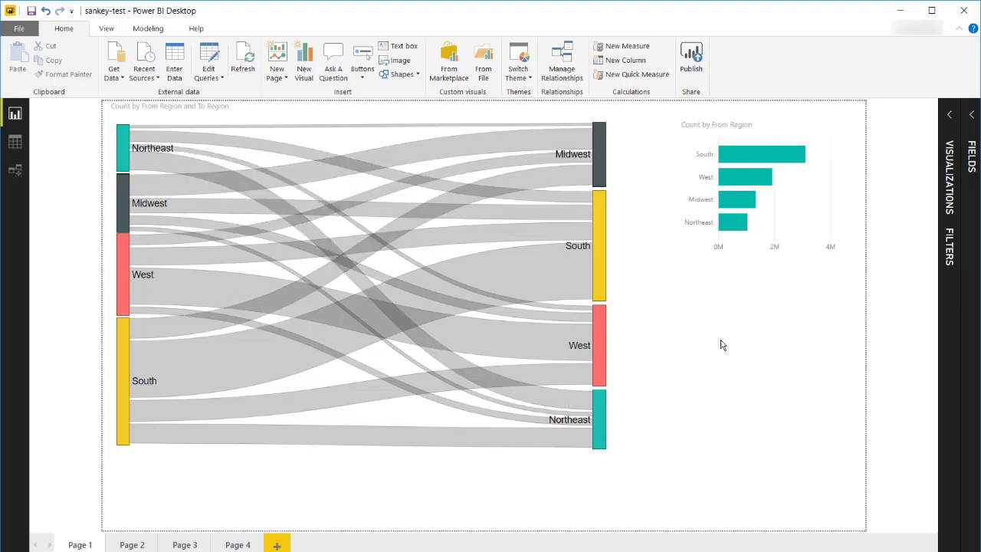
Cross-filter the Sankey to South, then West, then clear the filter so all regions show
left_click(759, 156)
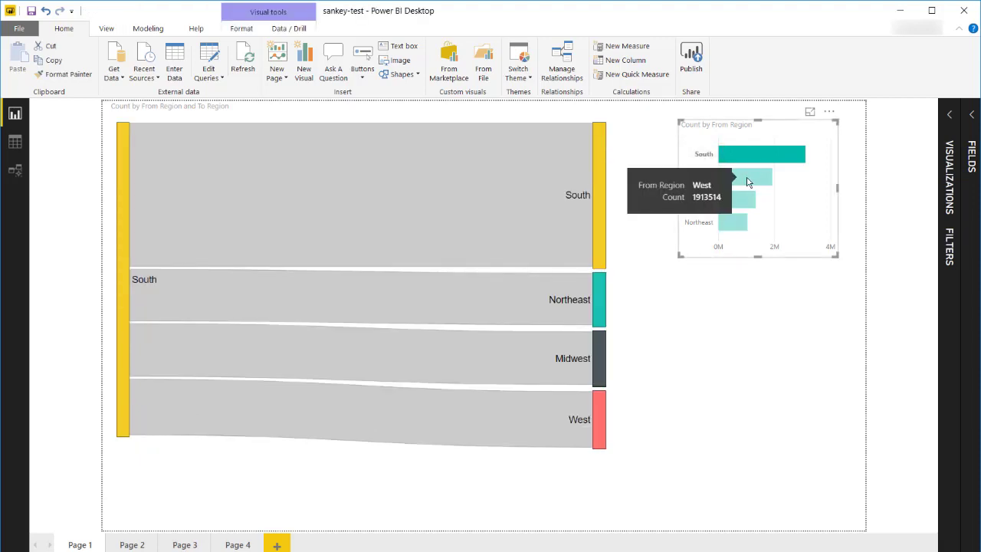
left_click(751, 180)
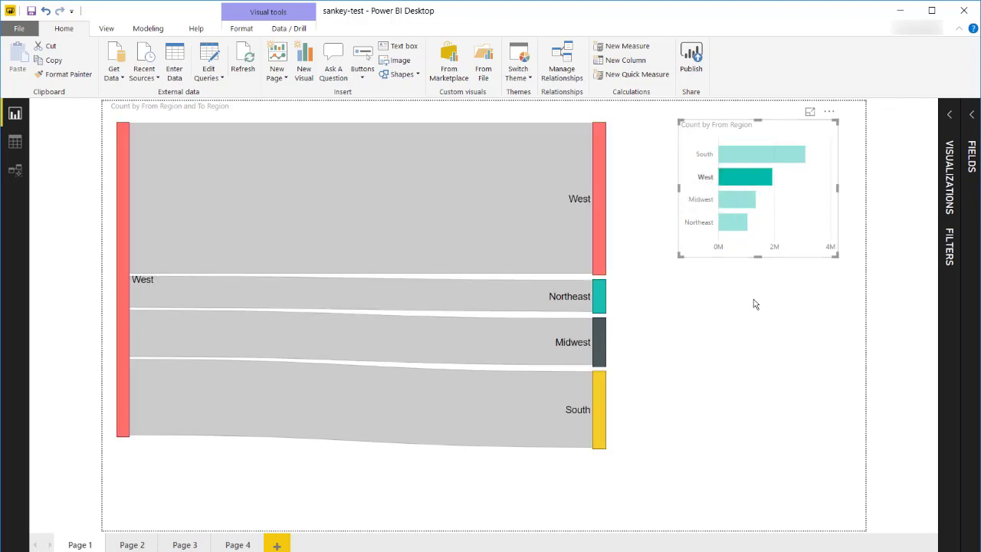
left_click(712, 314)
left_click(809, 177)
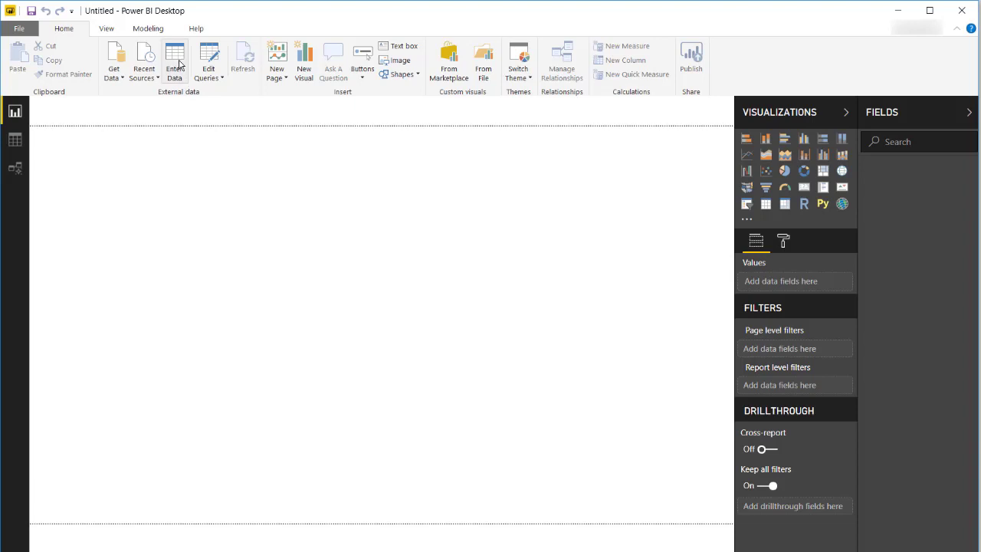
Paste the copied region flow data into Enter Data and load it as Table1
left_click(178, 63)
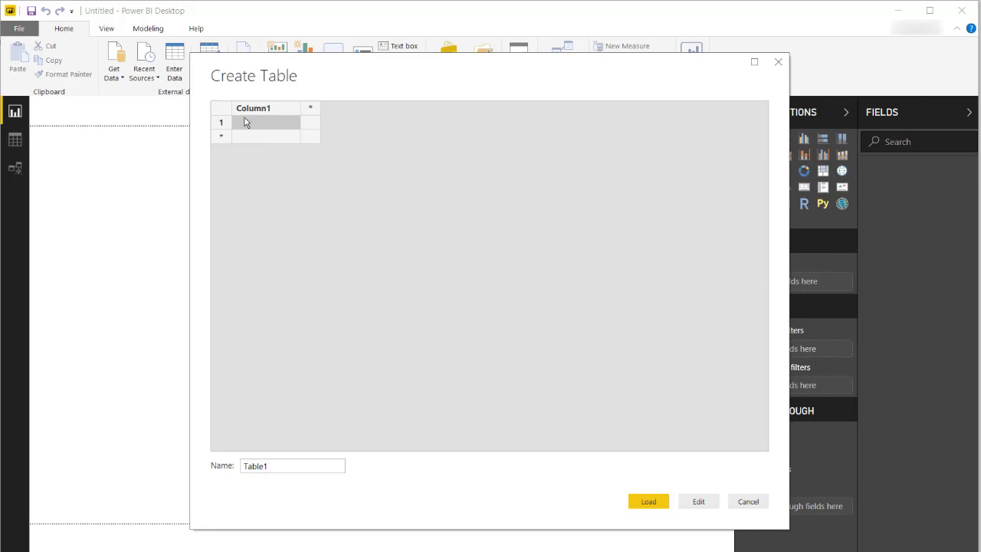
type("From Region\tTo Region\tCount South\tWest\t563818 West\tWest\t958555 South\tSouth\t1478933 West\tSouth\t476360 South\tNortheast\t519920 South\tMidwest\t534712 West\tMidwest\t288017 West\tNortheast\t190582 Northeast\tWest\t132764 Northeast\tSouth\t302704 Northeast\tMidwest\t89855 Northeast\tNortheast\t500827 Midwest\tWest\t247962 Midwest\tSouth\t397290 Midwest\tNortheast\t121932 Midwest\tMidwest\t561113")
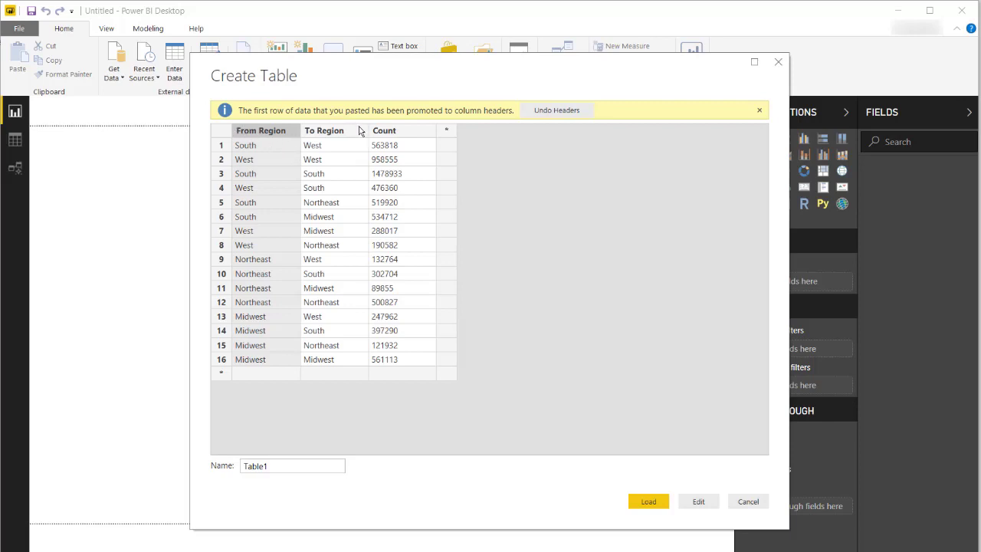
left_click(648, 502)
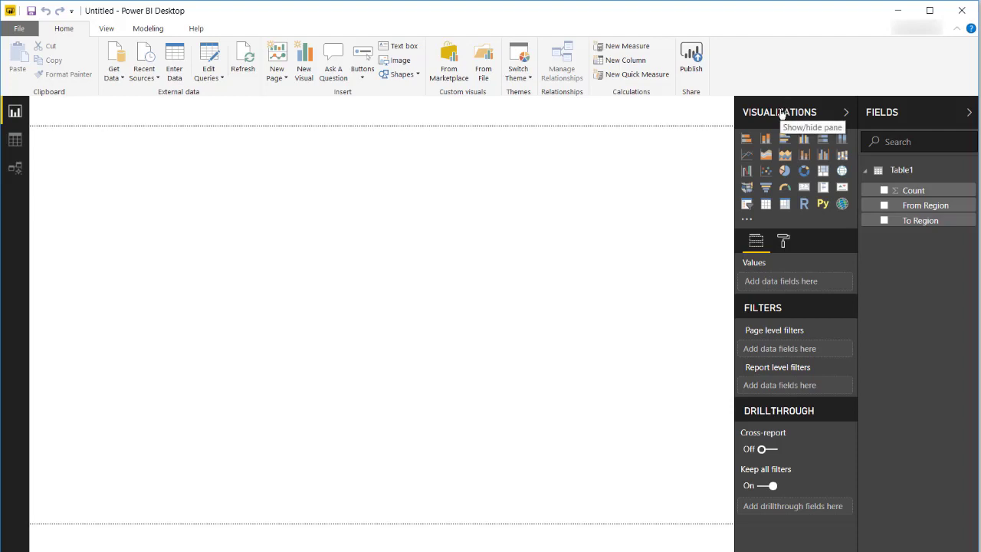
Search the marketplace for 'sankey' and add the Sankey Chart custom visual
left_click(747, 222)
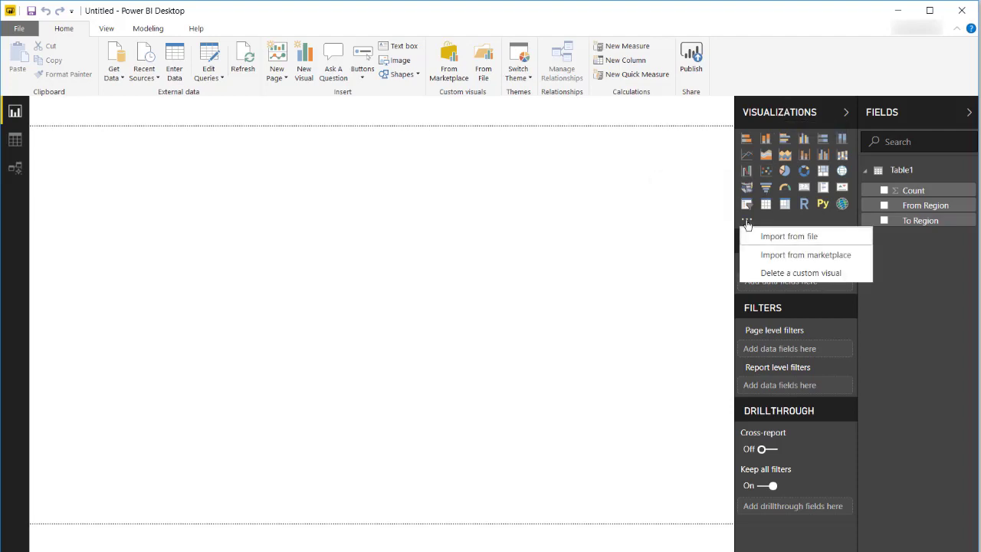
left_click(776, 255)
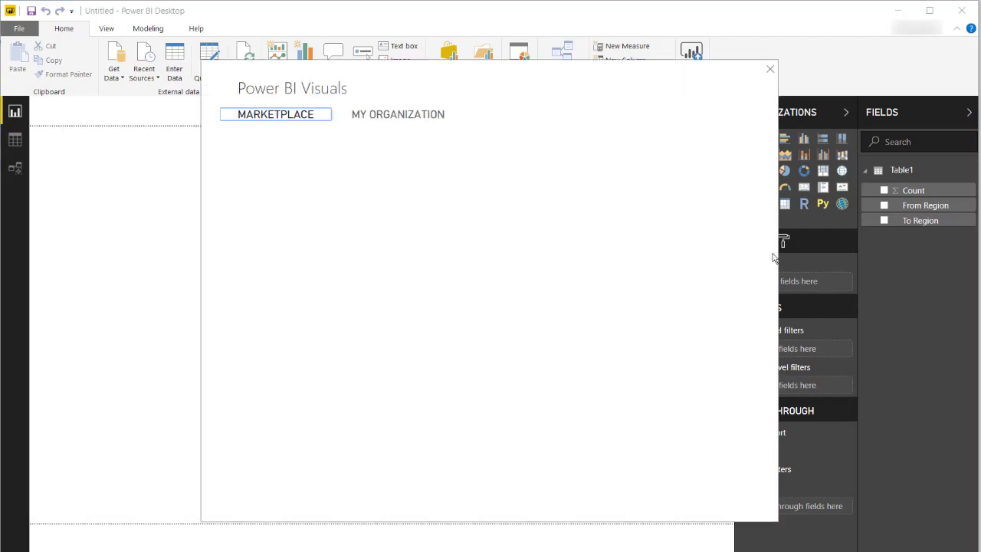
left_click(296, 178)
type("sankey")
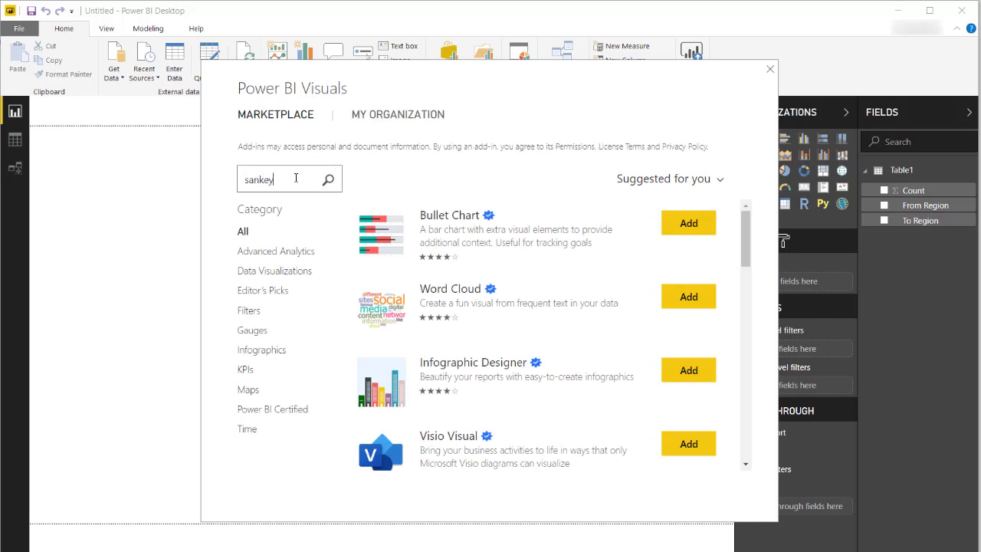
key("Return")
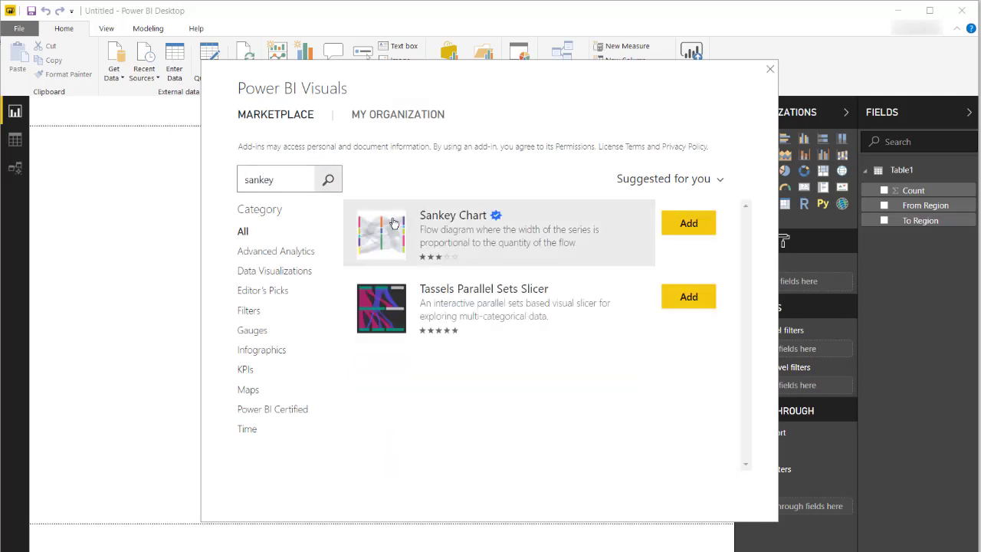
left_click(393, 223)
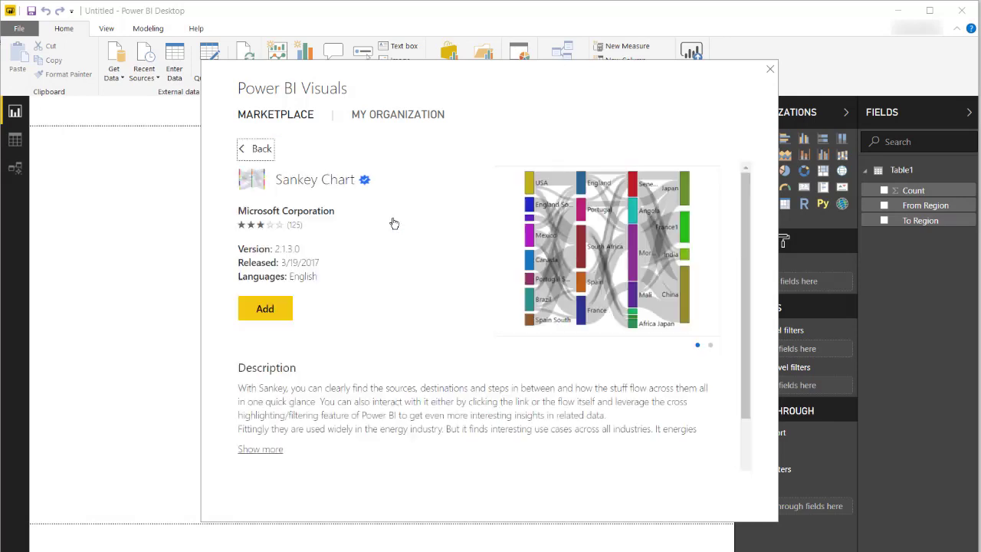
left_click(264, 308)
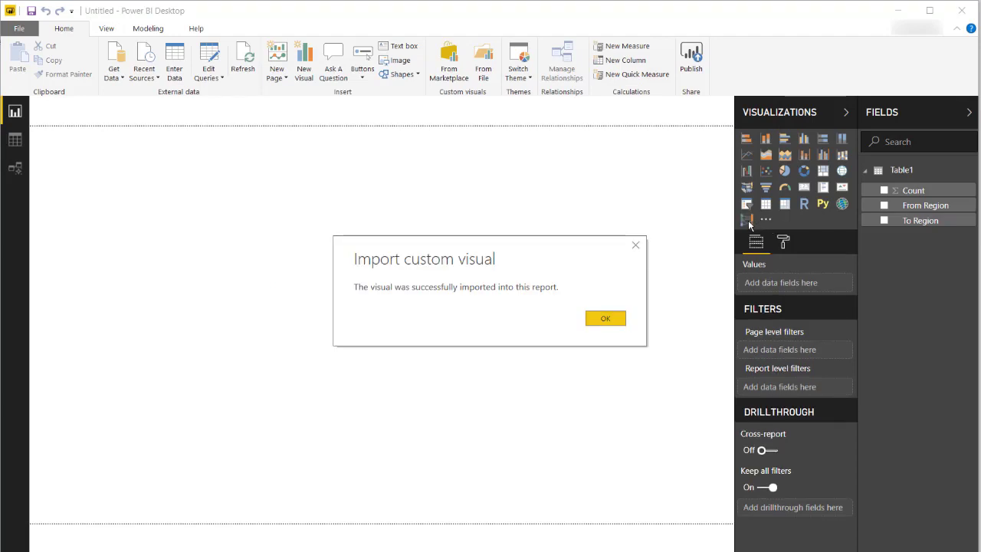
left_click(606, 317)
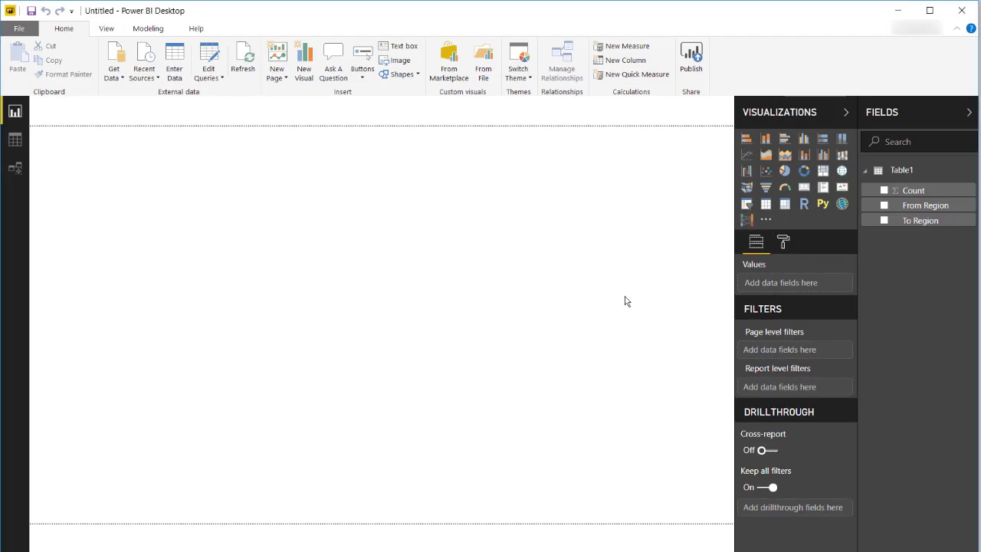
Place and size a Sankey visual using From Region, To Region and Count
left_click(747, 222)
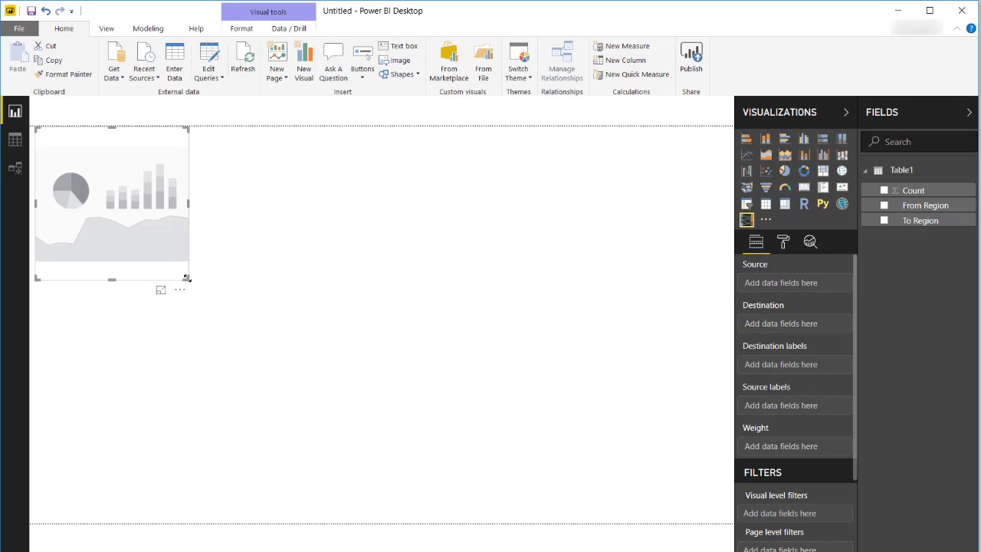
mouse_move(189, 281)
left_mouse_down()
mouse_move(625, 397)
mouse_move(491, 470)
left_mouse_up()
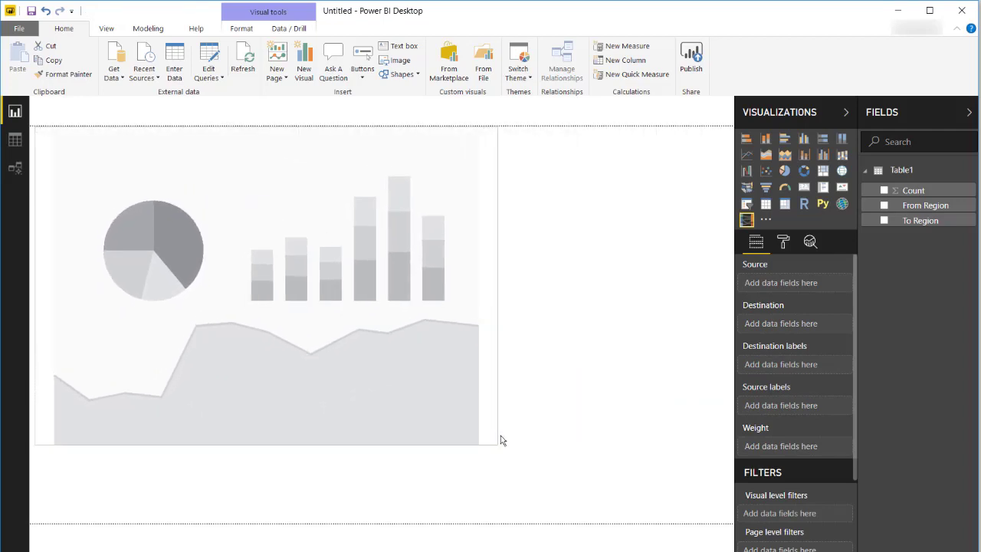
left_click_drag(491, 470, 519, 431)
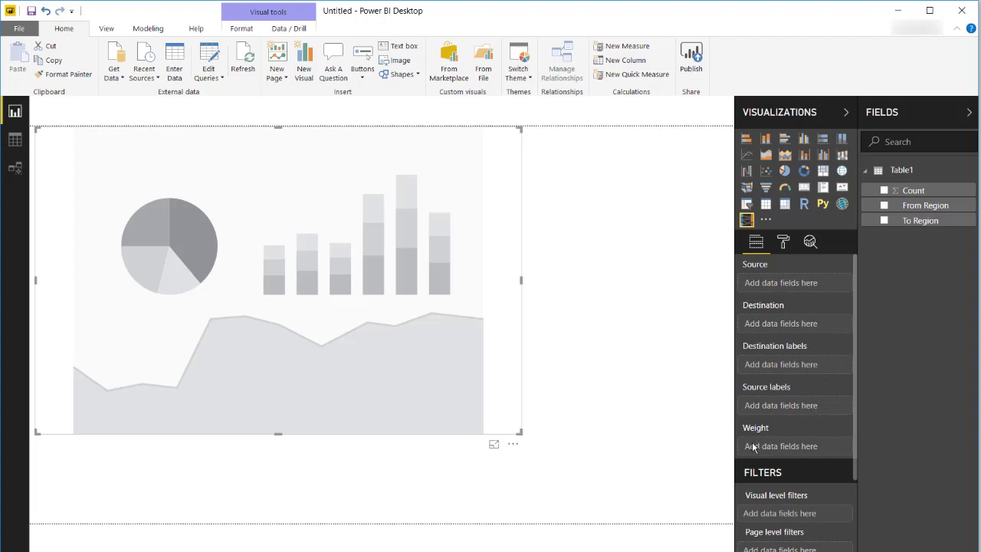
left_click(884, 207)
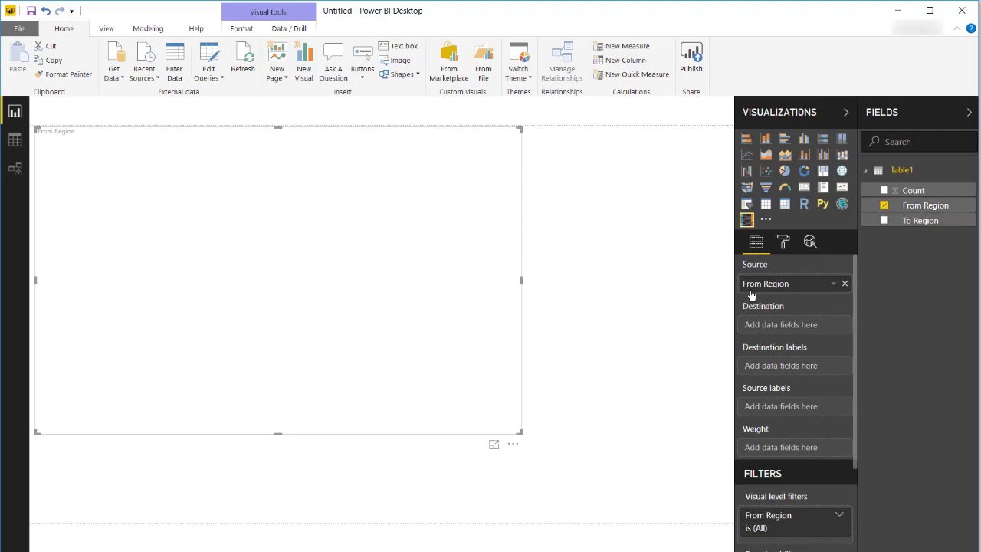
left_click(884, 220)
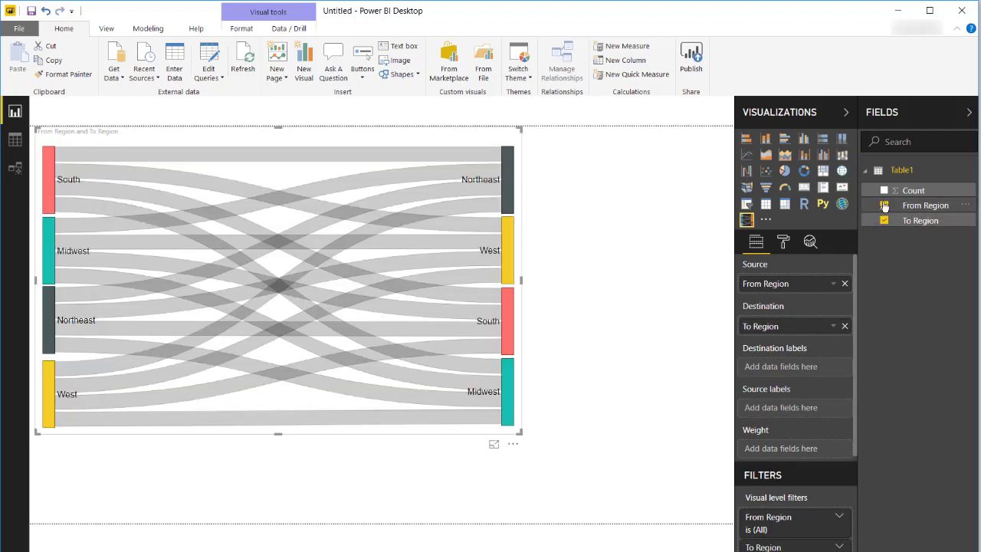
left_click(899, 191)
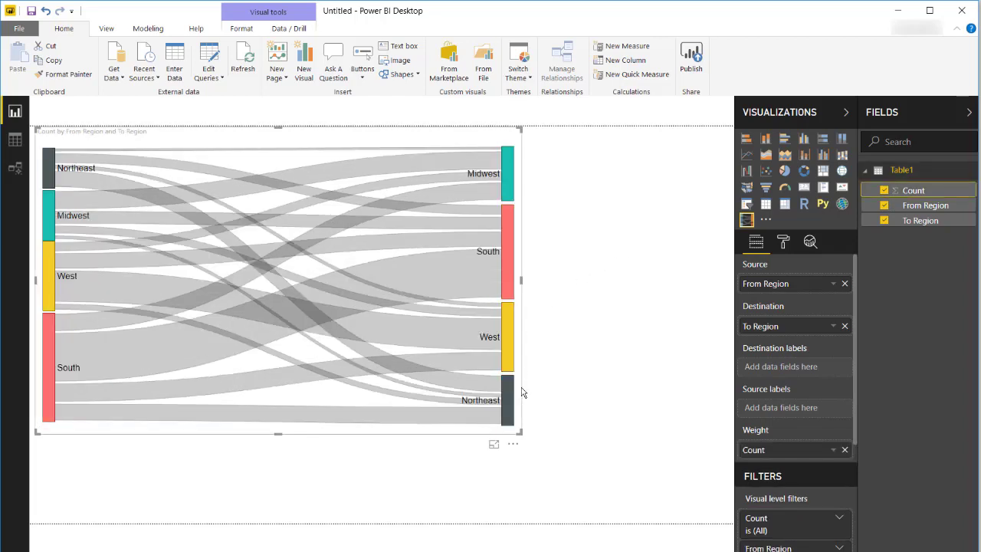
mouse_move(519, 433)
left_mouse_down()
mouse_move(439, 437)
mouse_move(494, 460)
left_mouse_up()
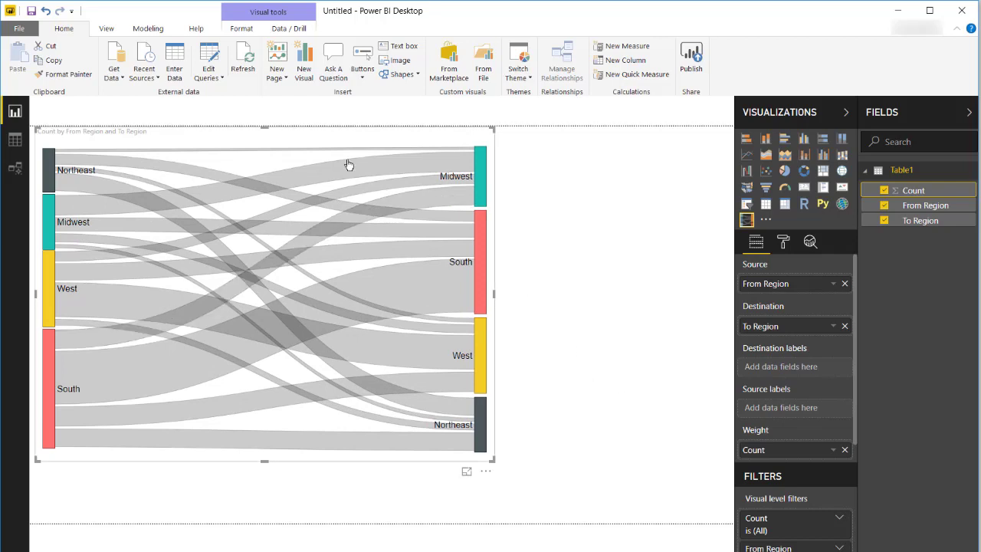
Title the Sankey 'Region to Region Migration 2018' and enlarge the title text size
left_click(783, 243)
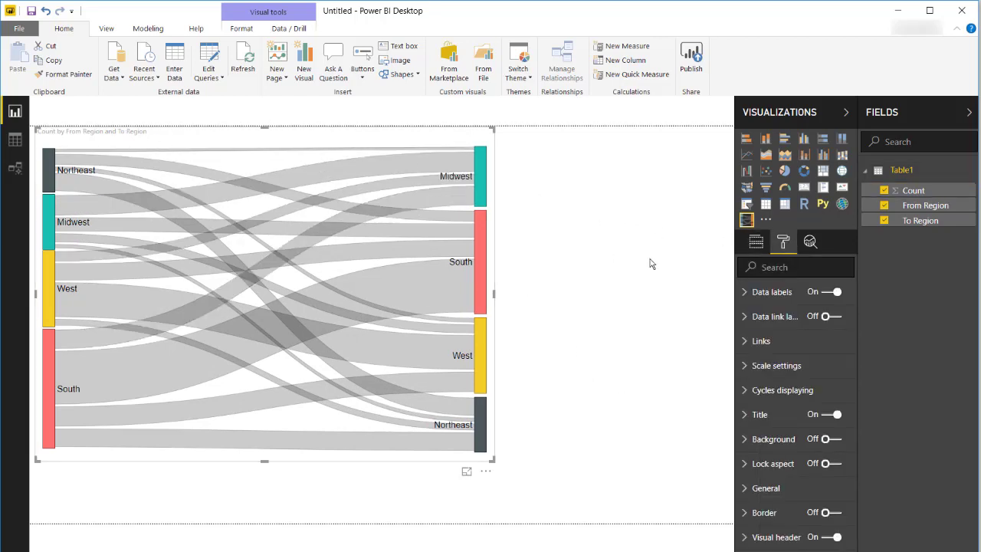
left_click(745, 295)
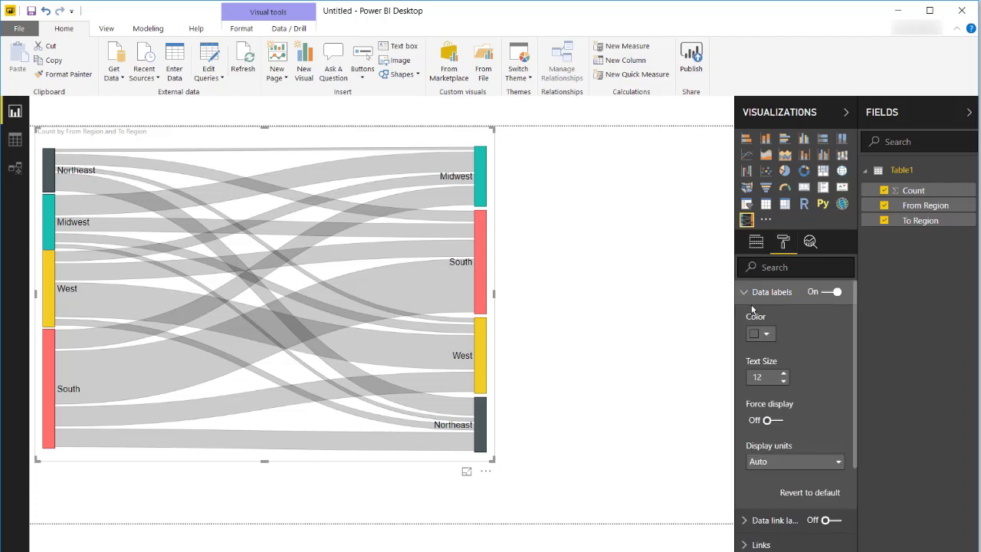
left_click(747, 294)
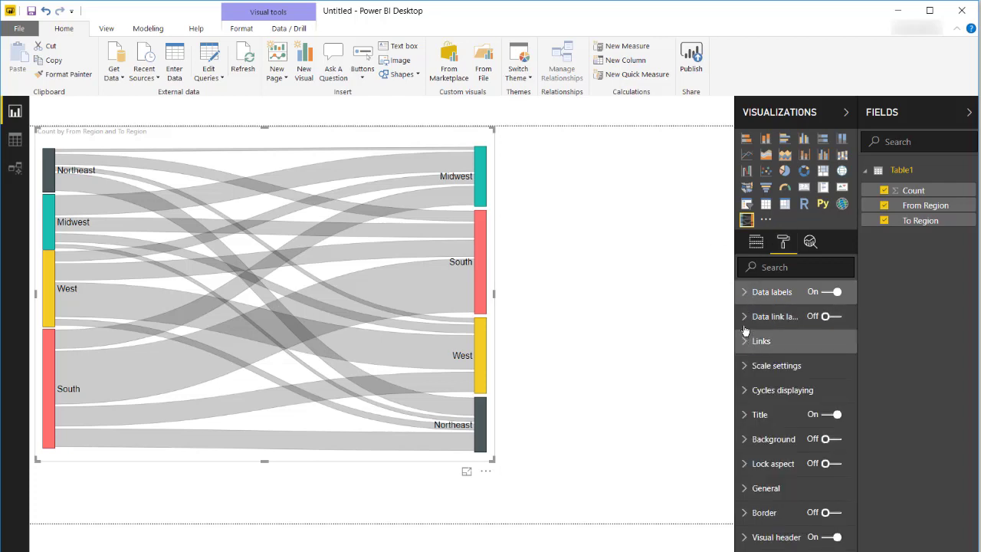
left_click(747, 415)
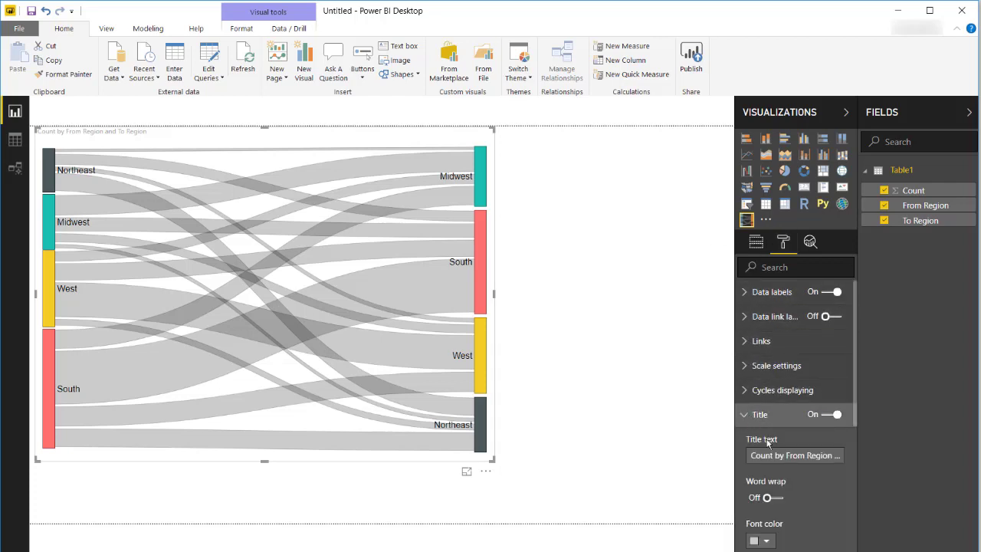
left_click(797, 455)
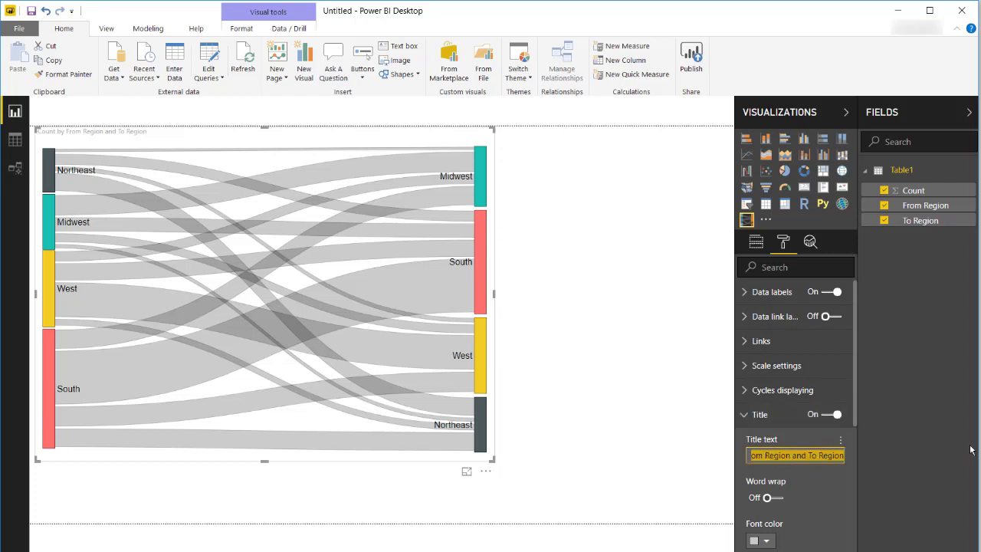
type("REg")
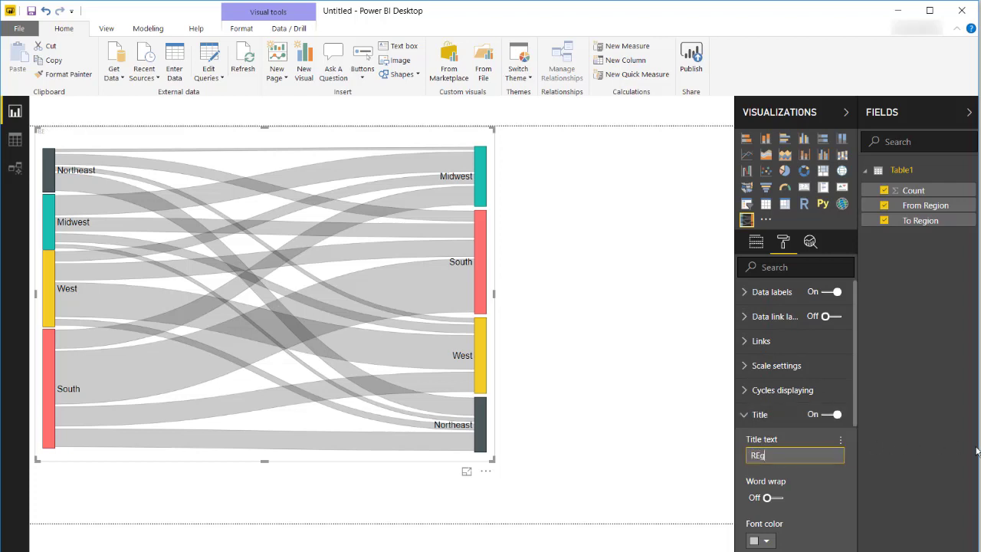
type("o RE")
type("Migration")
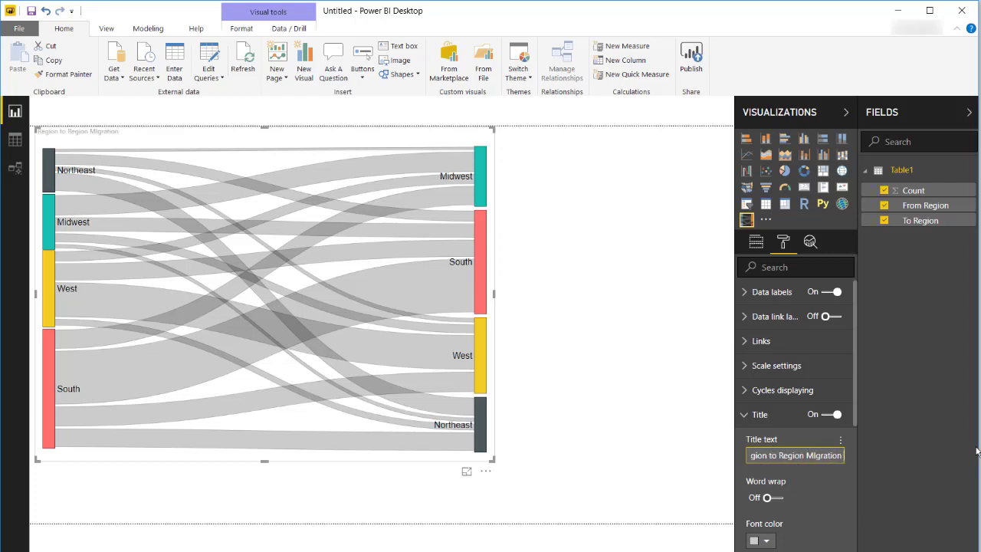
type(" 2018")
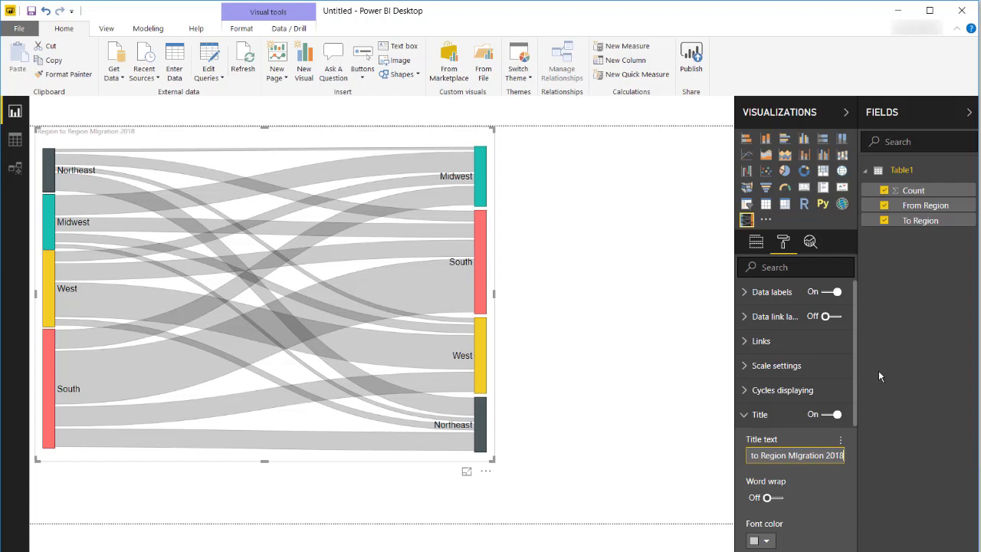
left_click_drag(856, 370, 854, 487)
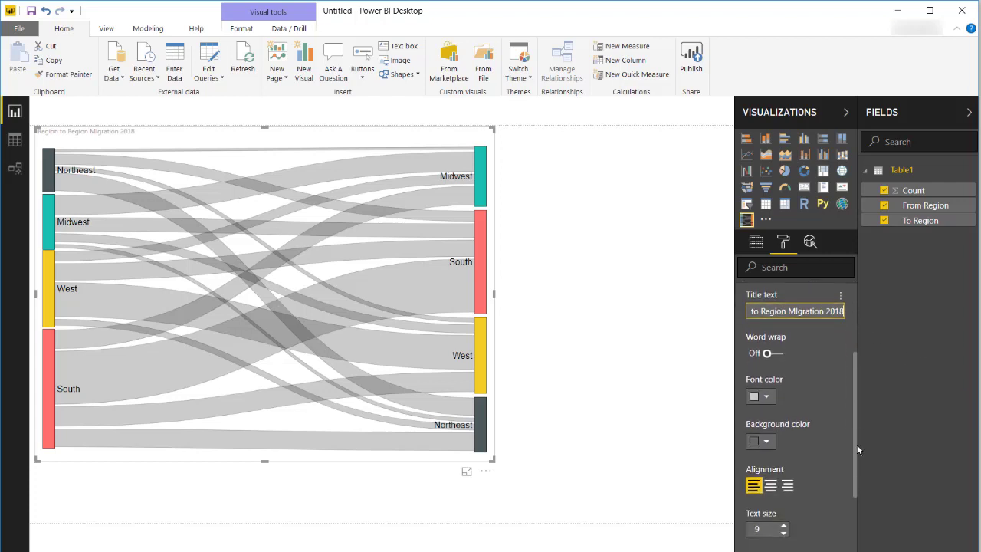
left_click(783, 434)
left_click(783, 434)
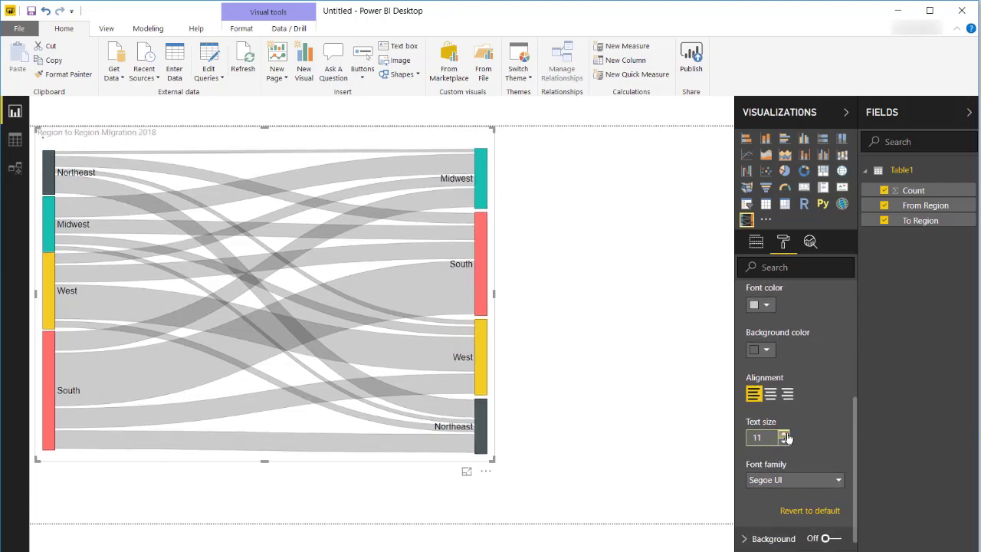
left_click(599, 374)
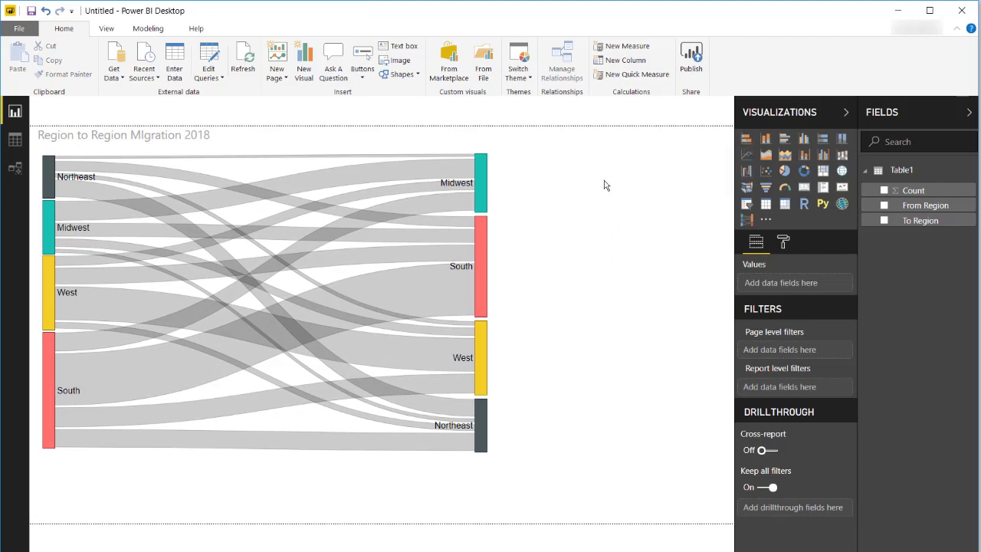
Add a Count by From Region stacked bar chart in the page's top-right corner
left_click(745, 139)
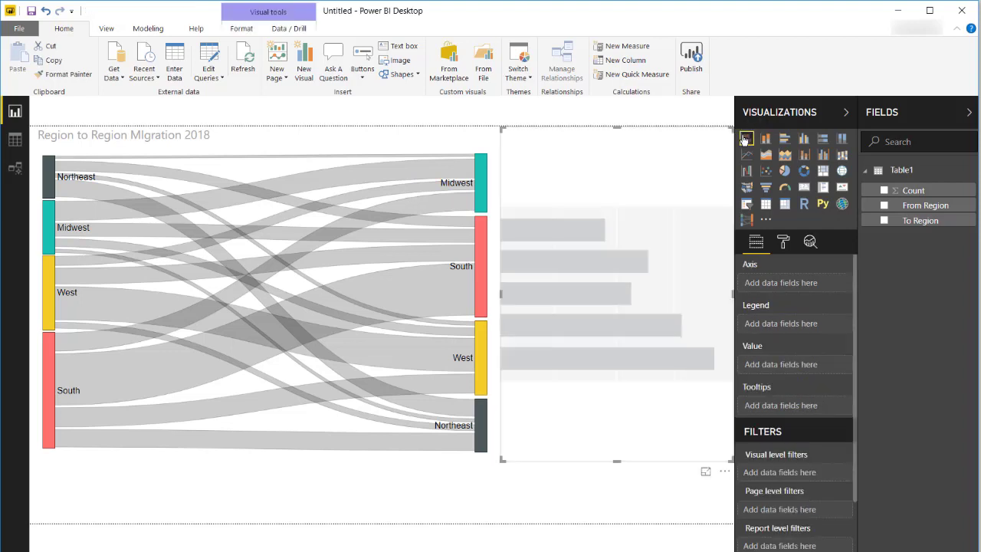
mouse_move(925, 205)
left_click(884, 207)
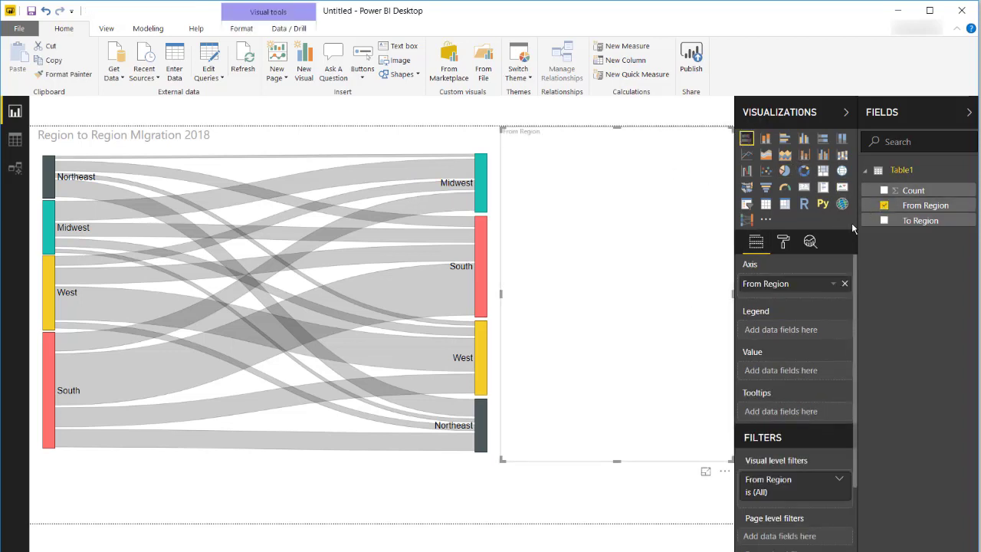
left_click(884, 190)
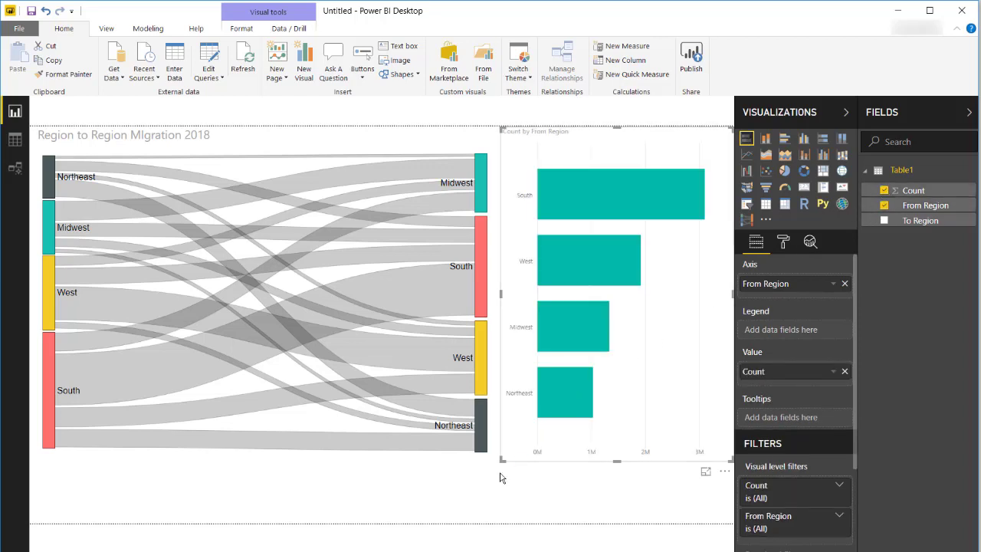
left_click_drag(502, 458, 561, 222)
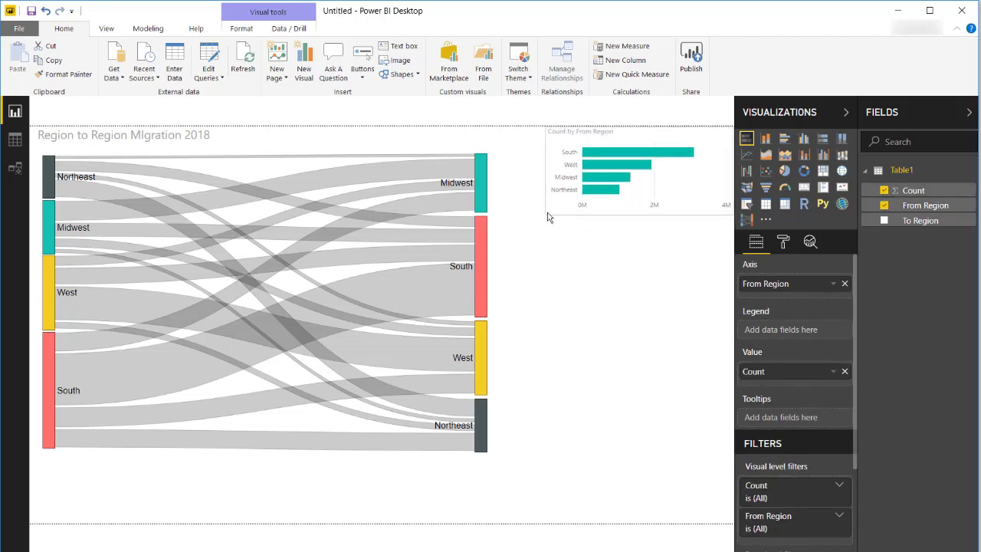
Cross-filter the Sankey through South, West, Midwest, ending on Northeast's flows
left_click(623, 158)
left_click(625, 172)
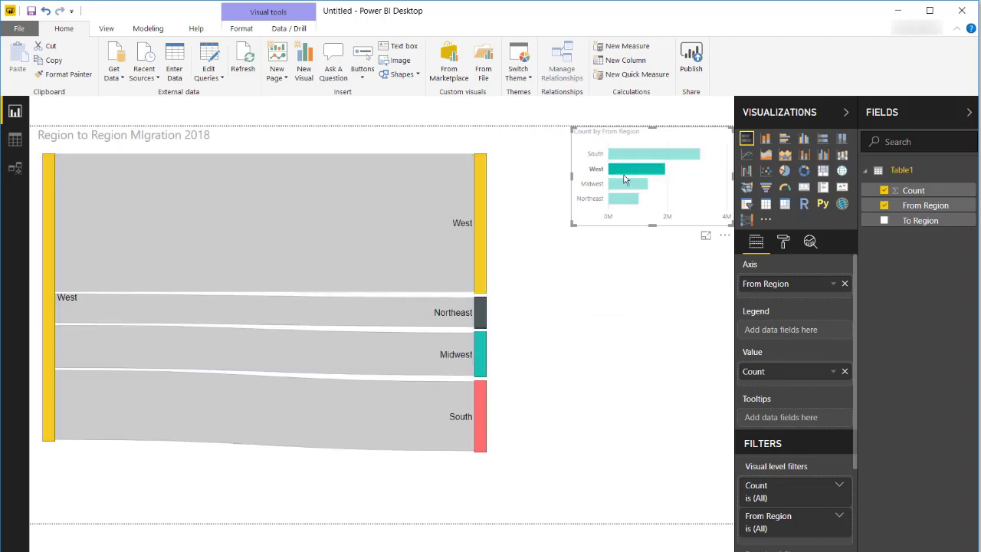
left_click(625, 192)
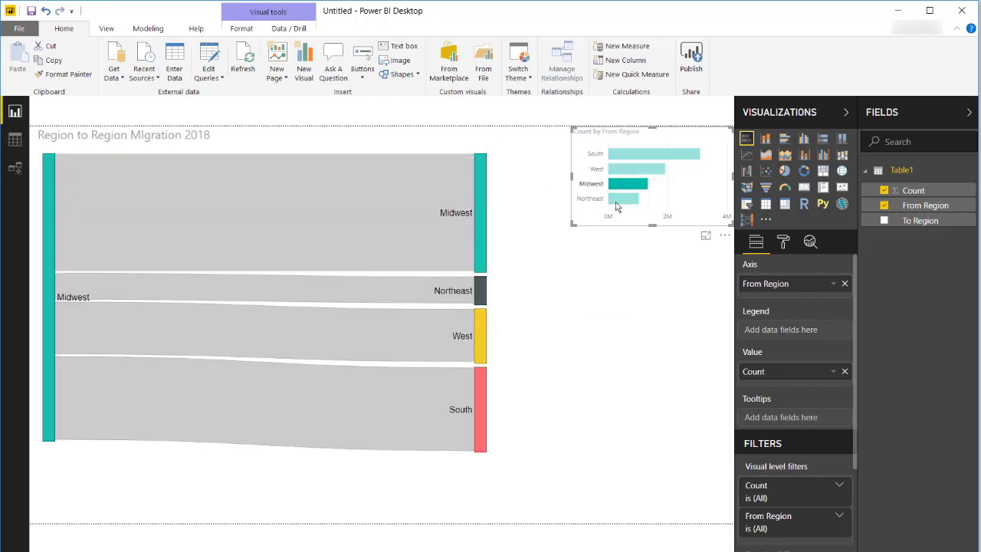
left_click(617, 201)
left_click(605, 345)
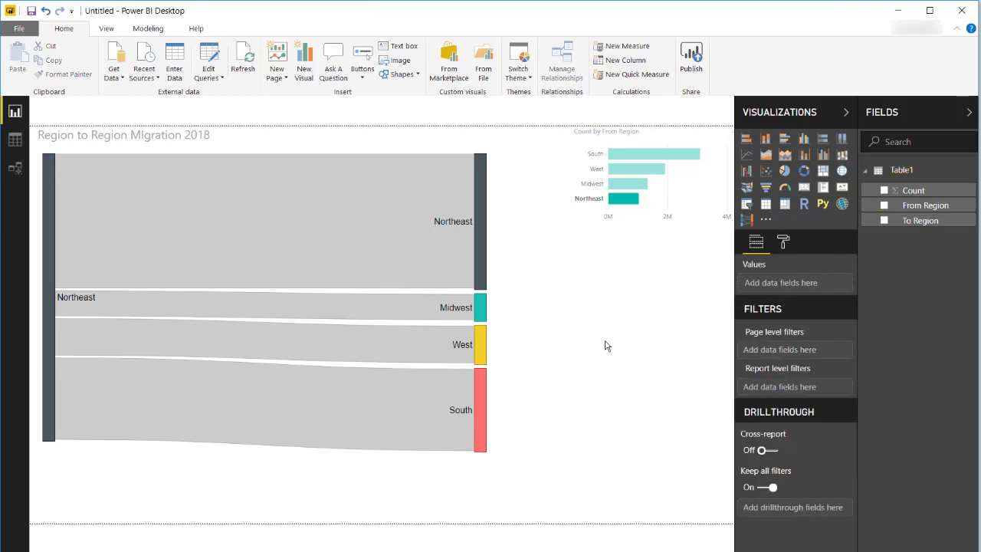
In a blank Excel workbook, add From/To headers and fill Revenue into B2:B4
key("alt+Tab")
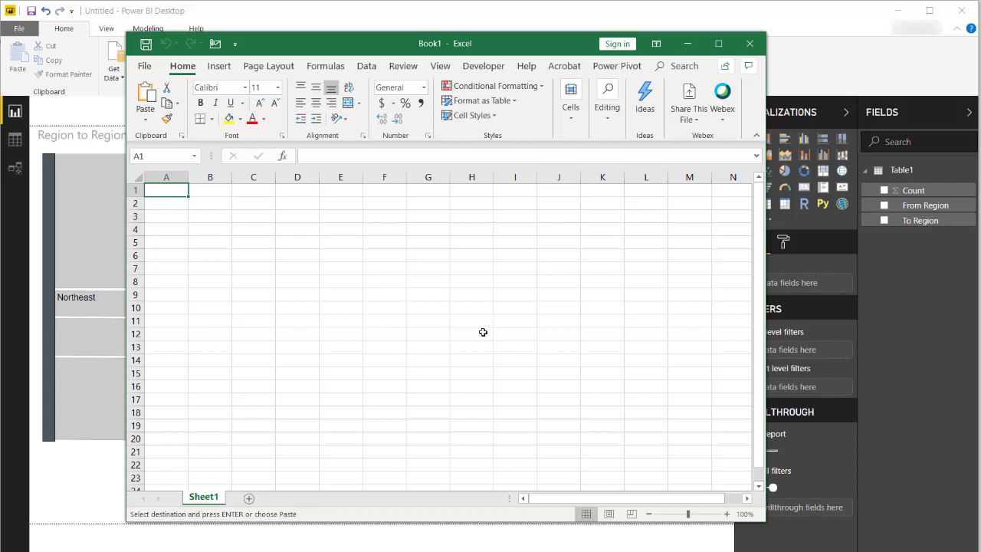
type("From")
key("Tab")
type("T")
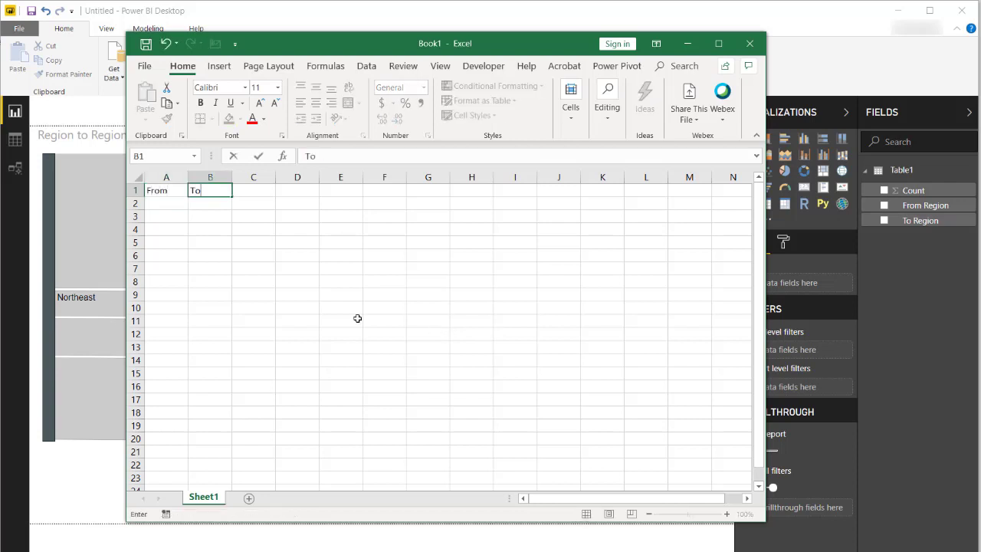
left_click(166, 205)
left_click(202, 201)
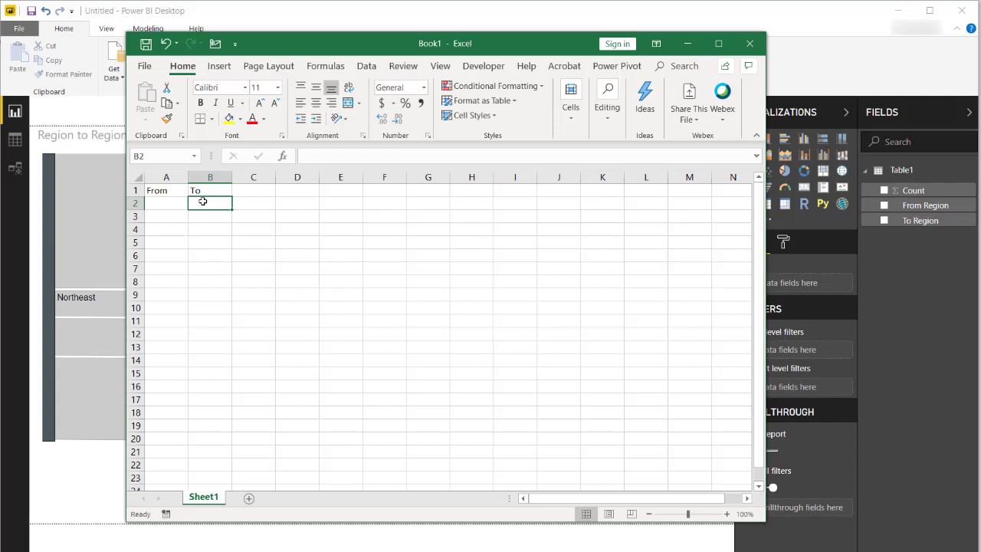
type("Revenue")
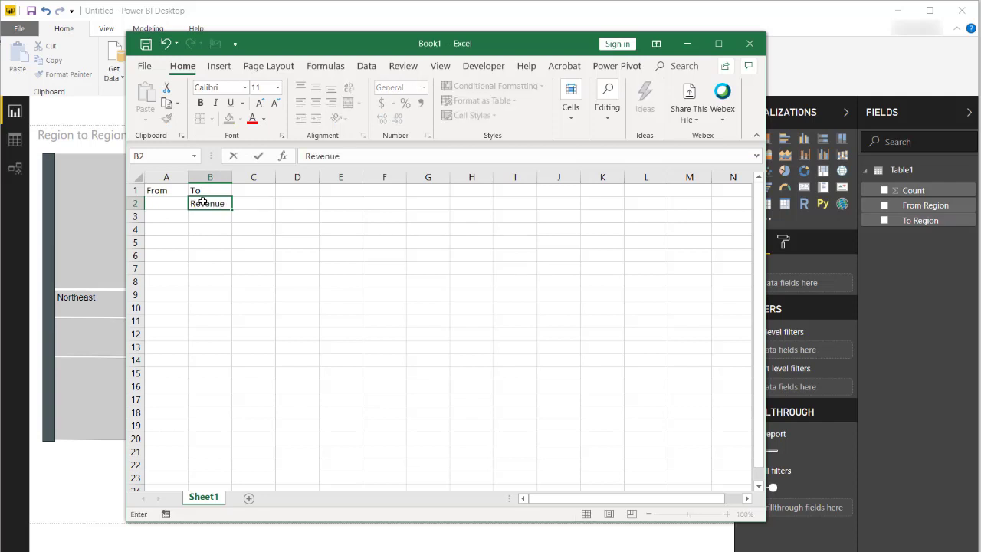
key("Return")
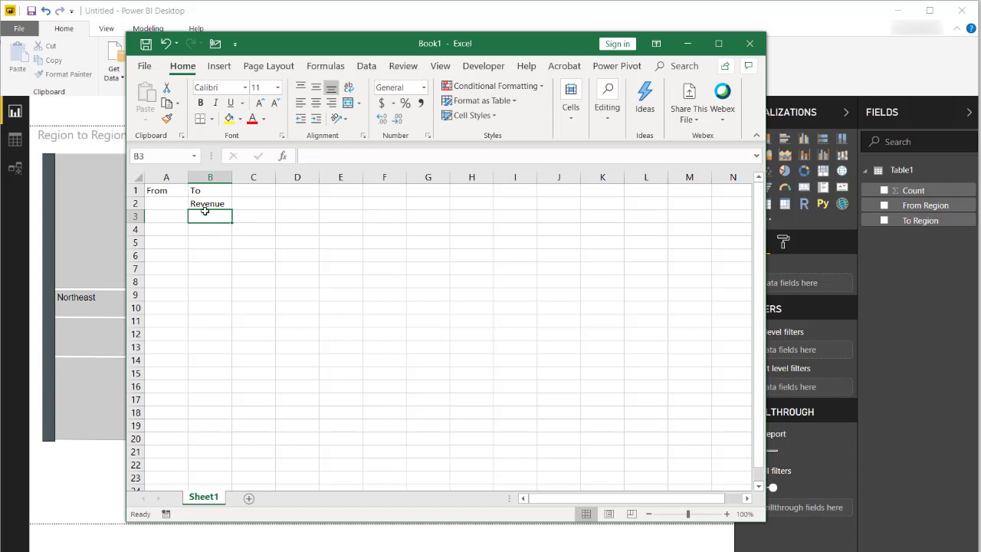
left_click_drag(204, 204, 201, 224)
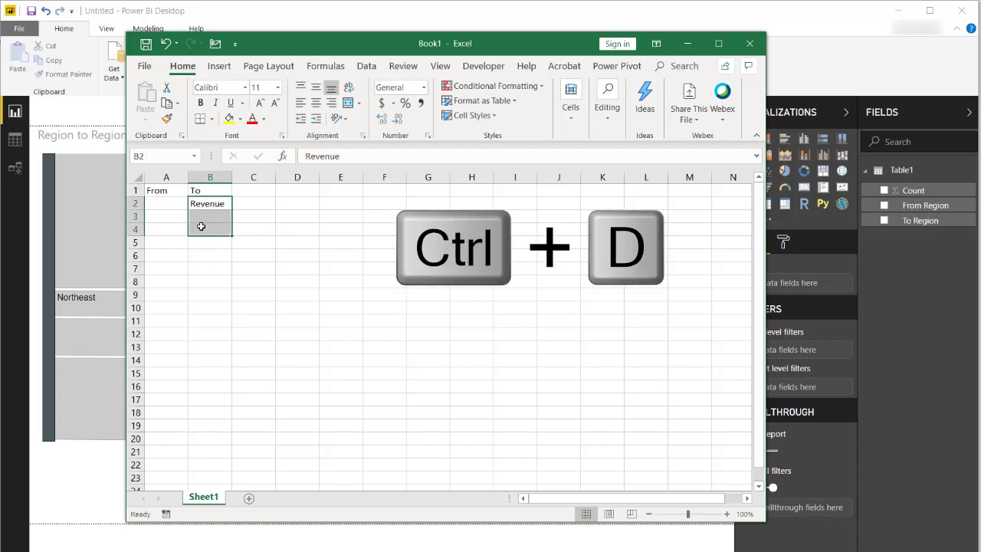
key("ctrl+d")
Enter sources Ads, Services and Hardware in A2:A4
left_click(153, 200)
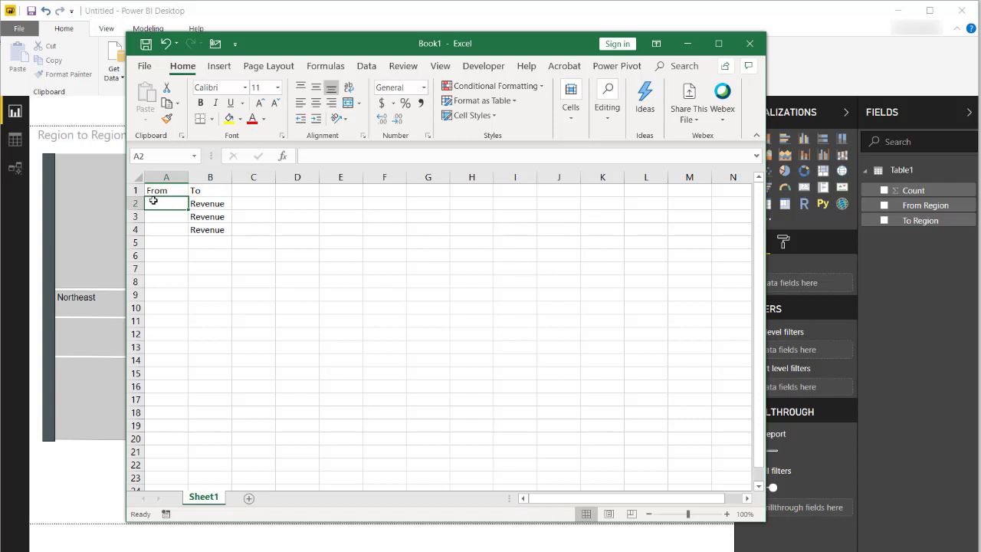
type("Ad")
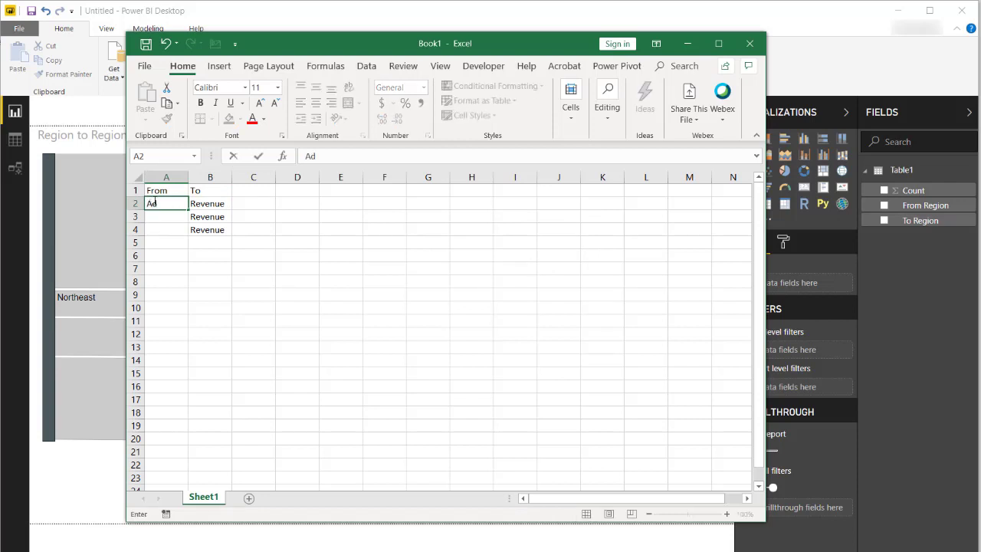
type("s")
left_click(175, 220)
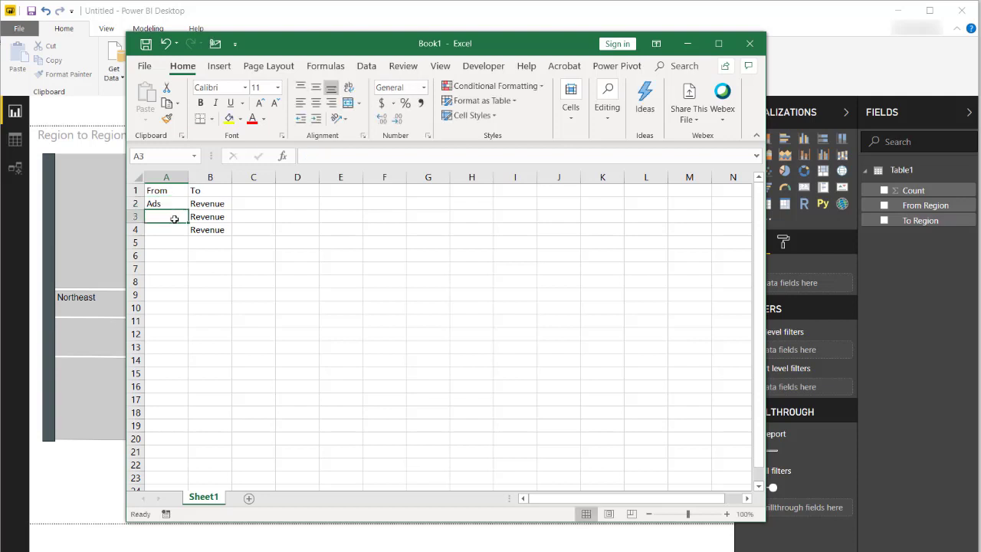
type("Services")
left_click(160, 231)
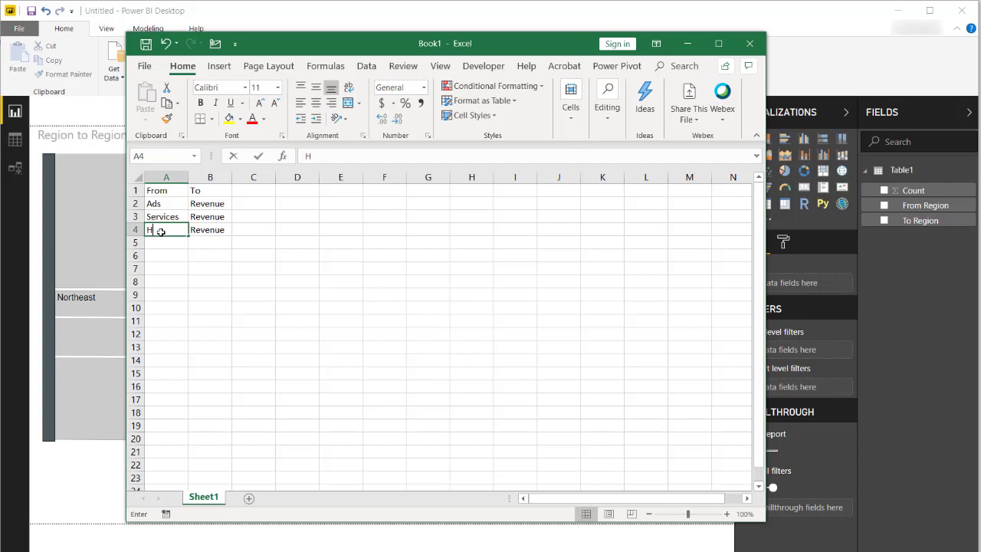
type("H")
type("rd")
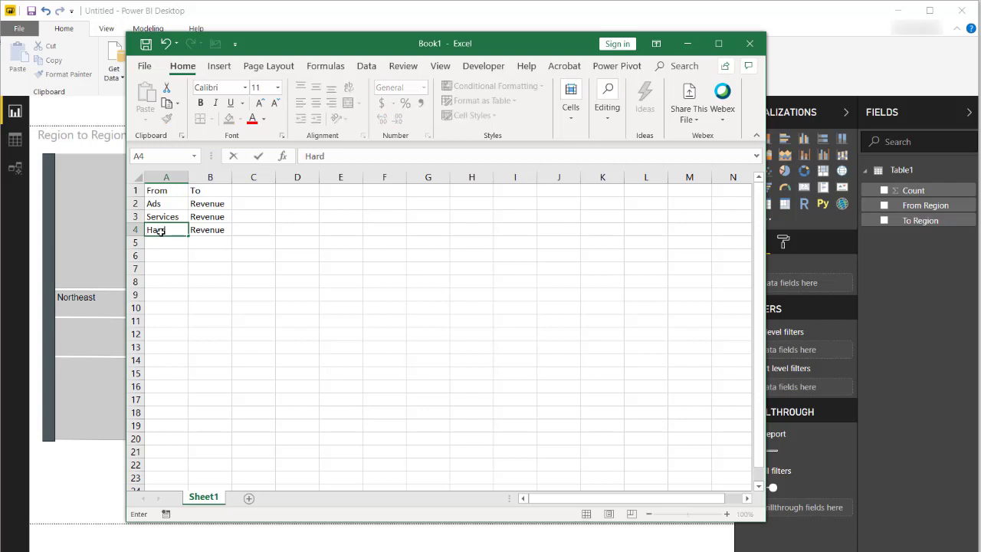
type("wea")
type("re")
key("Return")
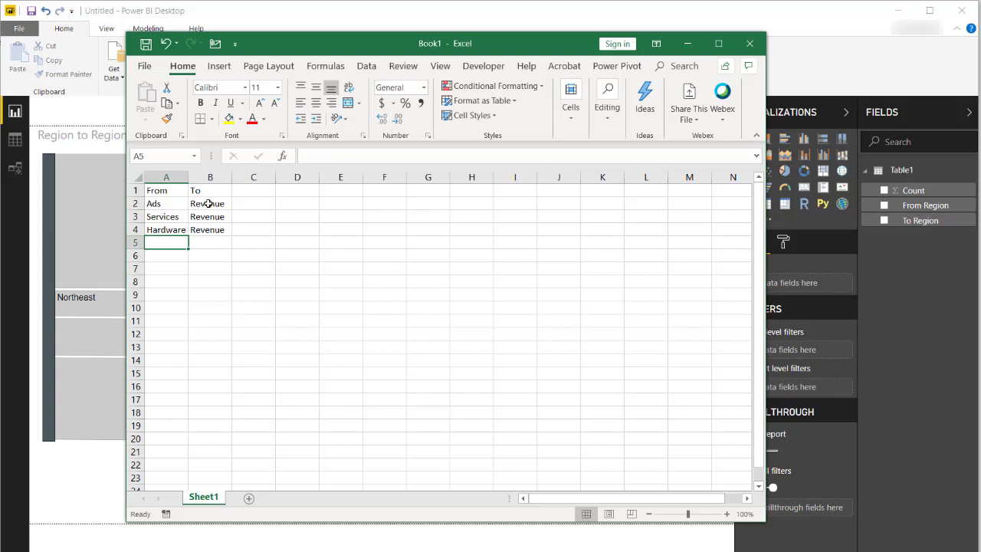
Copy Revenue into A5:A7 and add targets Cost of Revenue, Taxes, Profit, autofitting column B
left_click_drag(206, 203, 205, 234)
key("ctrl+c")
left_click(162, 241)
key("ctrl+v")
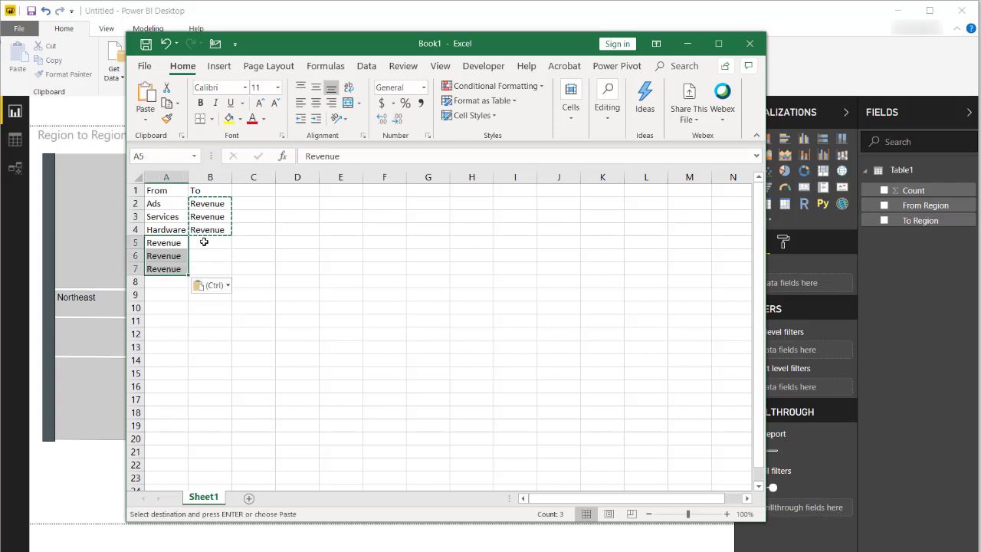
left_click(199, 244)
key("Escape")
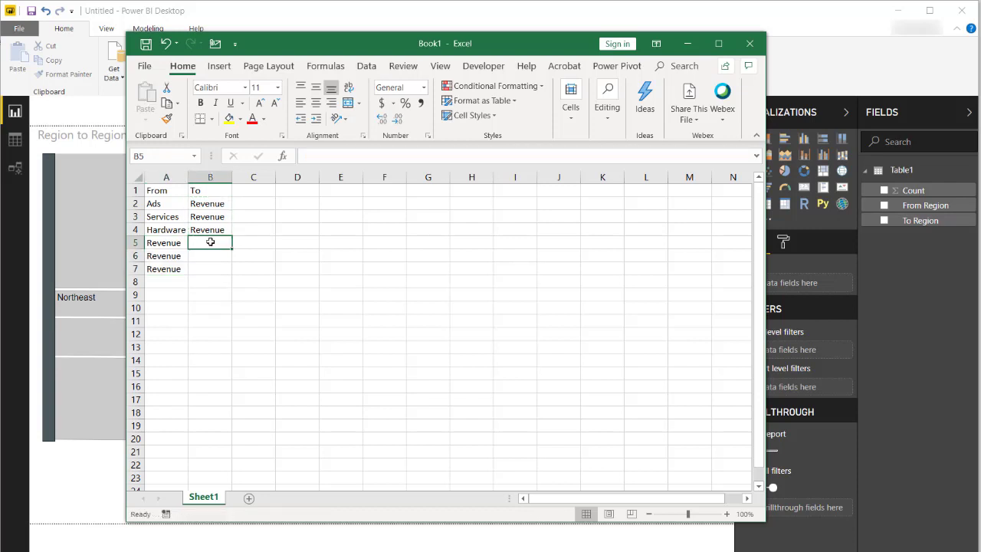
type("Cost")
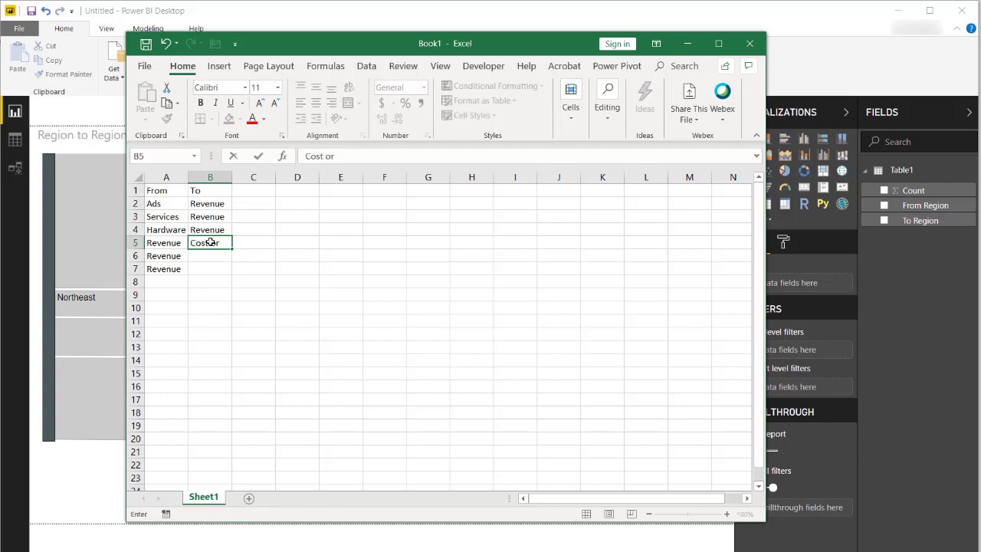
type(" of Reve")
type("nue")
key("Return")
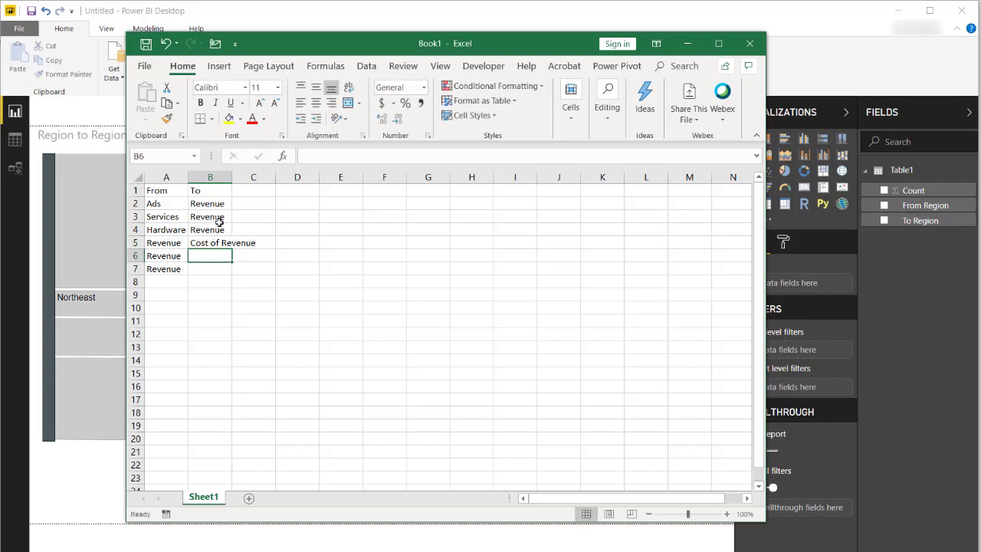
double_click(230, 177)
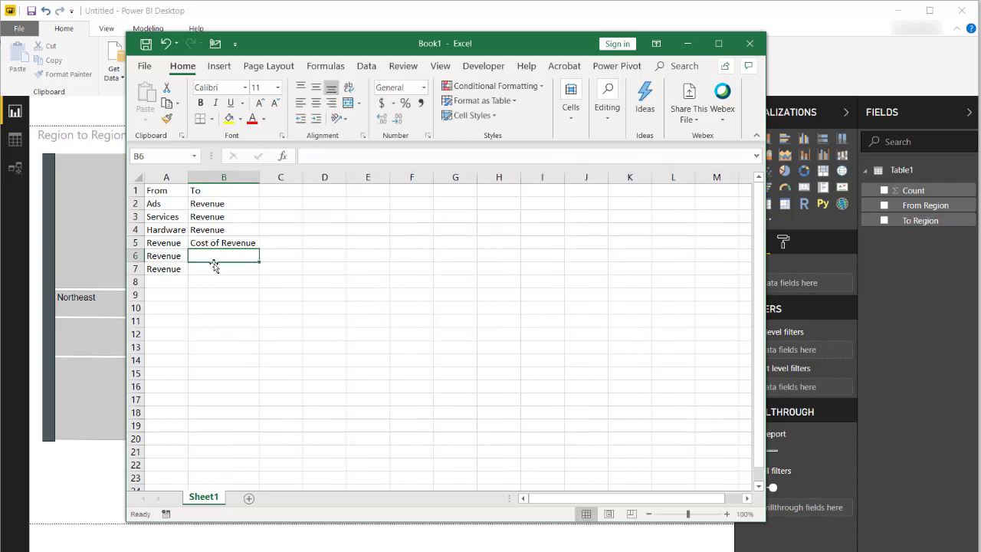
type("Taxes")
key("Return")
type("Profit")
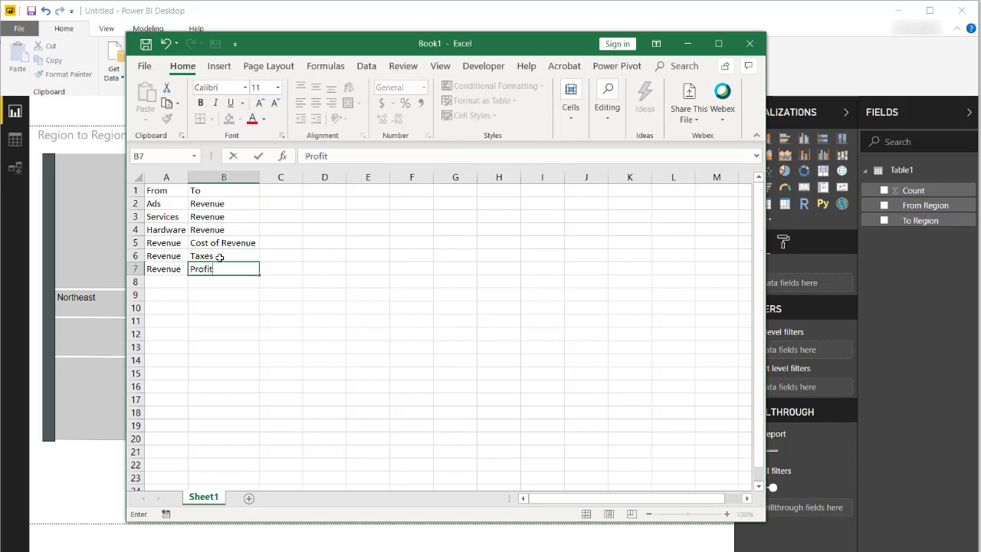
key("Return")
Enter amounts 80, 10, 10, 60 and 30 in C2:C6
left_click(293, 201)
type("80")
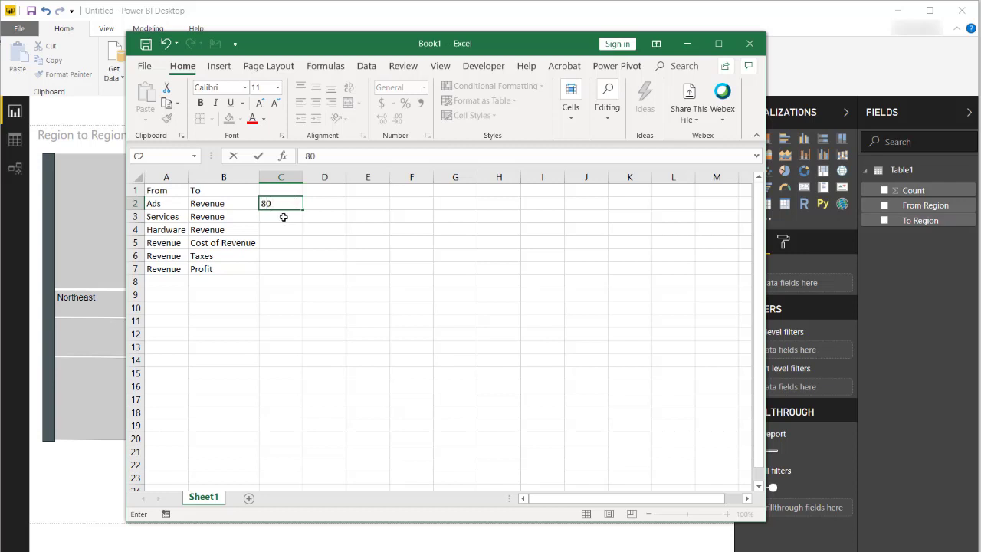
left_click(284, 215)
type("10")
left_click(287, 235)
type("10")
left_click(279, 244)
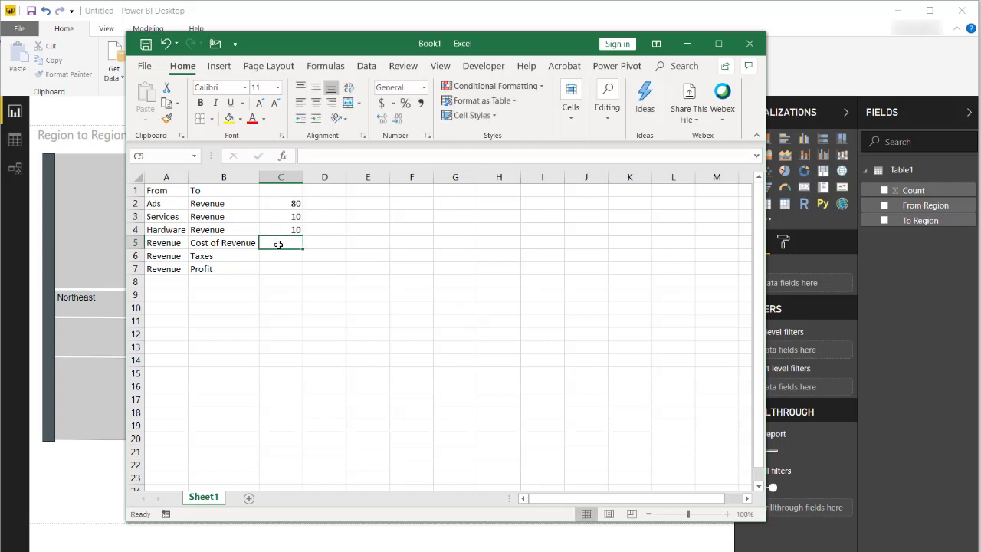
type("60")
left_click(279, 255)
type("30")
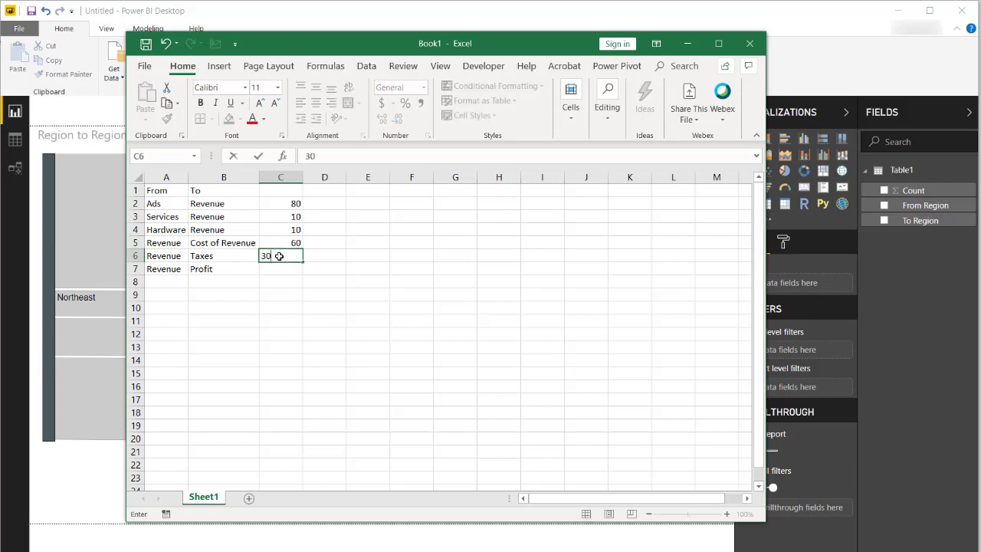
key("Return")
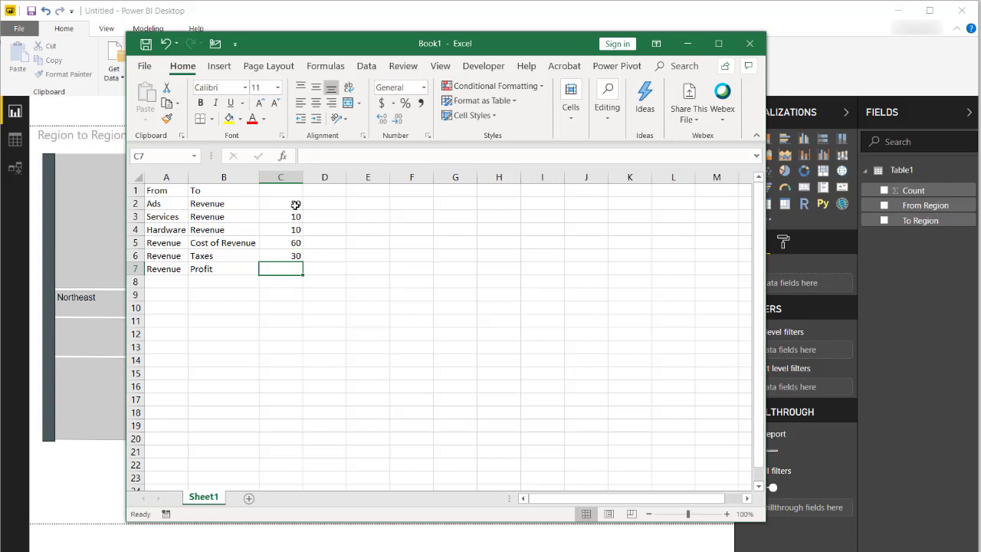
Enter =SUM(C2:C4) in E4 to total the revenue inputs
left_click(294, 207)
left_click_drag(294, 208, 294, 222)
left_click(354, 230)
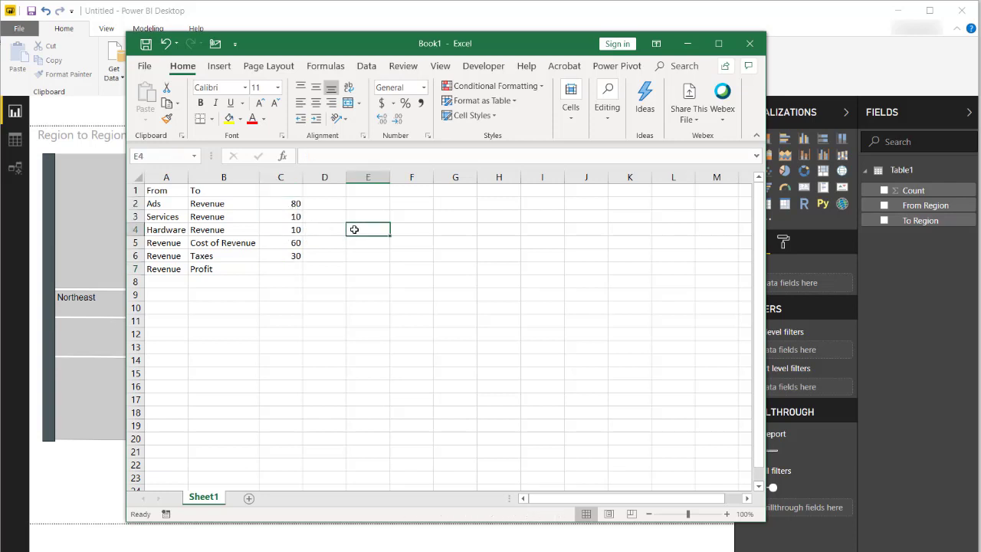
type("=SUM(")
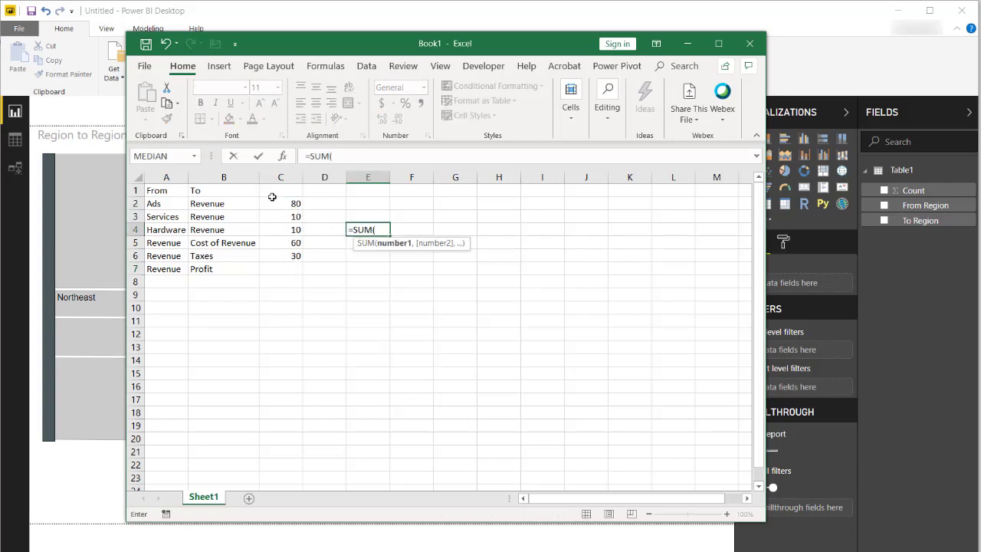
left_click_drag(277, 203, 278, 229)
key("Return")
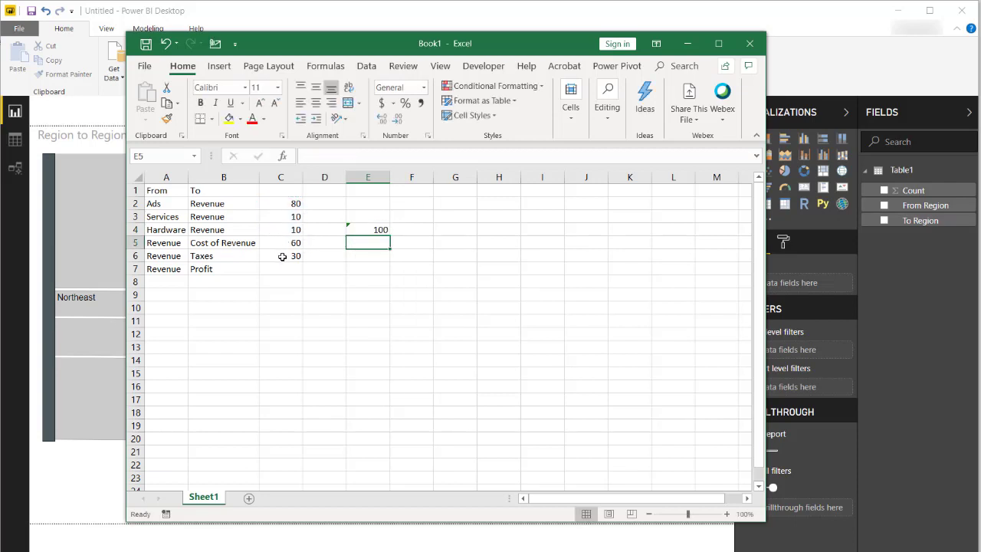
Enter 10 as the Profit amount in C7
left_click(284, 269)
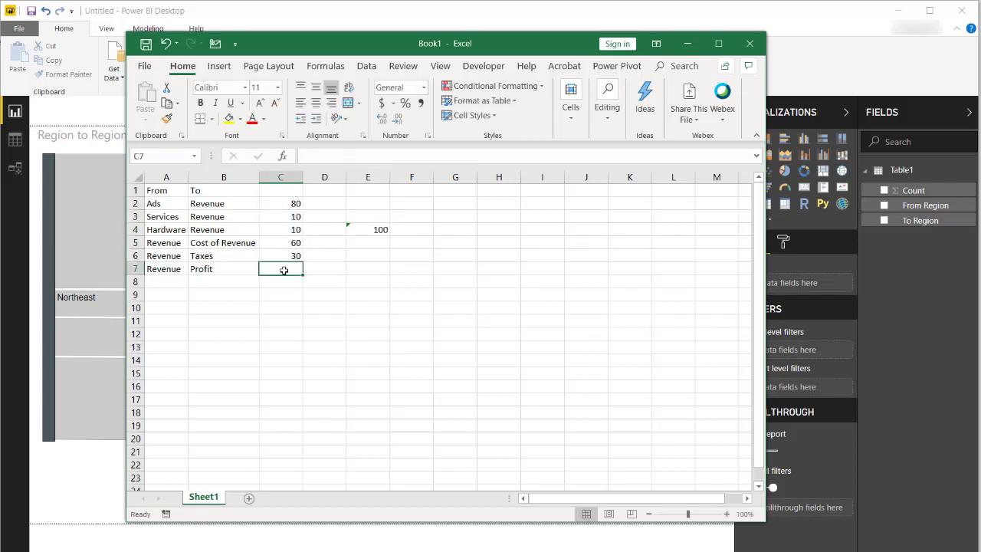
type("10")
key("Return")
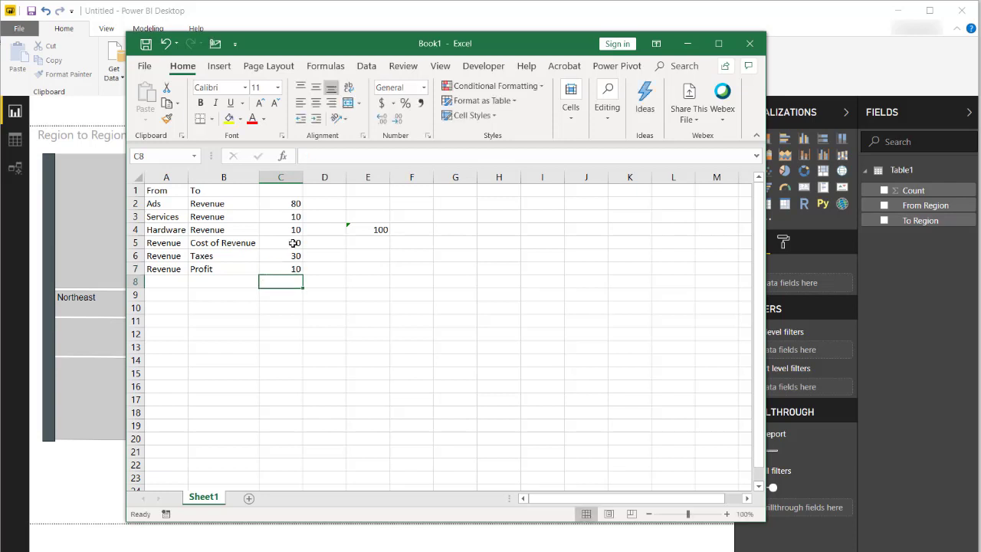
left_click_drag(292, 243, 292, 255)
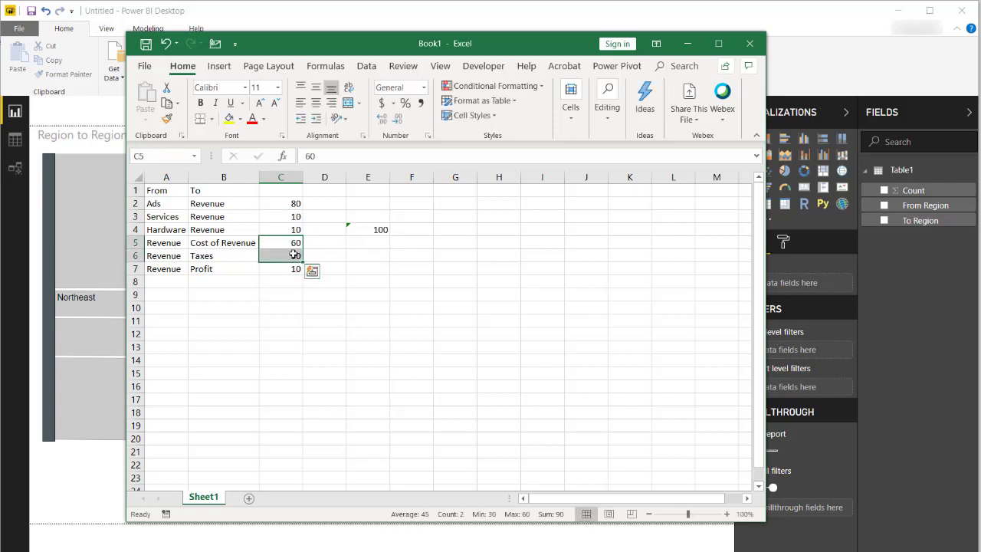
left_click(360, 331)
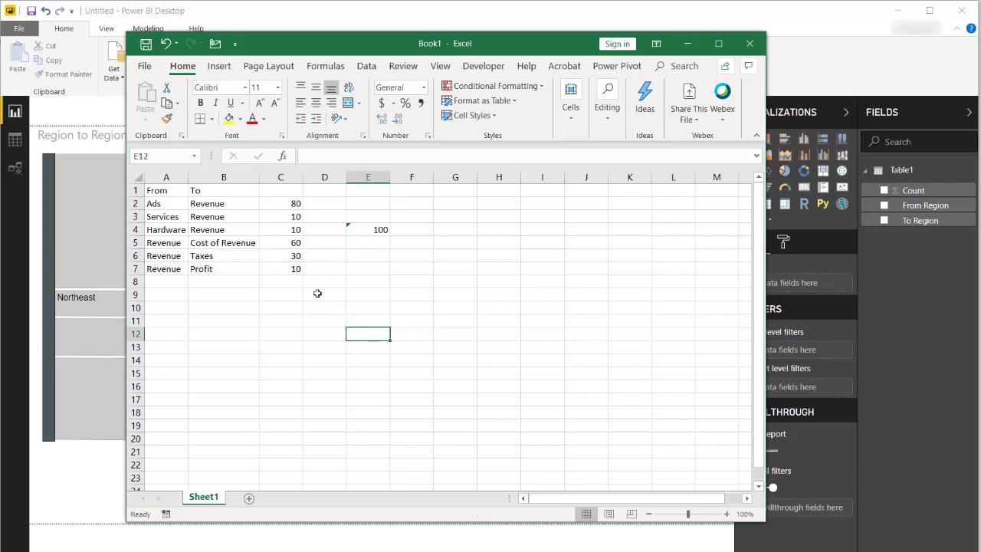
Head column C 'Qty' and copy the A1:C7 table
left_click(282, 188)
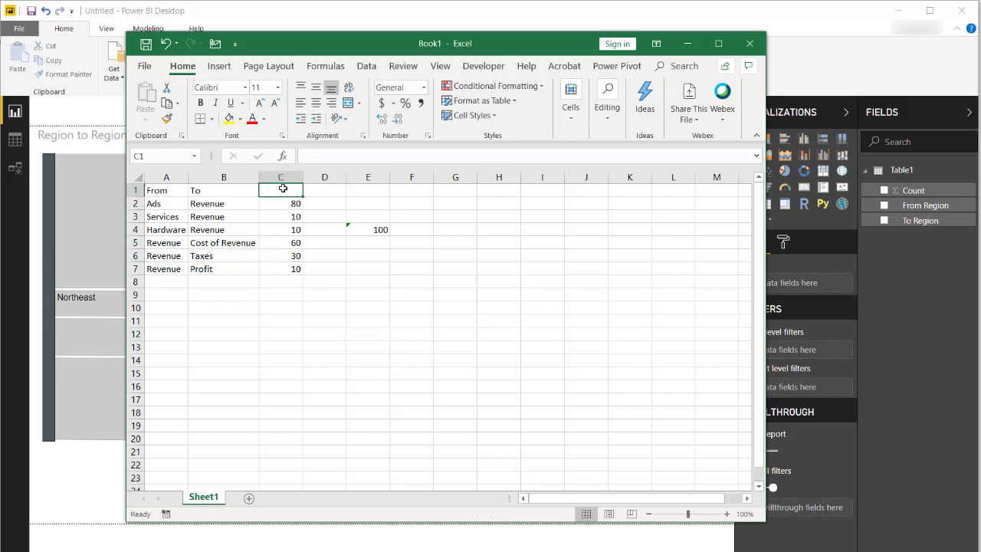
type("Qty")
key("Return")
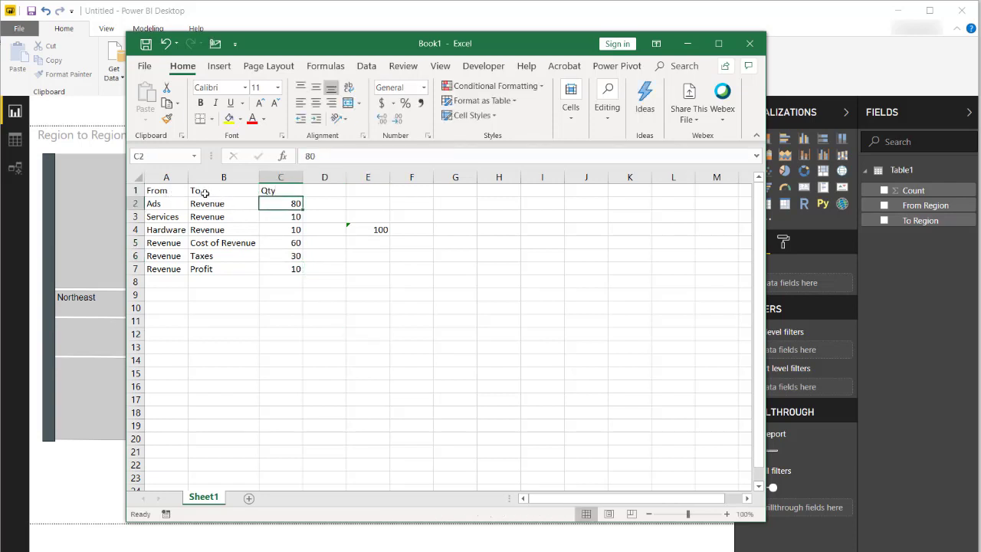
left_click(172, 195)
mouse_move(171, 194)
left_mouse_down()
mouse_move(260, 221)
mouse_move(280, 267)
left_mouse_up()
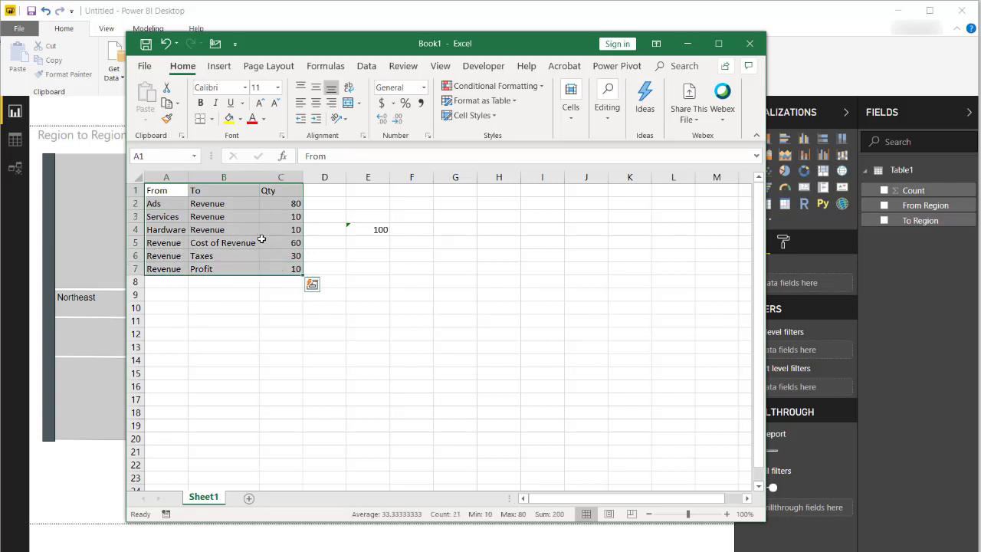
key("ctrl+c")
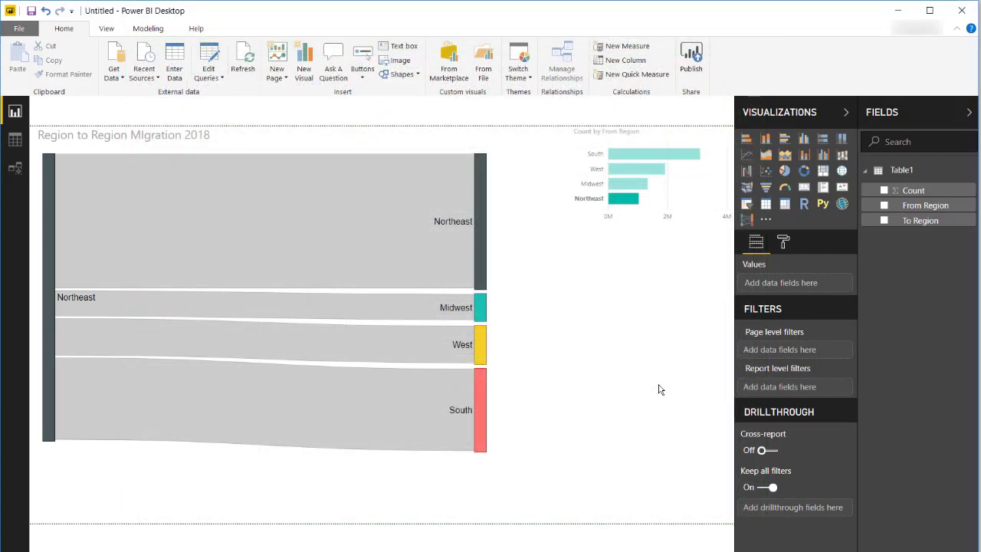
Paste the copied From/To/Qty range into Enter Data and load it as Table2
left_click(179, 56)
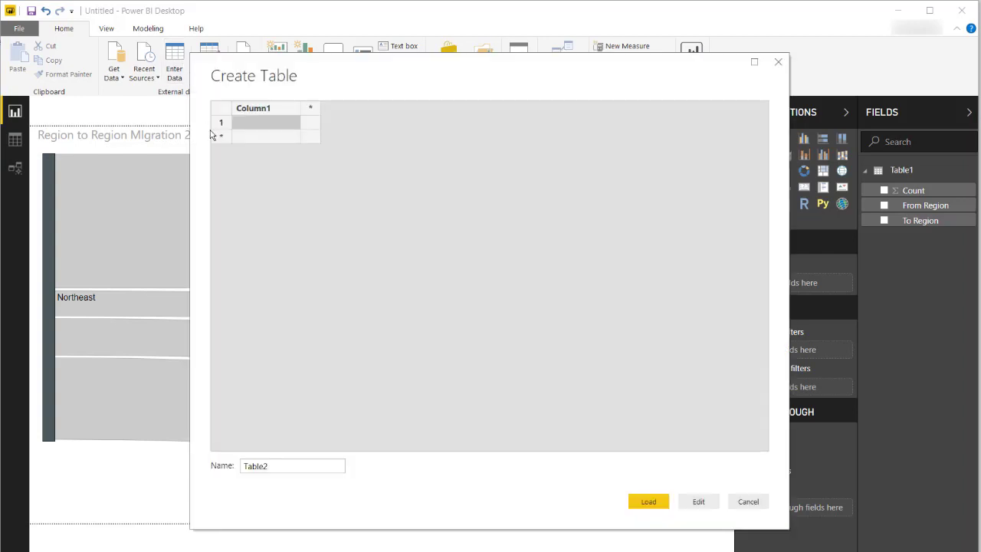
key("ctrl+v")
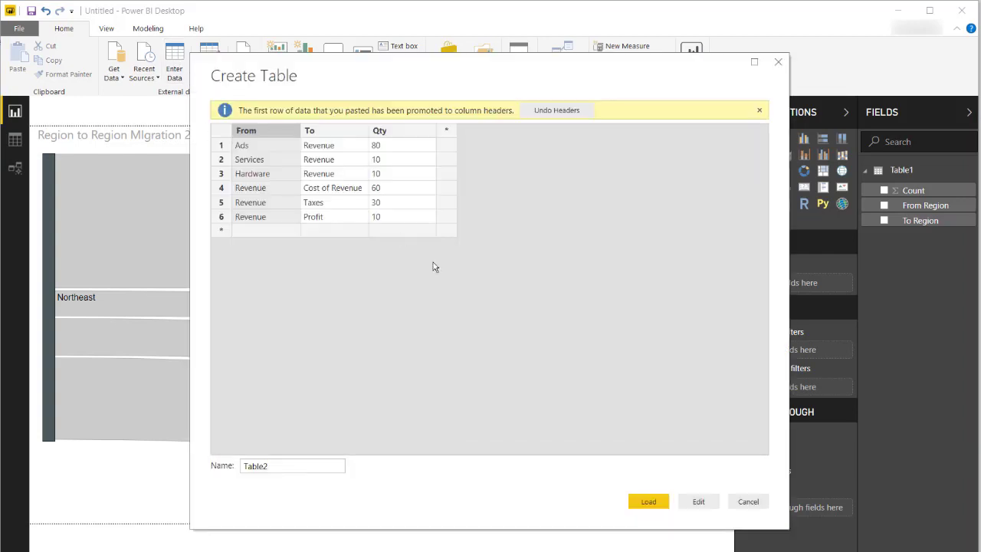
left_click(694, 502)
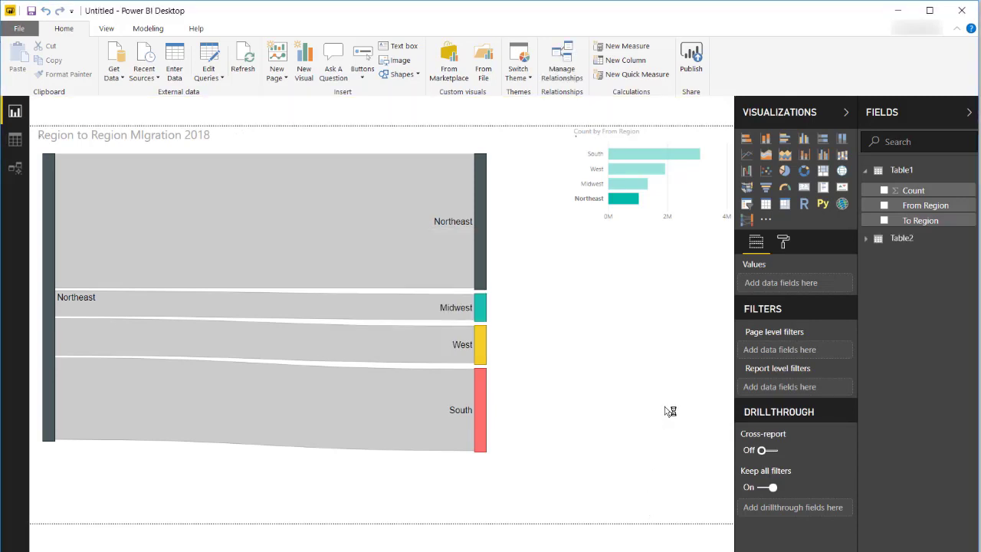
left_click(866, 170)
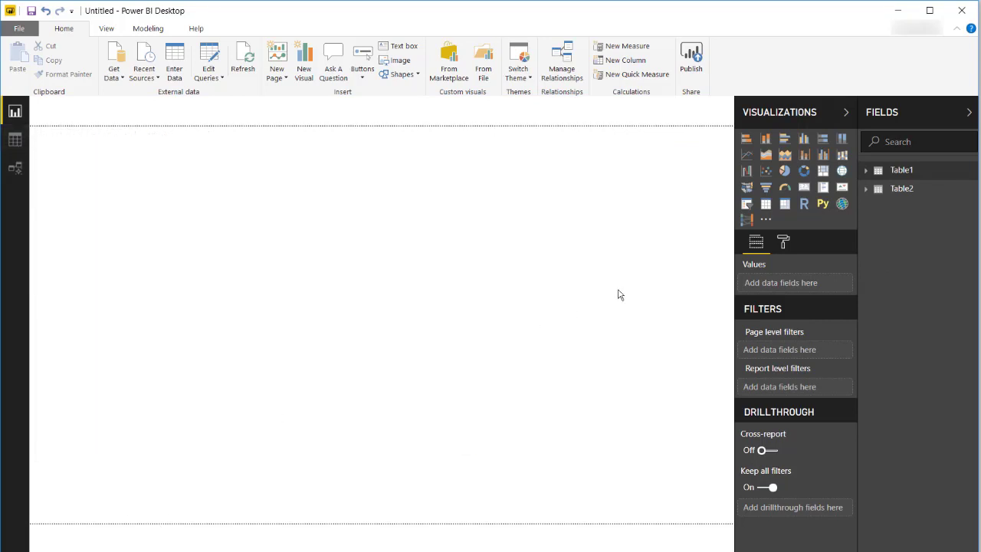
Add a sized Sankey from Table2 with From as source, To as destination, weighted by Qty
left_click(866, 189)
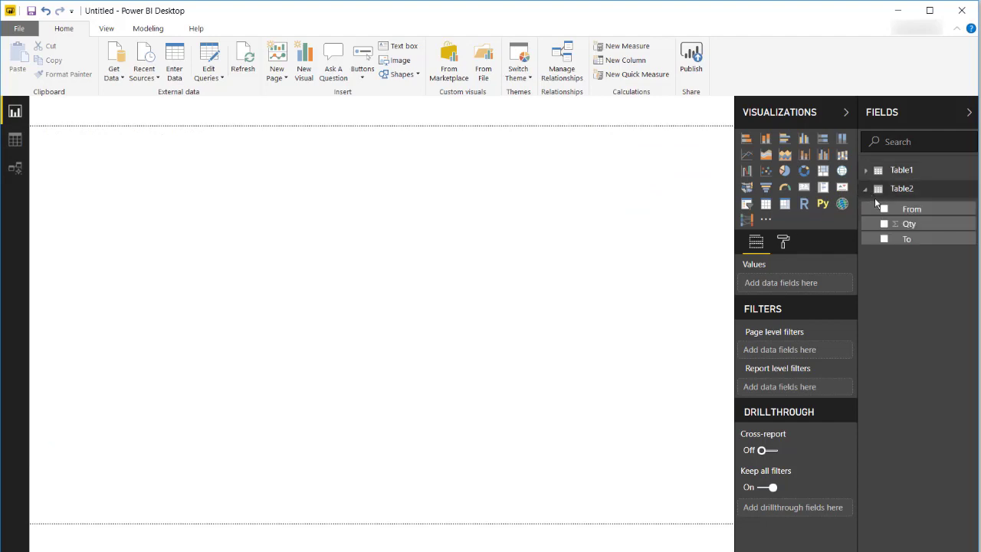
left_click(745, 220)
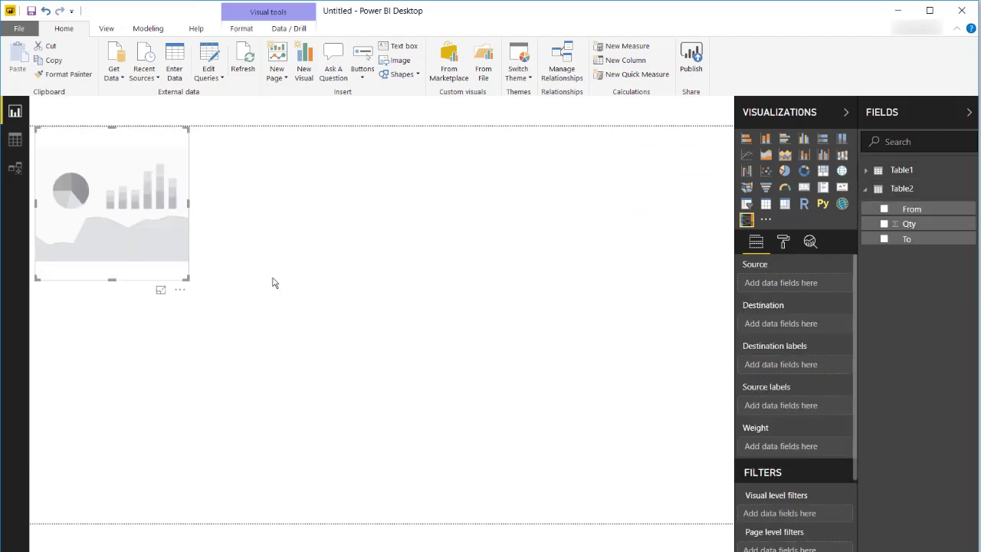
left_click_drag(186, 276, 374, 354)
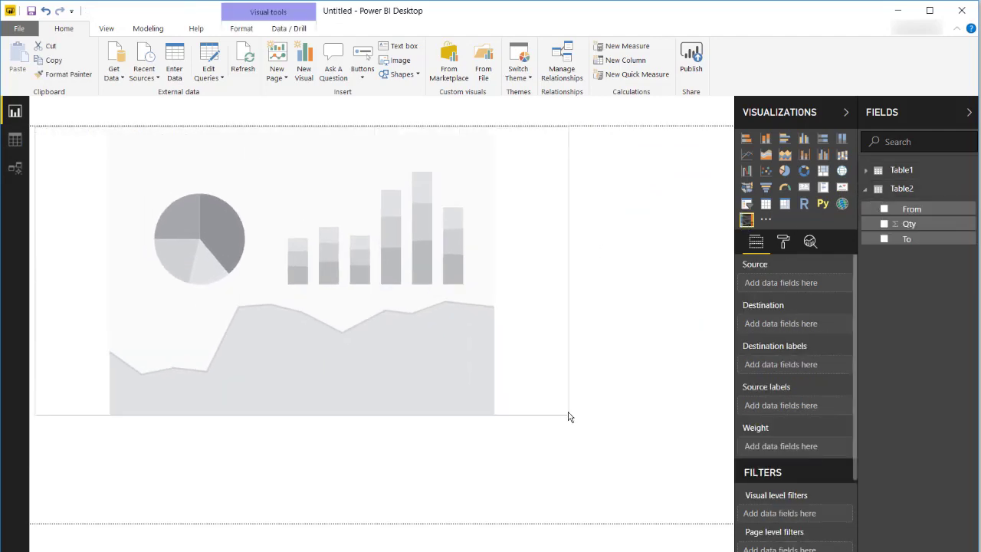
left_click(883, 209)
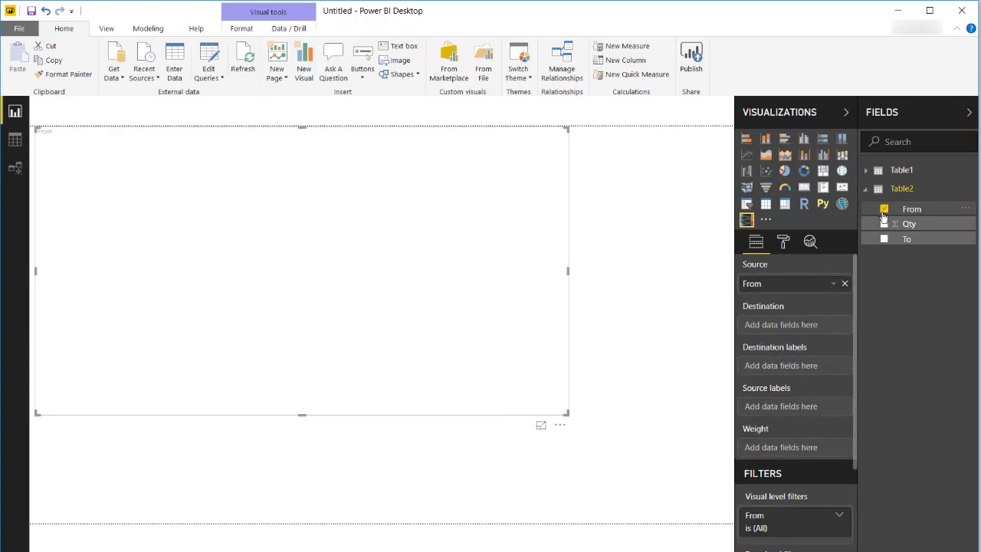
left_click(884, 240)
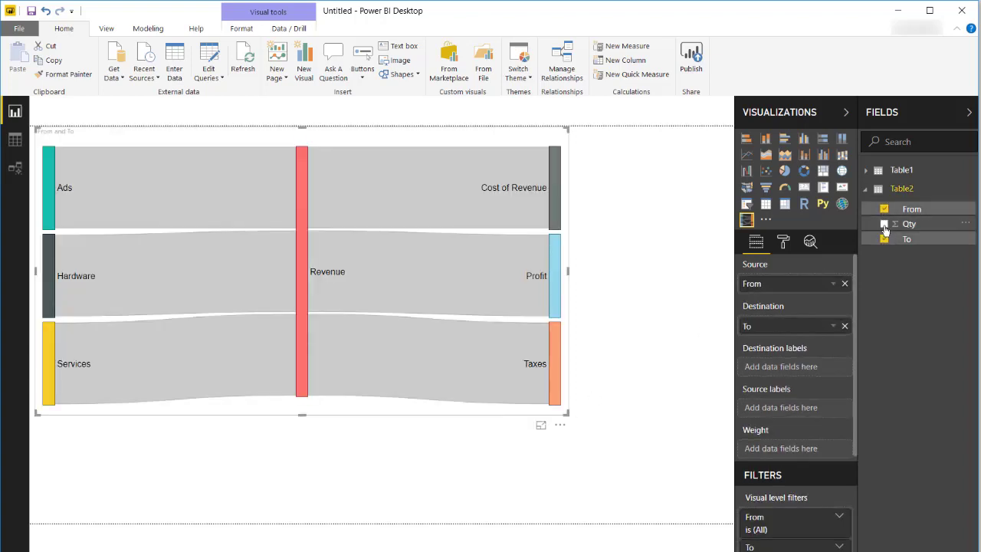
left_click(884, 223)
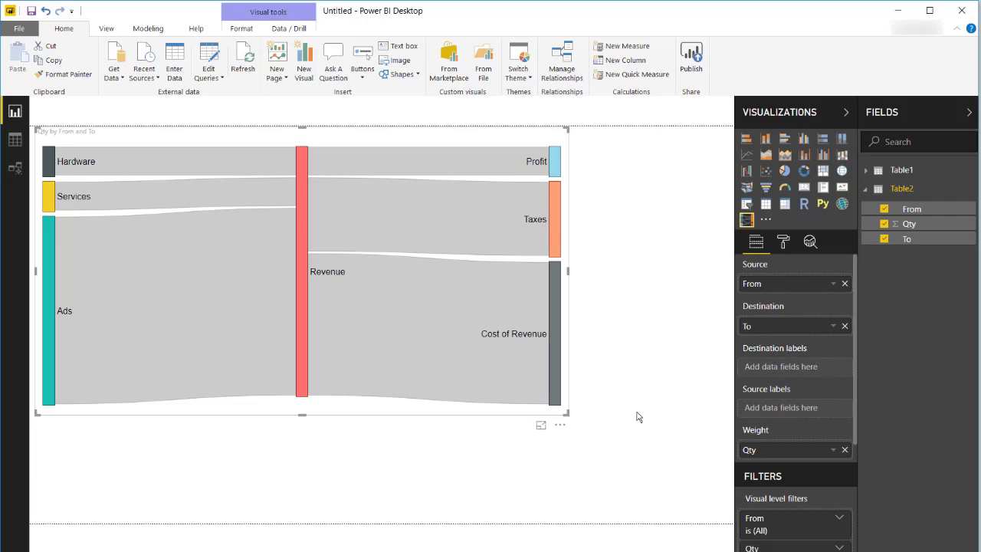
On a new worksheet, enter Sex (Female, Male) and Happy headers with a first Yes
key("alt+Tab")
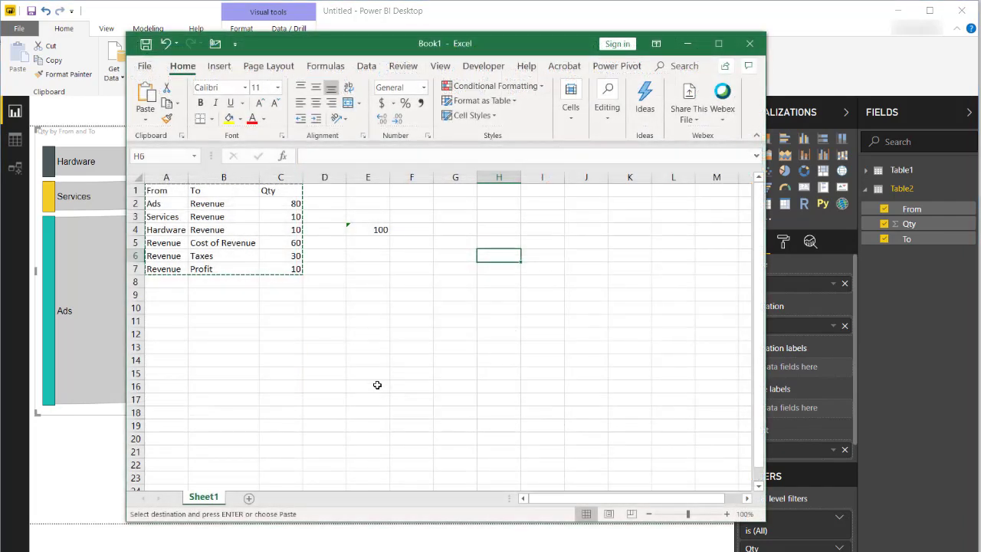
left_click(248, 498)
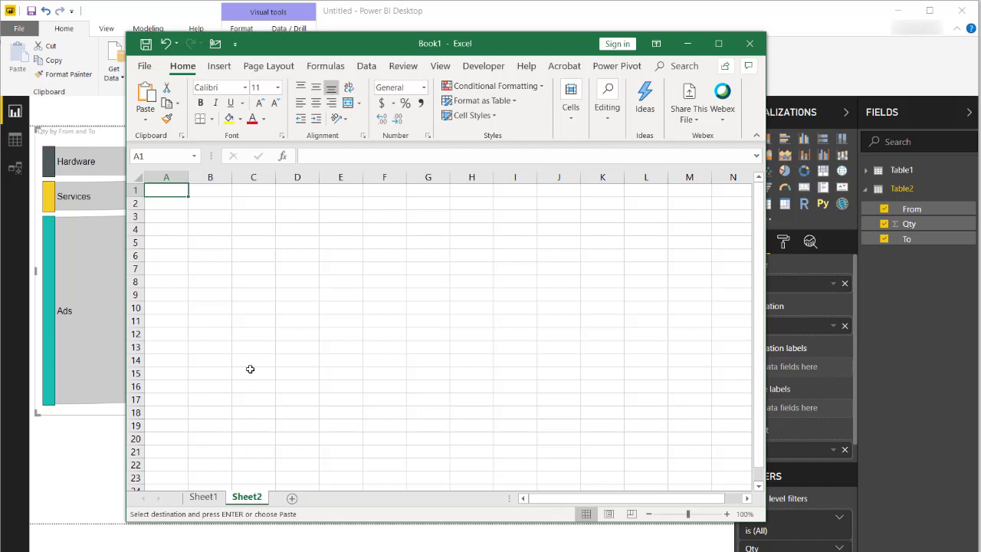
type("Sex")
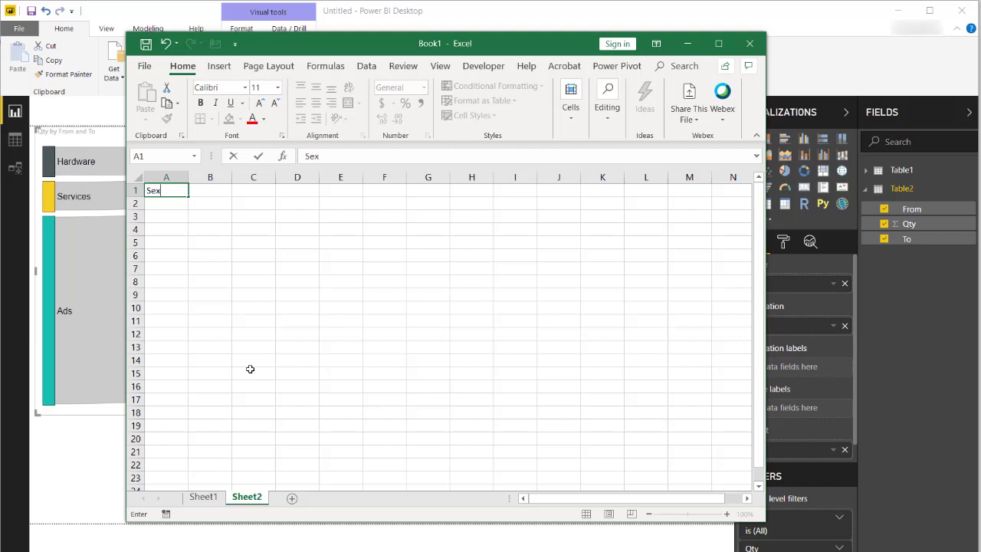
key("Return")
type("Fema")
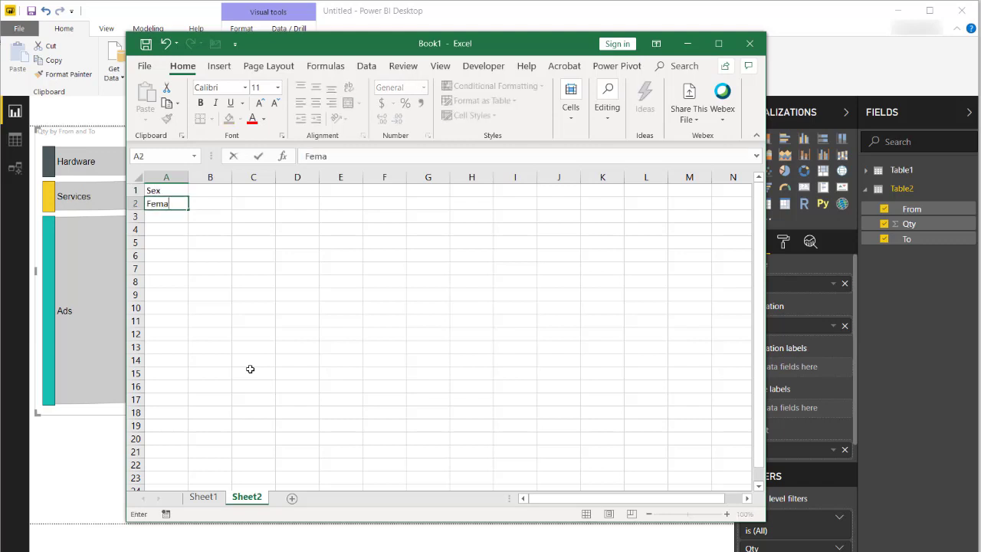
type("le")
key("Return")
type("Male")
left_click(209, 191)
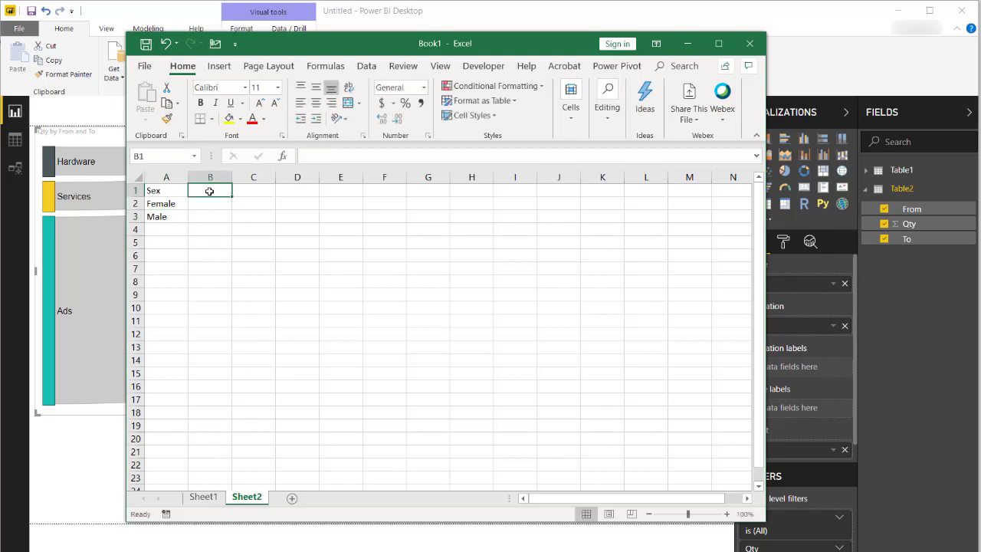
type("Happy")
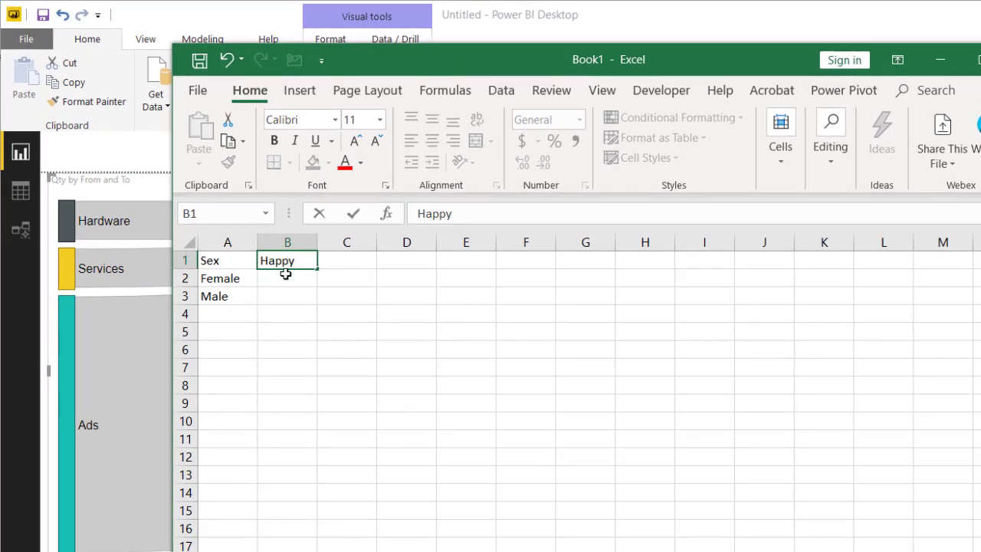
left_click(285, 275)
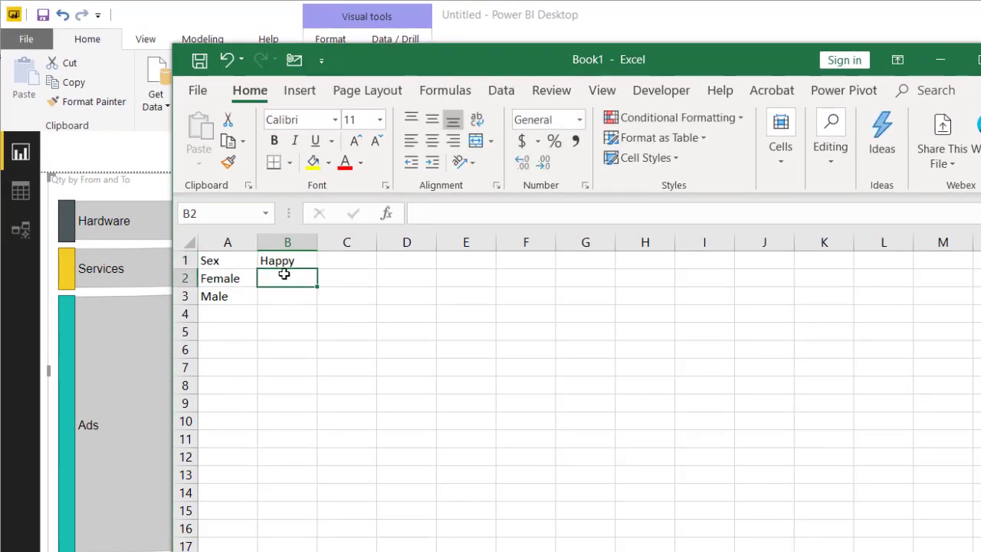
type("Yes")
key("Return")
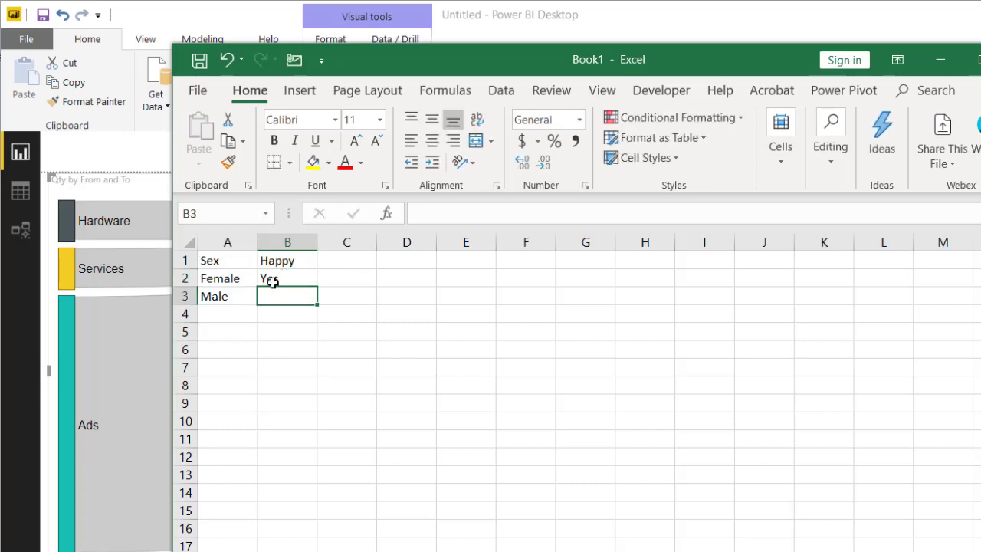
Copy Female into row 3 and give it the Happy value No
left_click(238, 281)
key("ctrl+c")
left_click(229, 296)
key("ctrl+v")
left_click(268, 296)
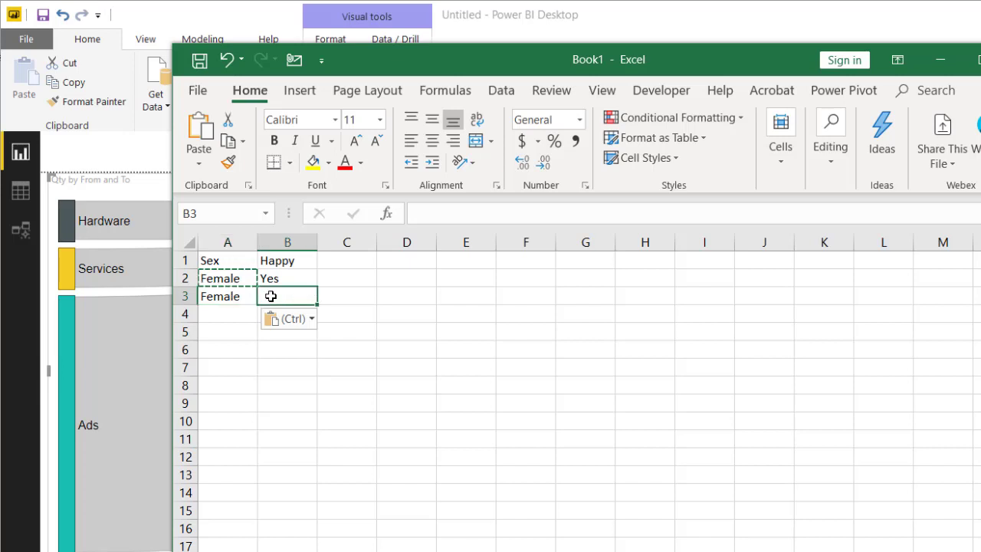
key("Escape")
type("No")
key("Return")
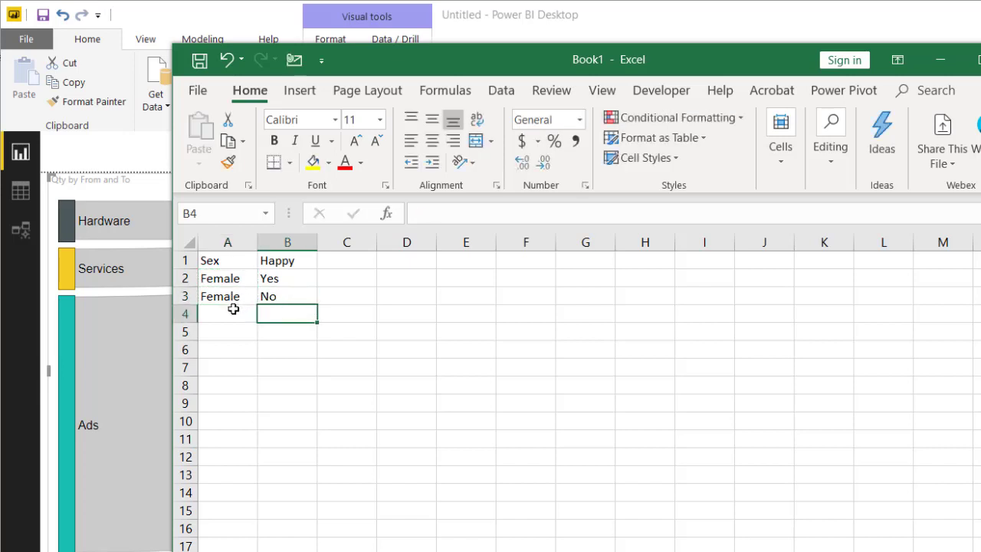
Fill Male into rows 4–5 and copy the Yes/No answers into B4:B5
left_click_drag(231, 309, 225, 326)
type("Male")
key("ctrl+Return")
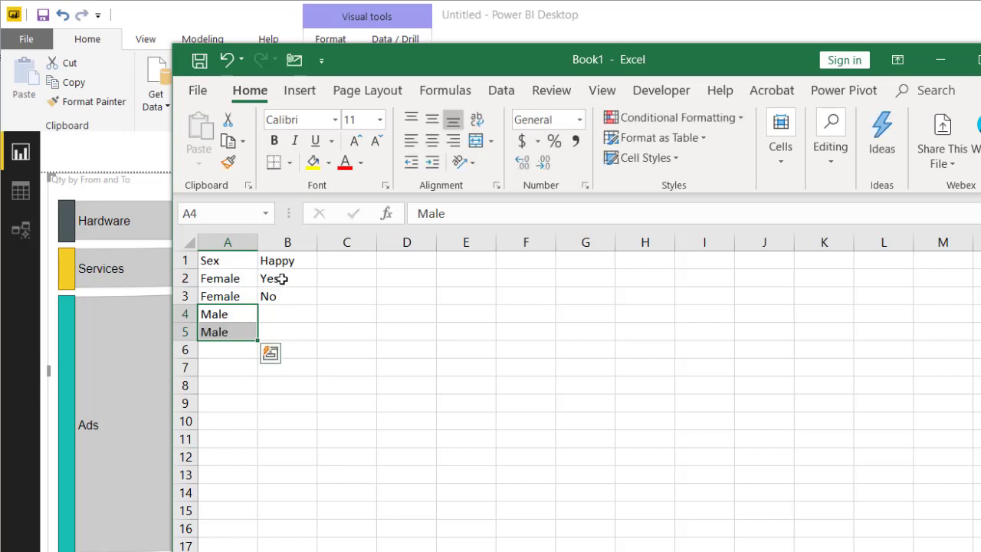
left_click_drag(281, 276, 283, 295)
key("ctrl+c")
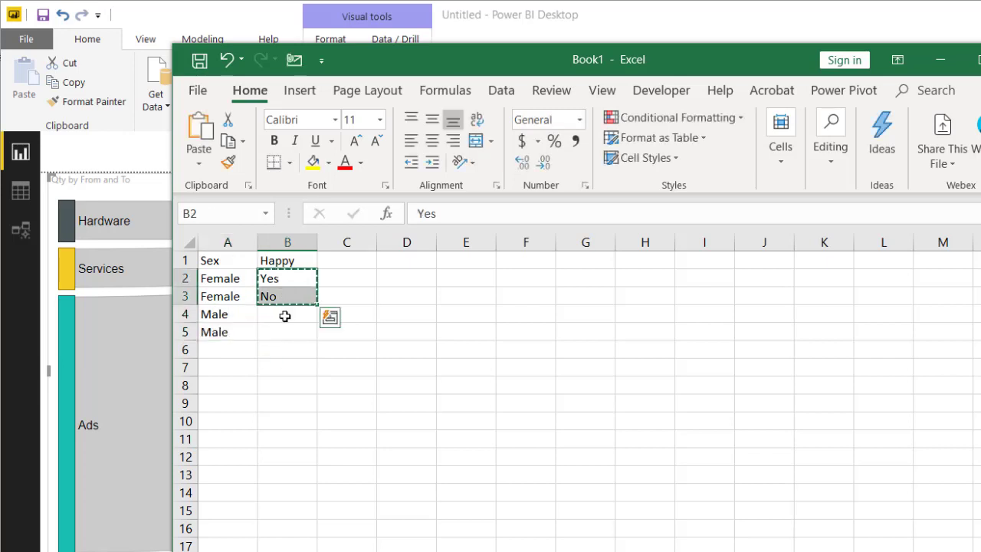
left_click(284, 313)
key("ctrl+v")
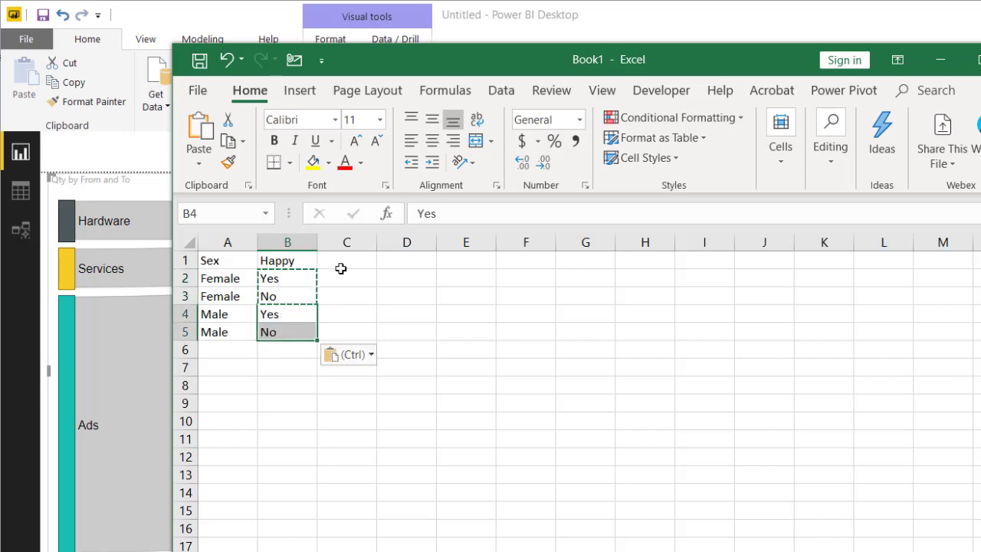
left_click(349, 261)
Enter a Qty header in C1 with values 5, 4, 3 and 5 below
key("Escape")
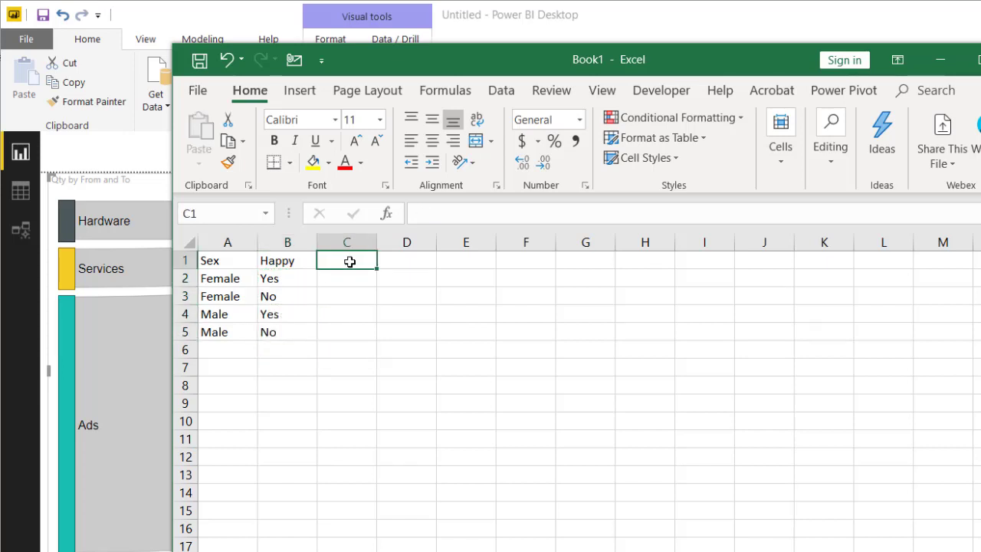
type("Qty")
key("Return")
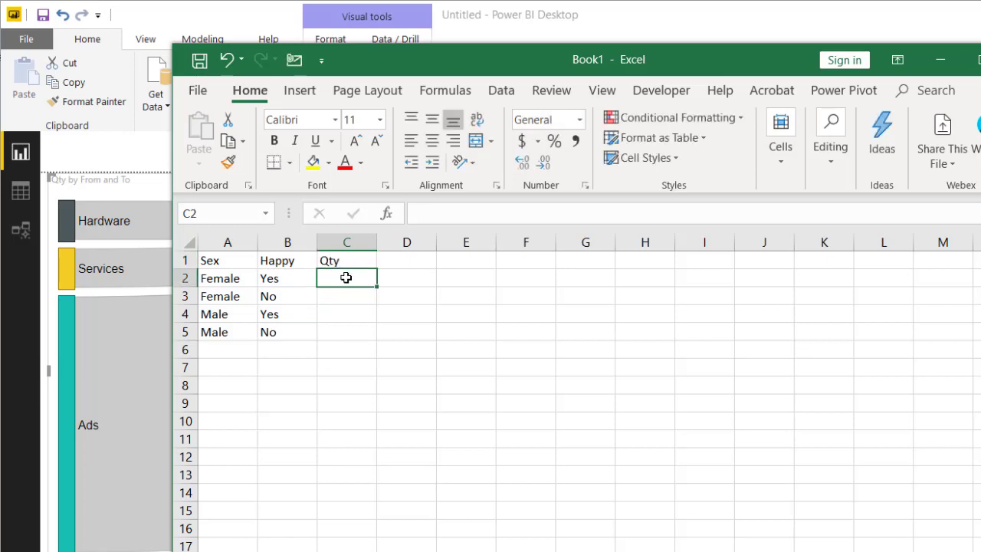
type("5")
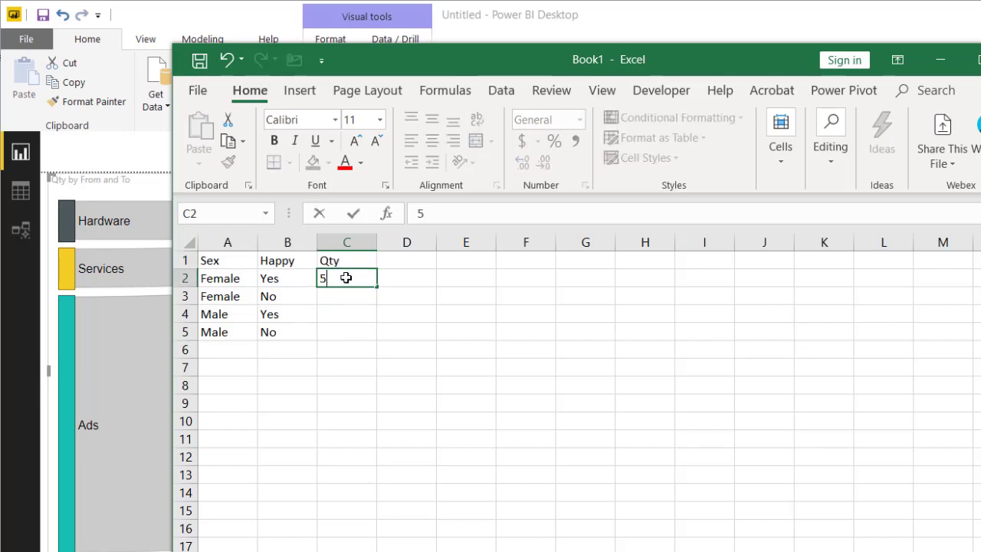
left_click(343, 298)
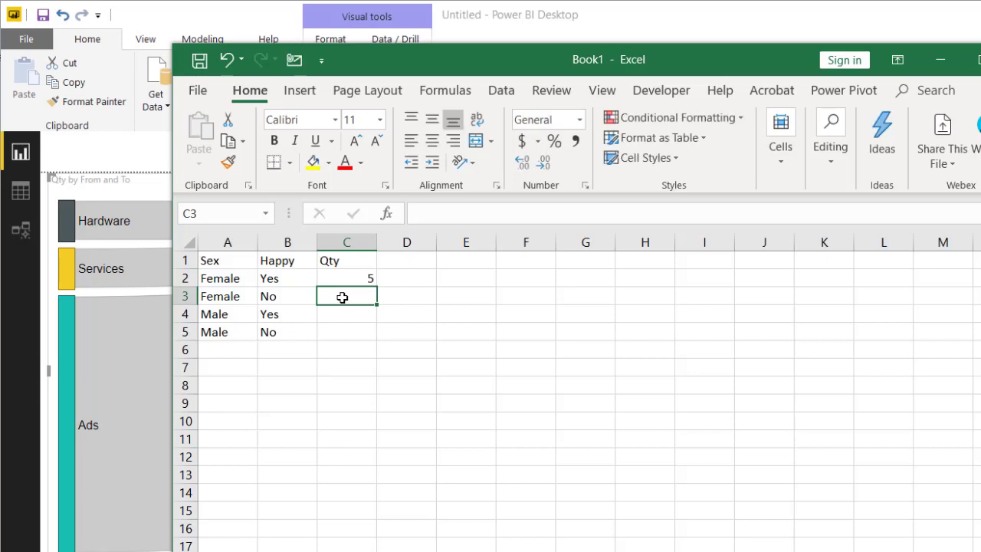
type("4")
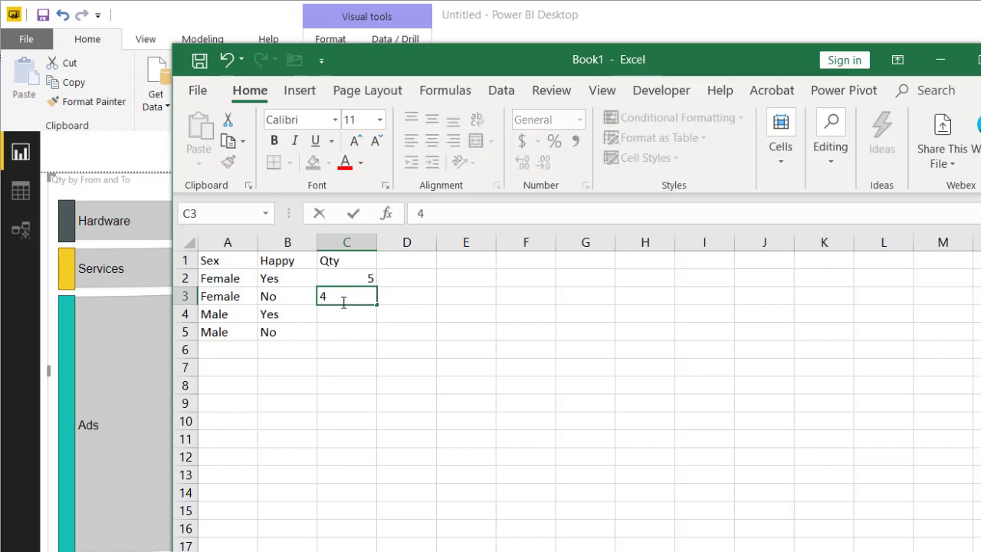
left_click(339, 313)
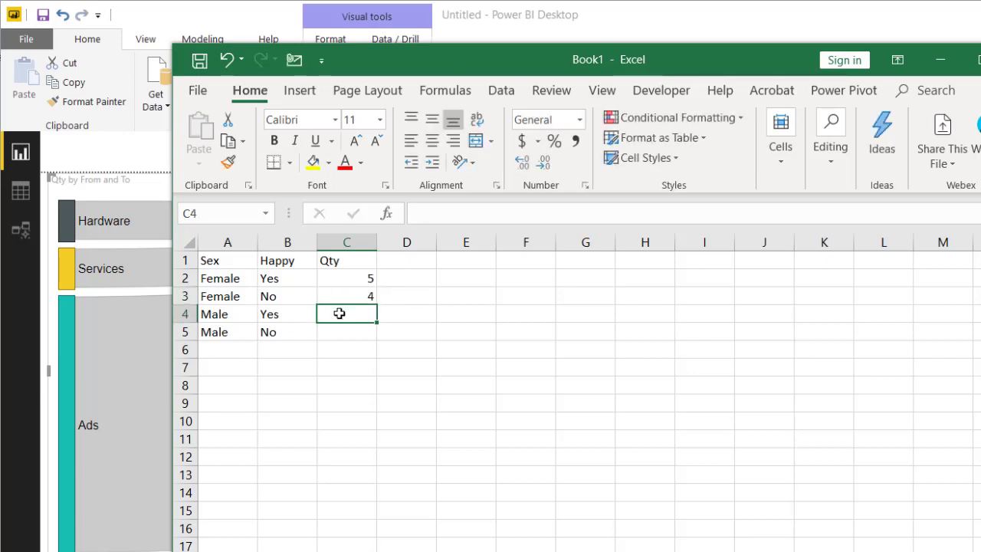
type("7")
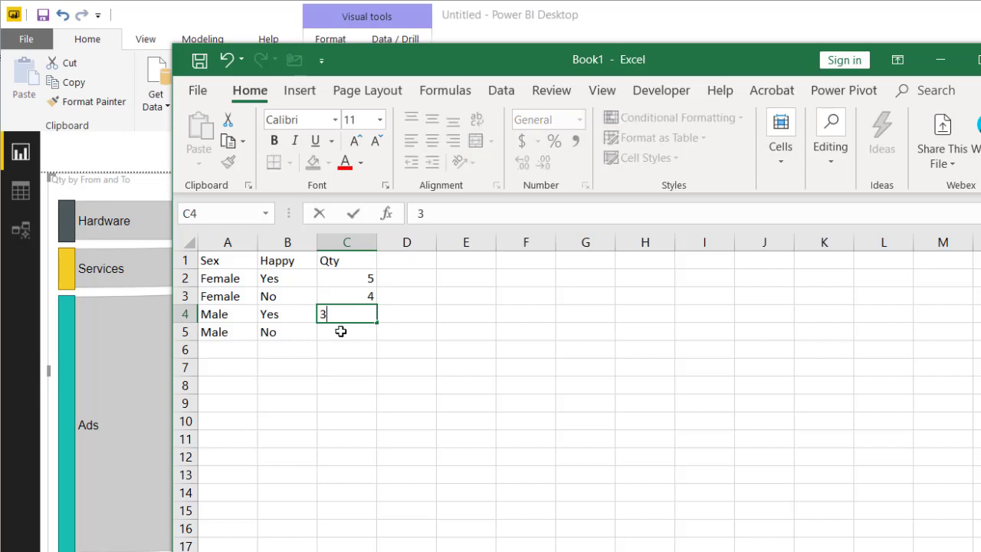
left_click(341, 334)
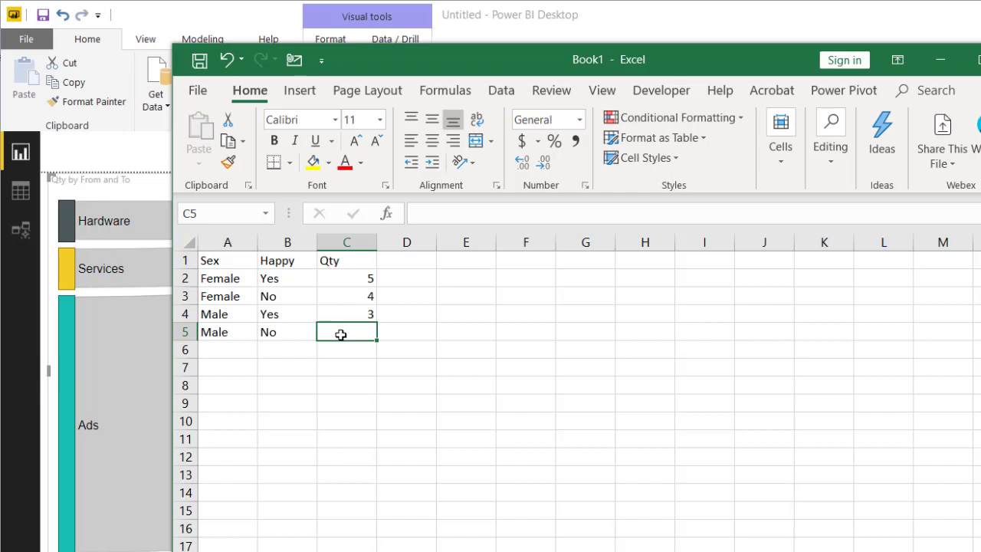
type("5")
key("Return")
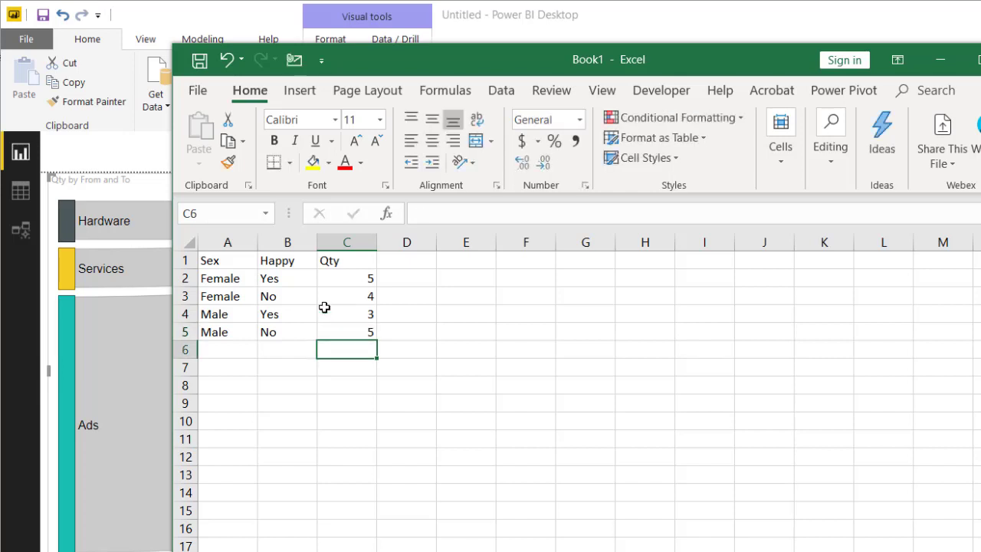
Highlight the Sex, Happy and Qty columns in turn, then deselect
left_click(228, 242)
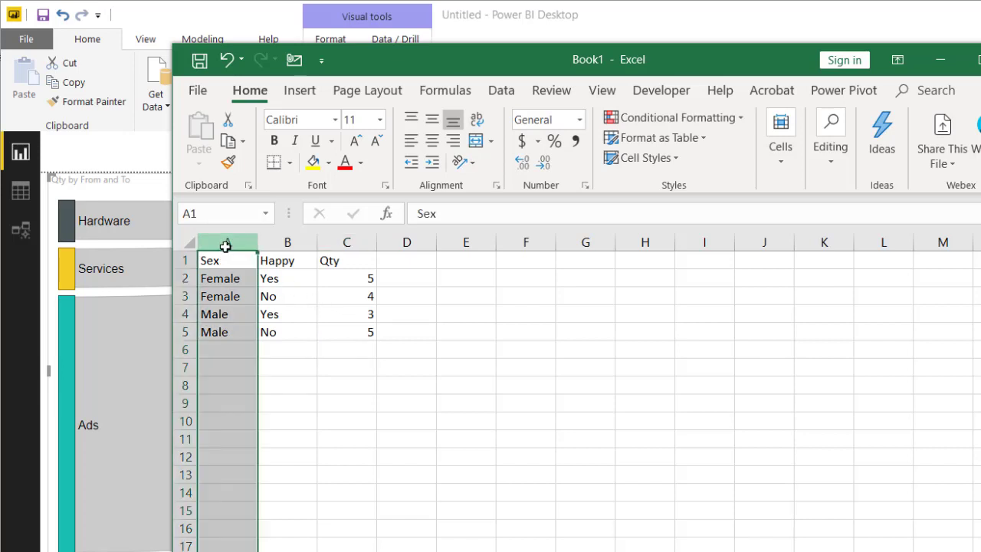
left_click(287, 242)
left_click(345, 242)
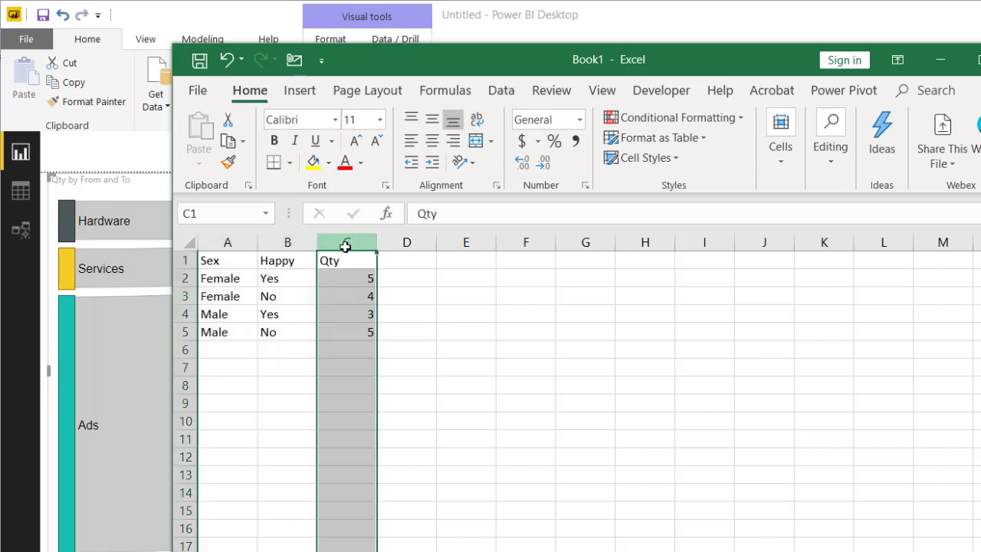
left_click(469, 260)
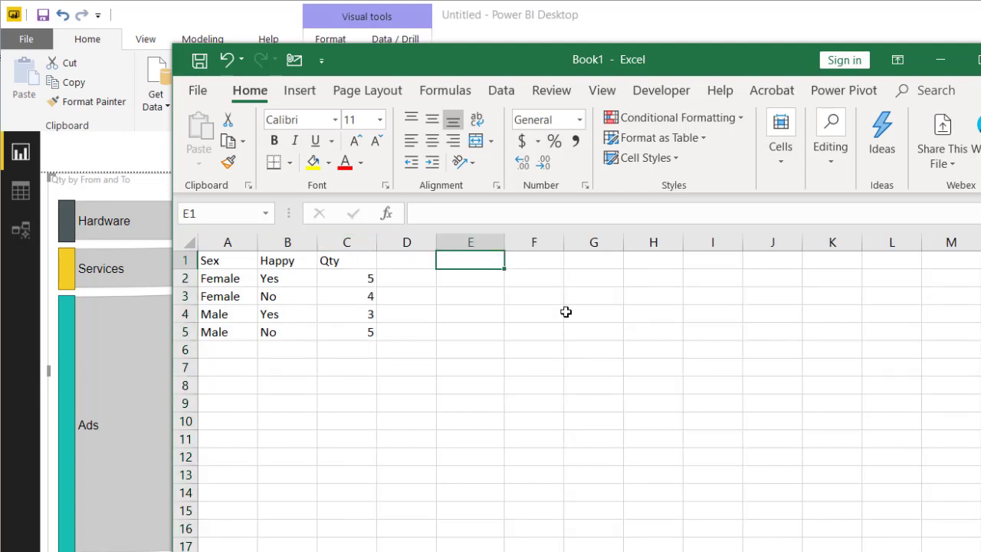
Insert a BirdOwner column before Qty and autofit its width
left_click(351, 243)
right_click(351, 243)
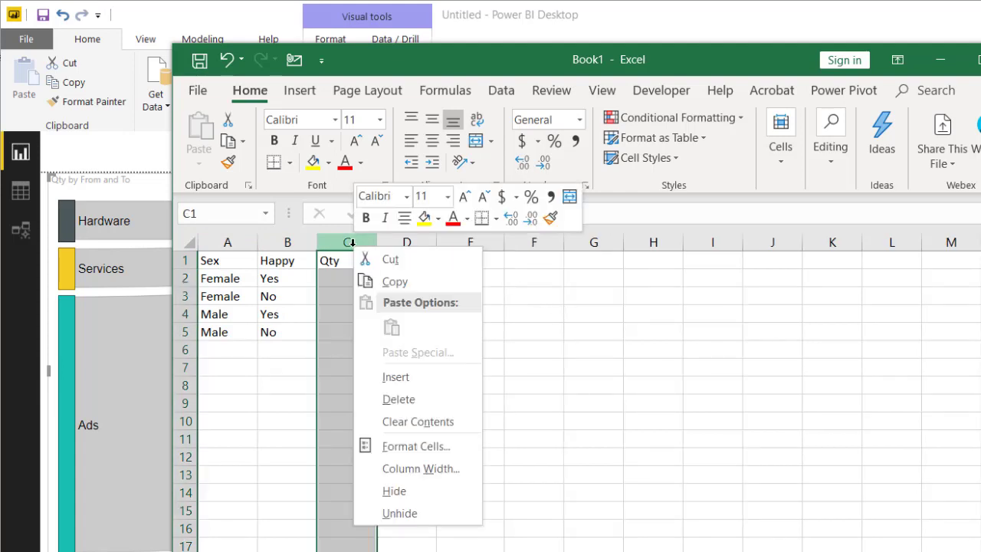
left_click(436, 374)
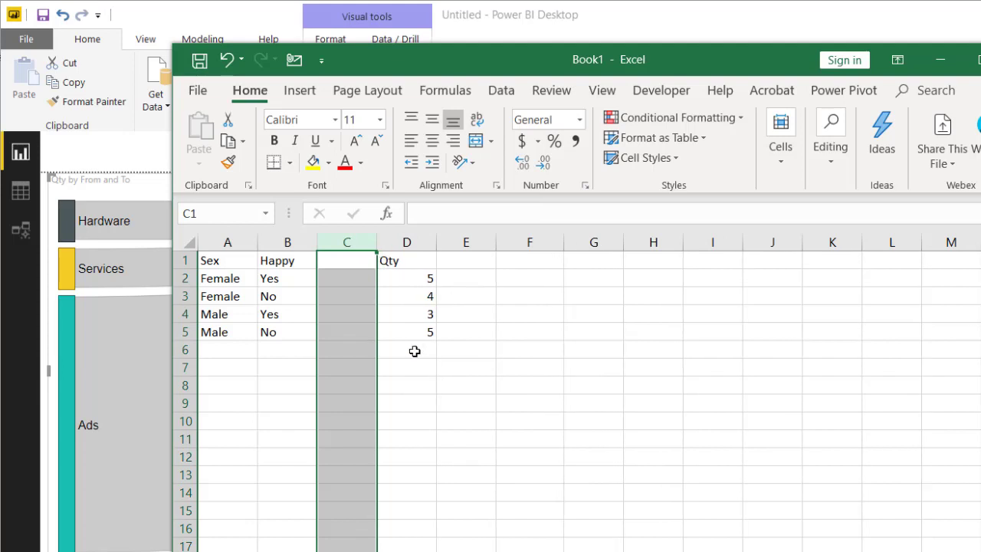
left_click(349, 264)
type("BirdOwn")
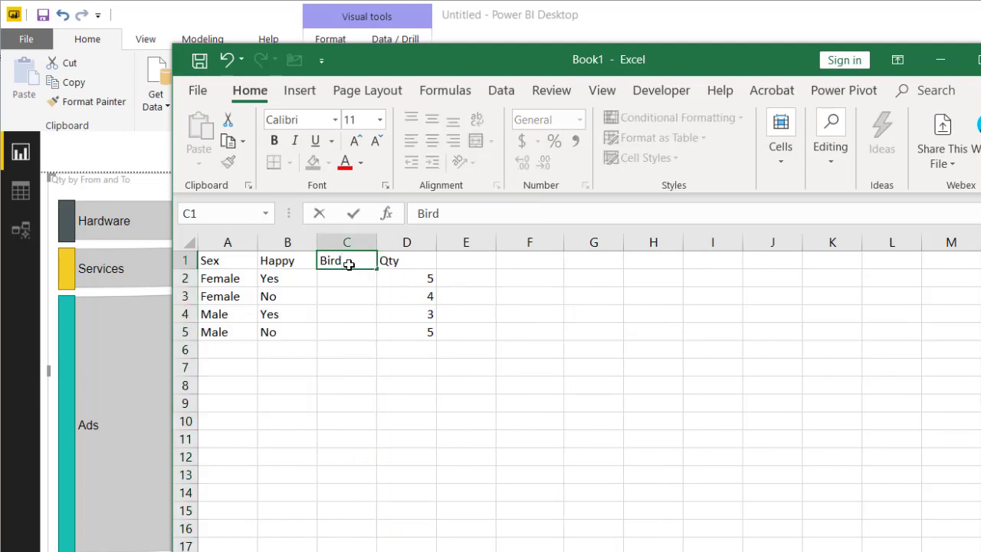
type("er")
key("Return")
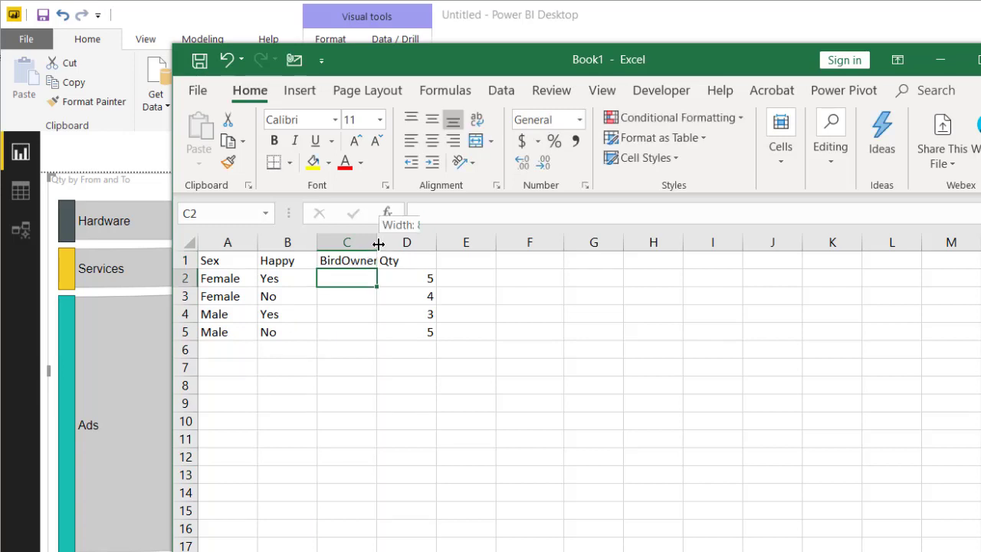
double_click(377, 242)
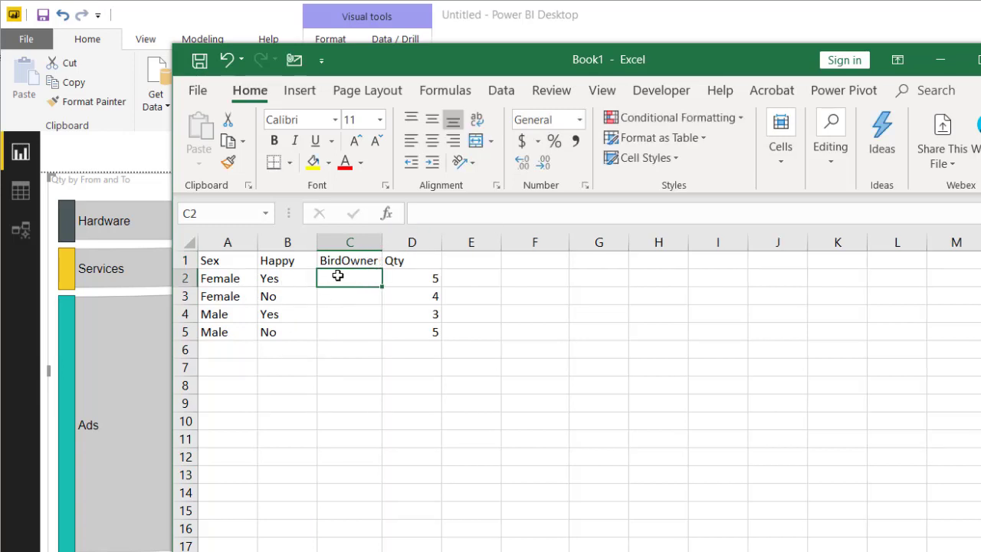
Set row 2 BirdOwner to Yes and duplicate it into row 3 with BirdOwner No
type("Yes")
key("Return")
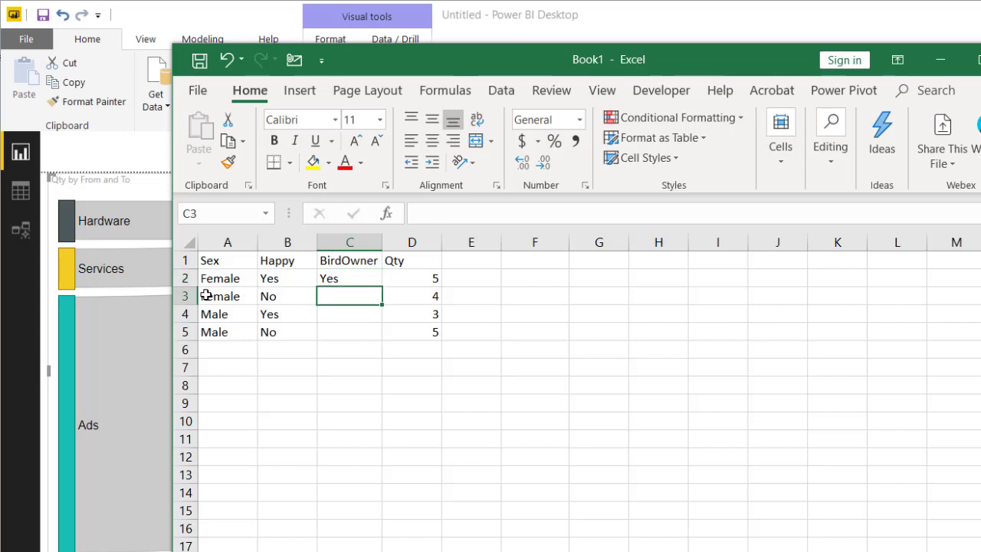
left_click(205, 295)
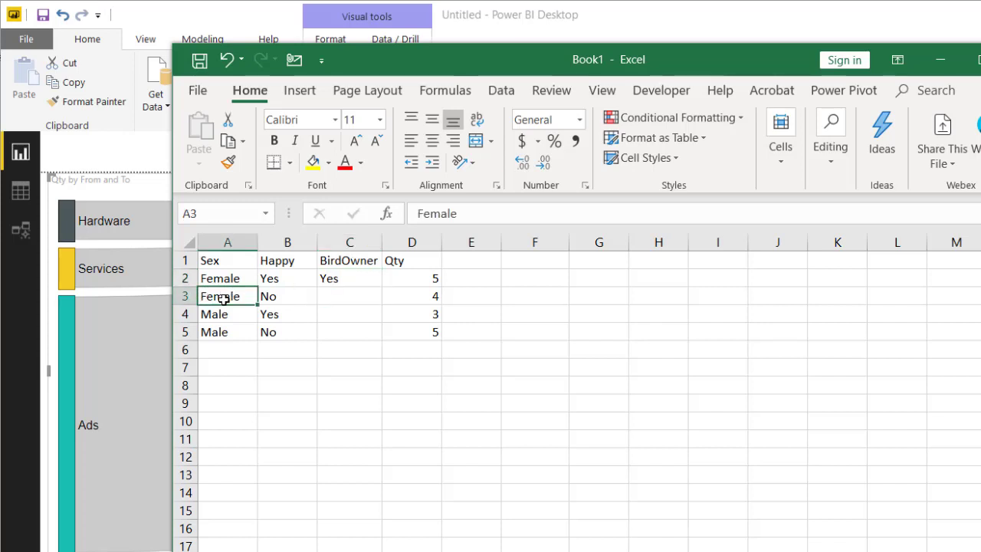
mouse_move(224, 299)
left_mouse_down()
mouse_move(396, 333)
mouse_move(360, 429)
left_mouse_up()
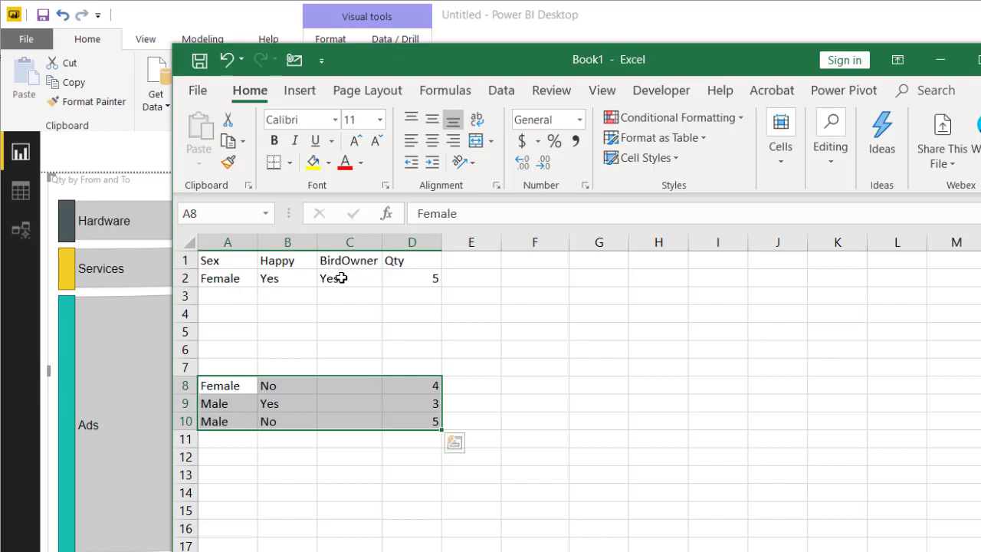
left_click_drag(232, 282, 323, 291)
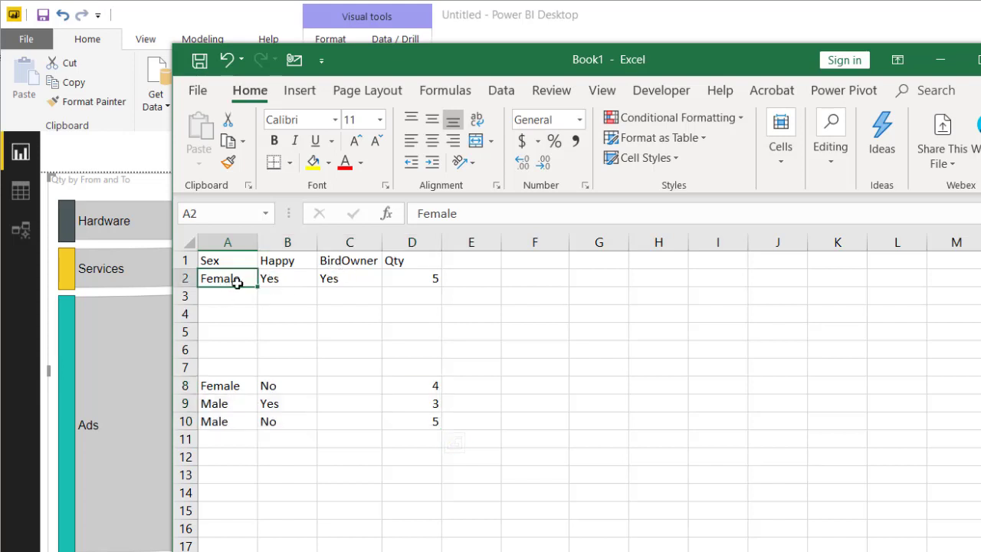
key("ctrl+d")
left_click(330, 295)
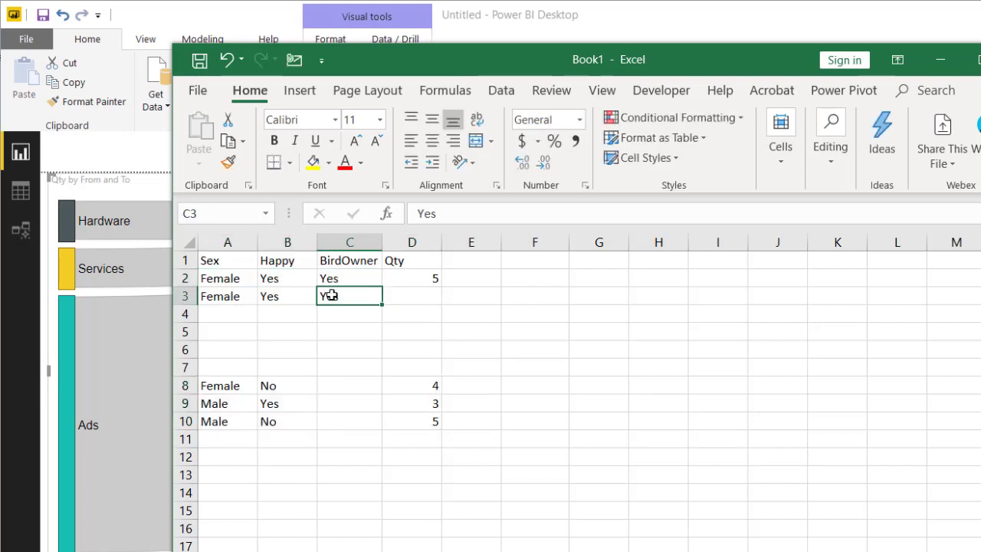
type("No")
left_click(397, 292)
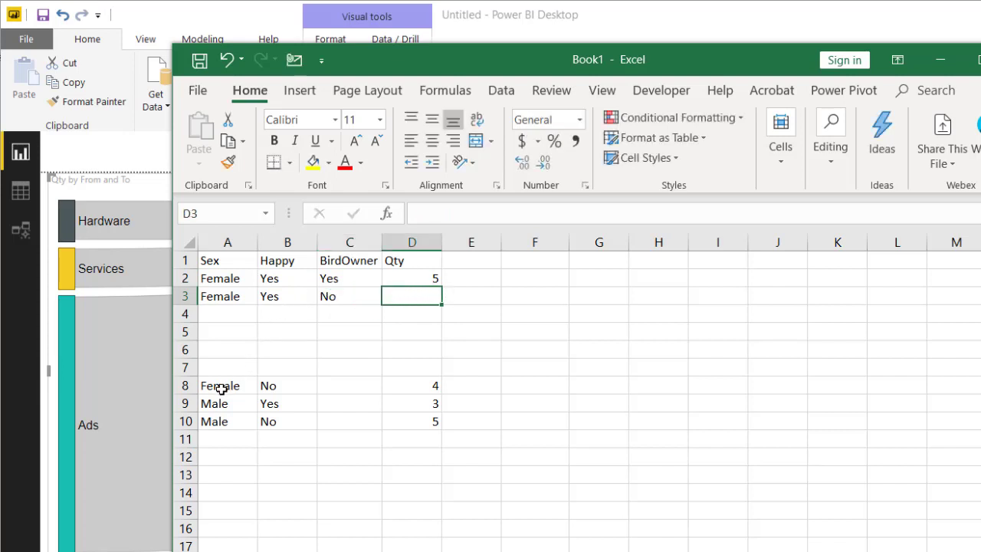
Fill rows 4–5 with Female, Happy No, and BirdOwner Yes and No
left_click_drag(226, 388, 261, 385)
key("ctrl+c")
left_click(230, 313)
key("ctrl+v")
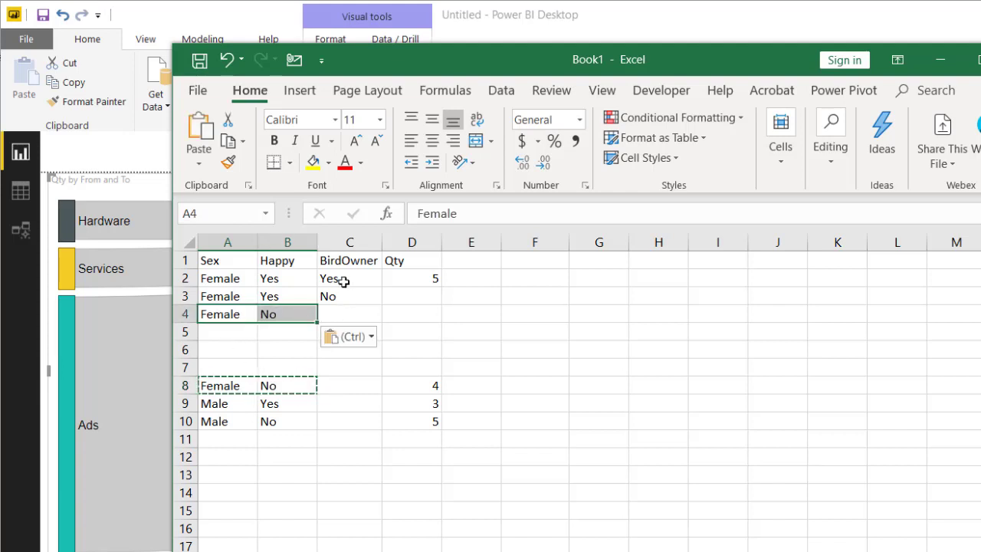
left_click_drag(344, 280, 344, 296)
key("ctrl+c")
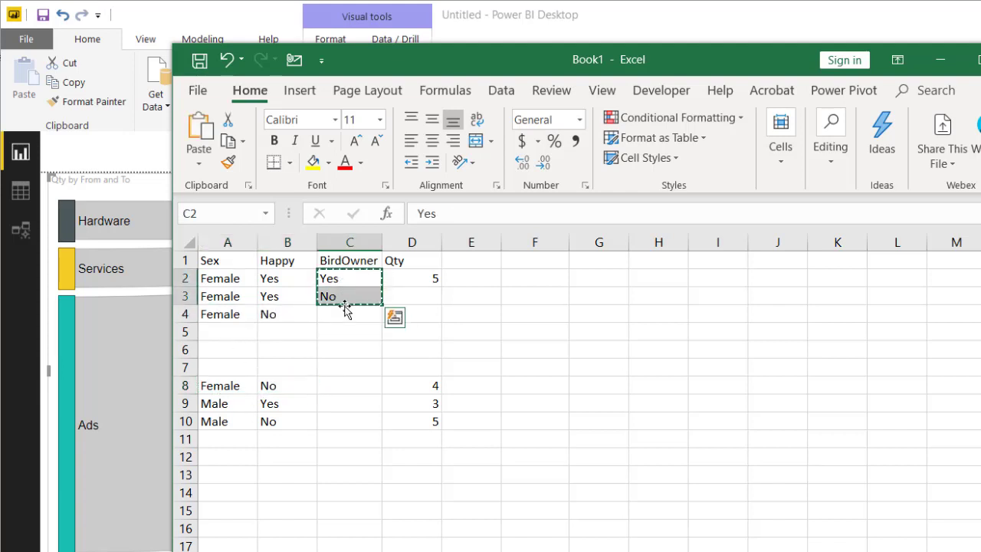
left_click(341, 314)
key("ctrl+v")
left_click_drag(231, 315, 280, 333)
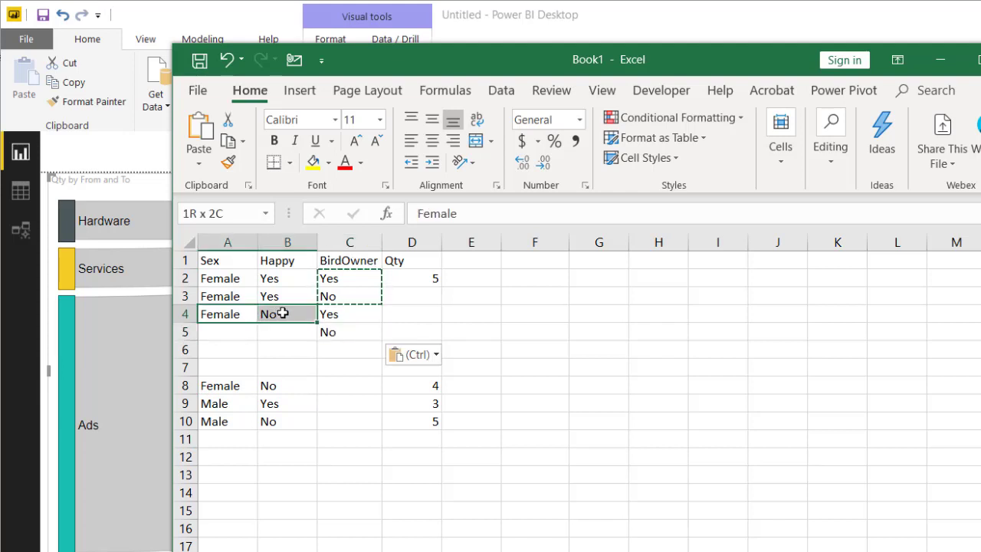
key("ctrl+d")
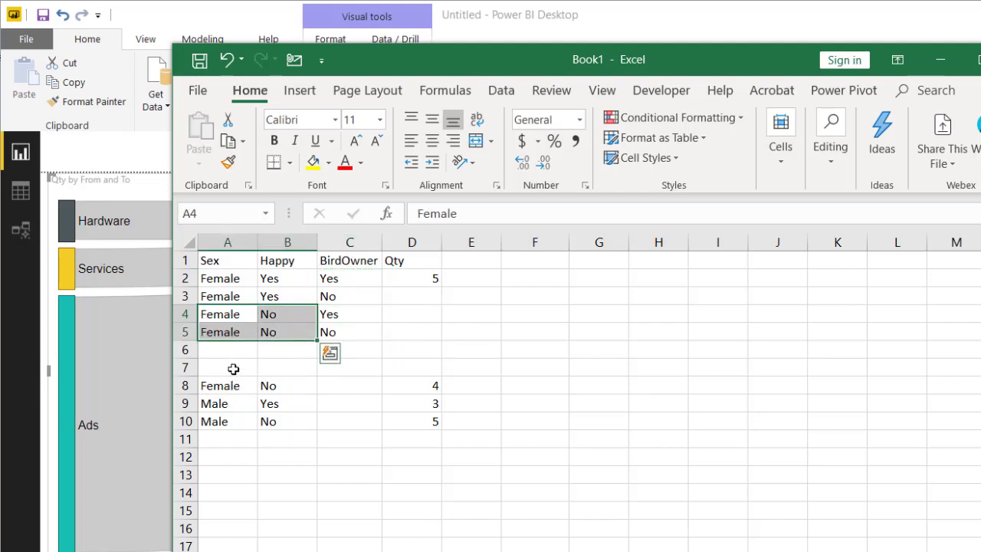
Delete the duplicate Female/No row and clear the old Male rows
left_click(184, 385)
right_click(184, 385)
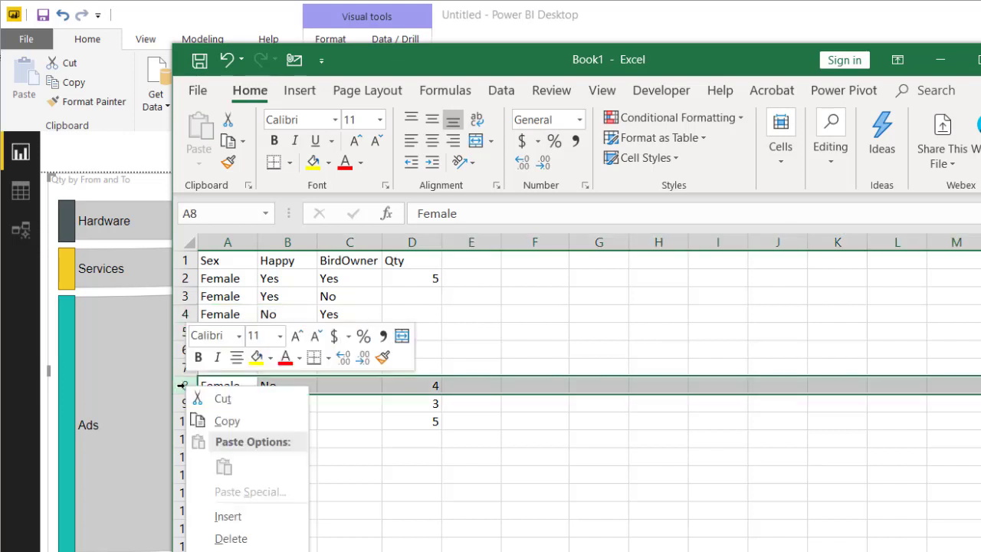
left_click(230, 538)
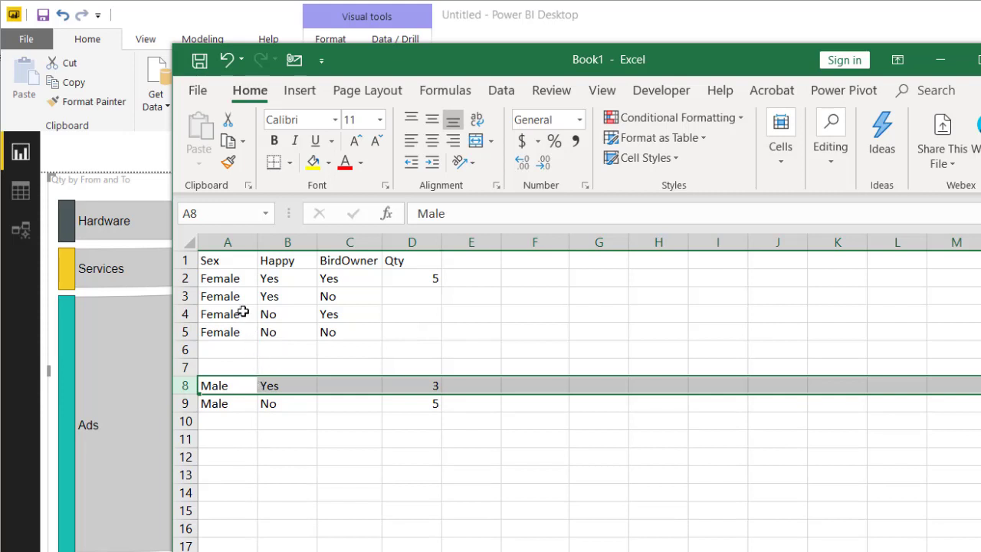
left_click_drag(192, 382, 195, 404)
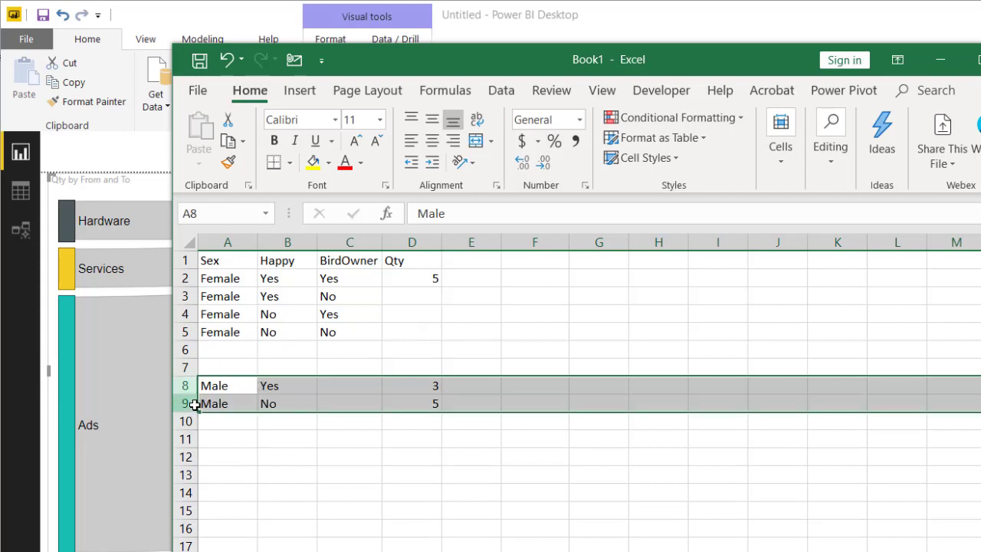
key("Delete")
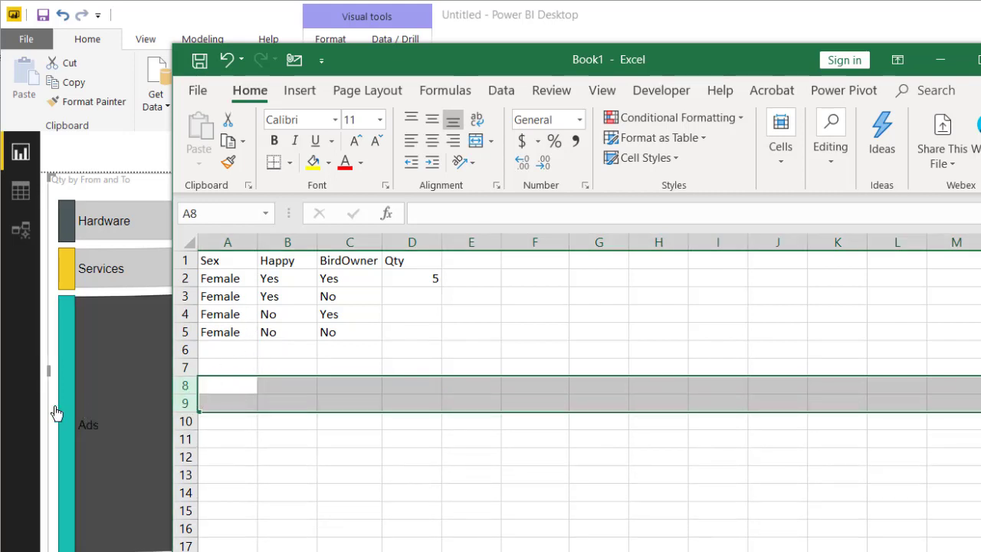
Copy the Female rows A2:C5 to A6:C9 and change their Sex to Male
left_click_drag(265, 281, 338, 331)
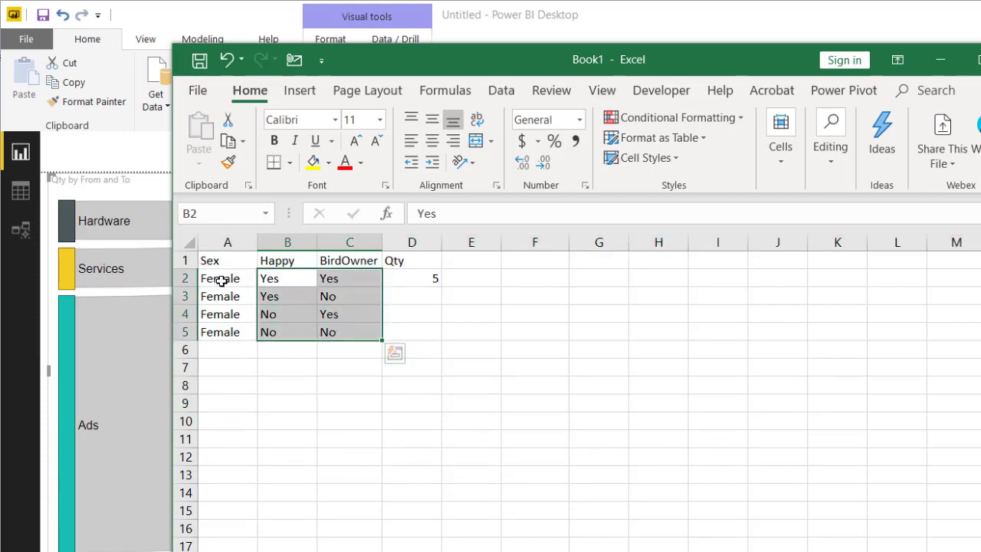
left_click_drag(222, 281, 331, 330)
key("ctrl+c")
left_click(256, 350)
key("ctrl+v")
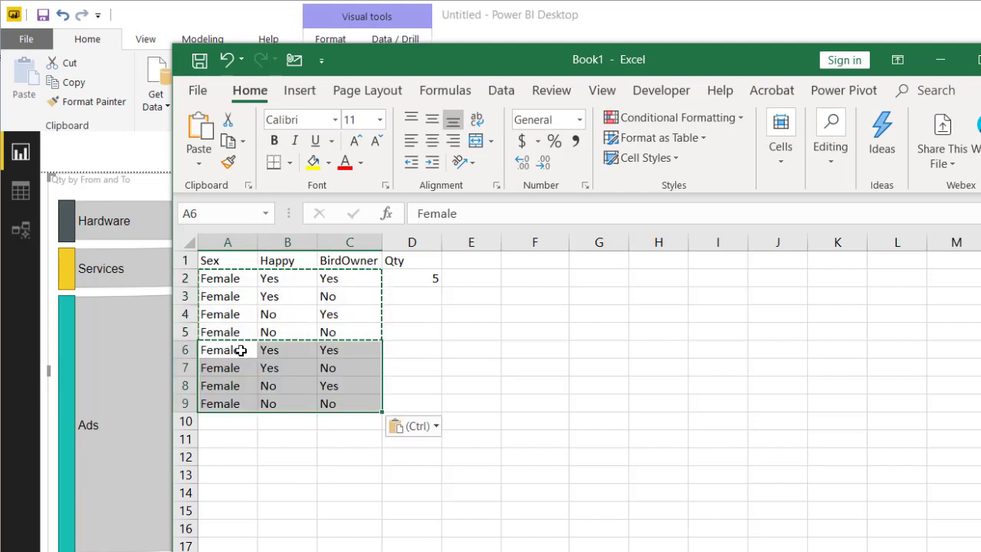
left_click_drag(223, 350, 219, 402)
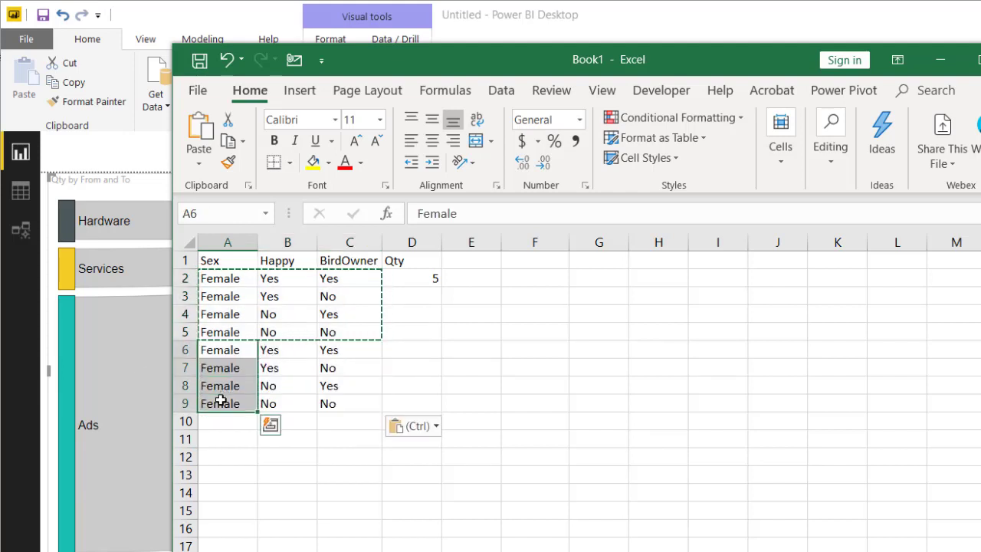
type("Male")
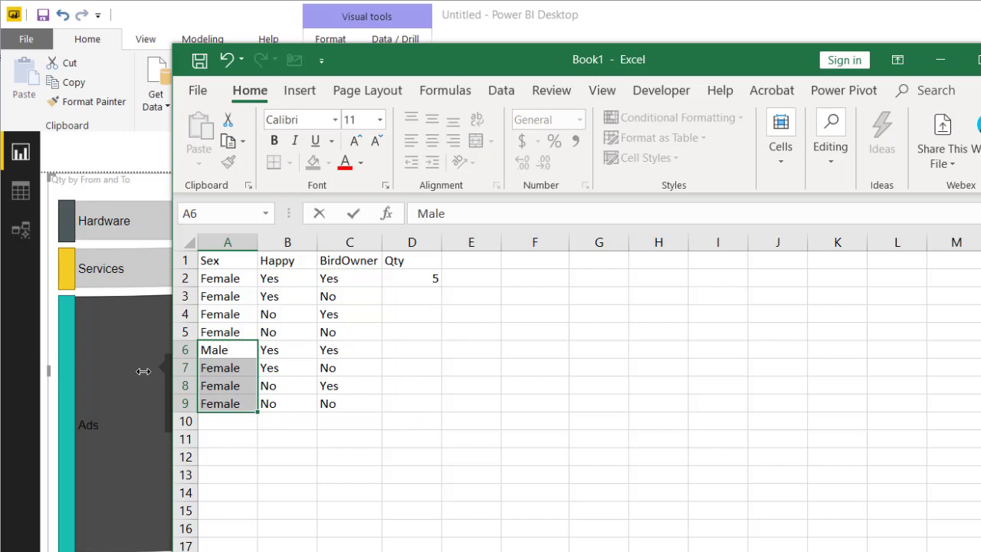
key("ctrl+Return")
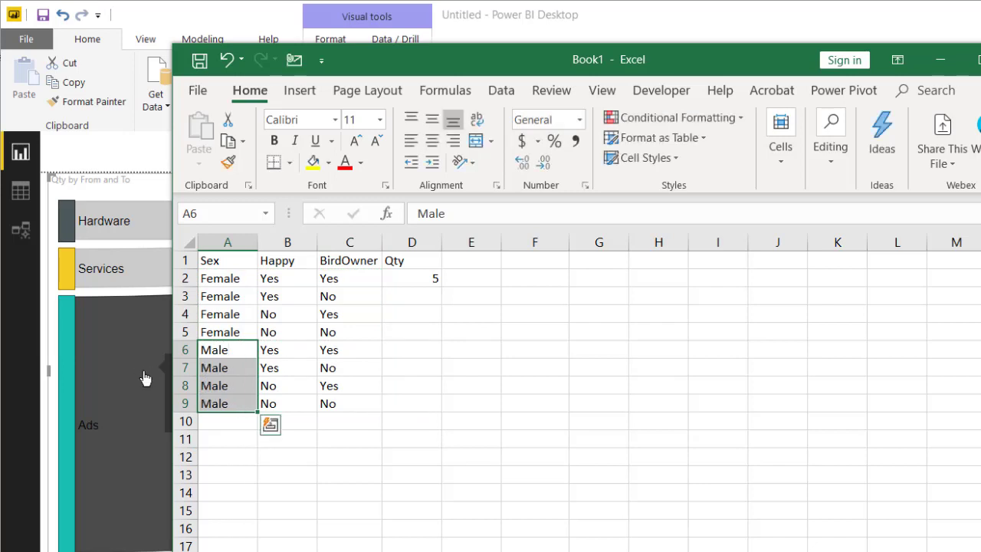
left_click_drag(434, 278, 413, 398)
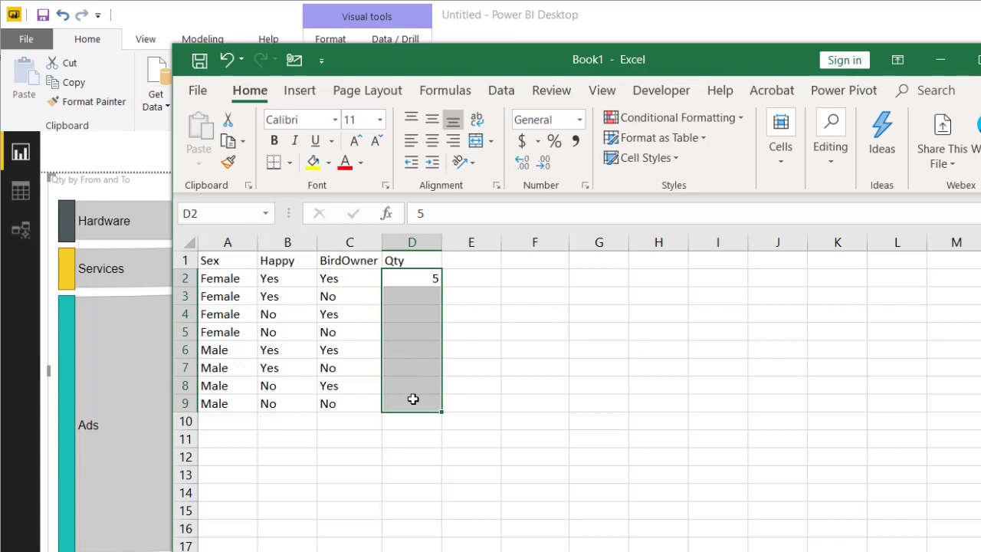
Fill D2:D9 with =RANDBETWEEN(5,10) and copy the results
type("=")
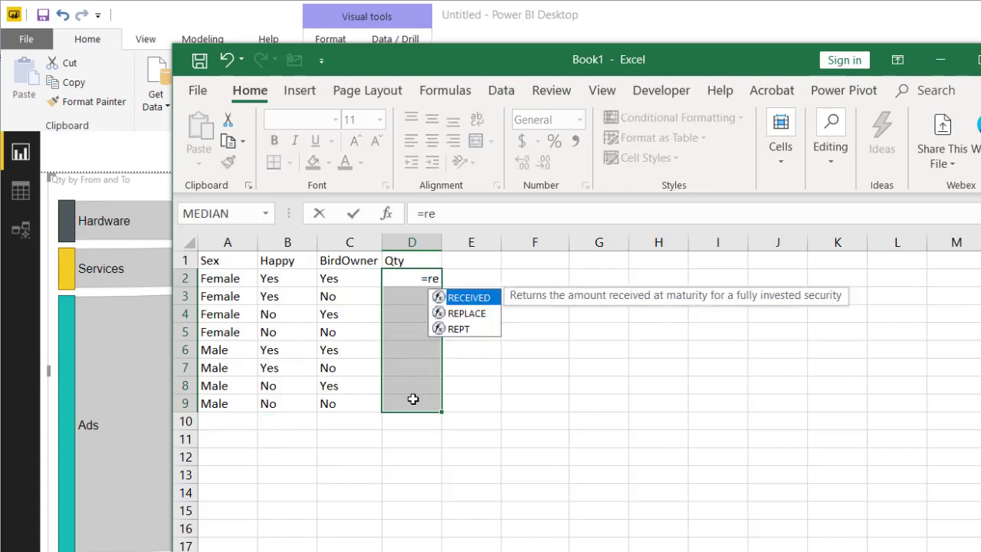
type("rand")
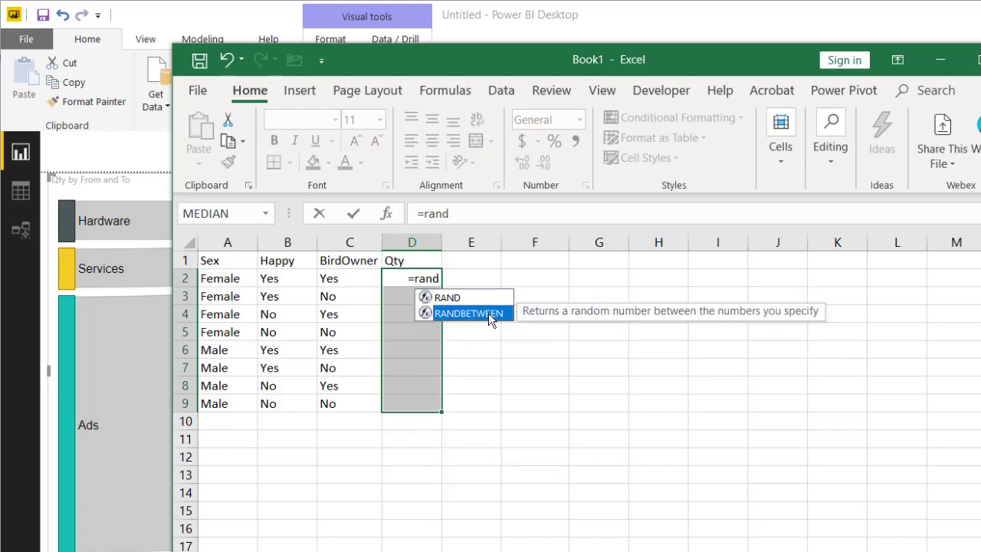
double_click(488, 313)
type("5,10")
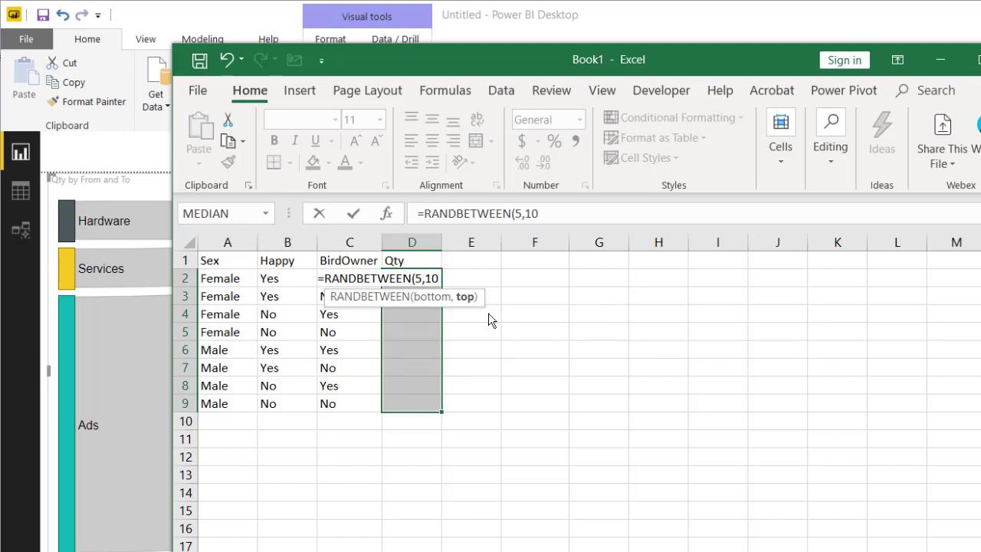
key("ctrl+Return")
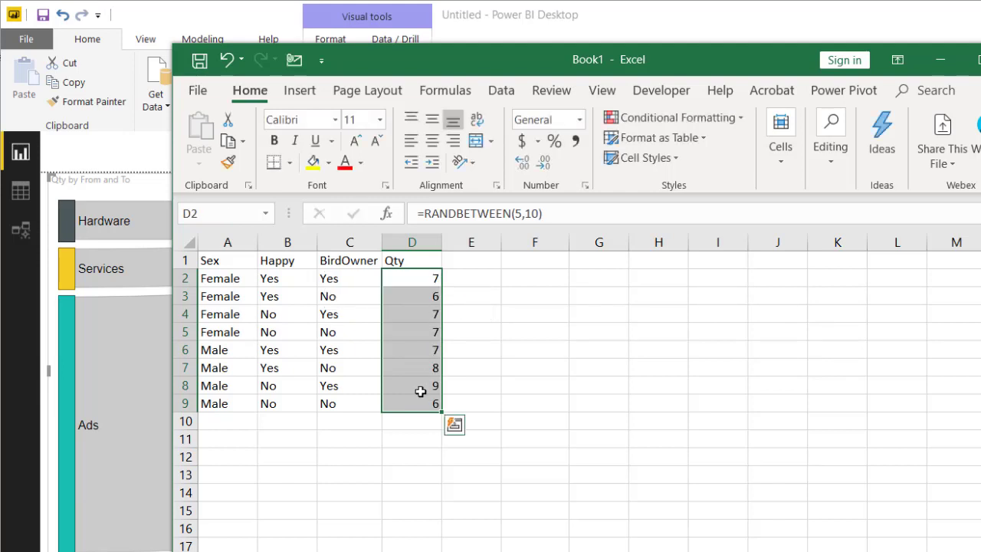
key("ctrl+c")
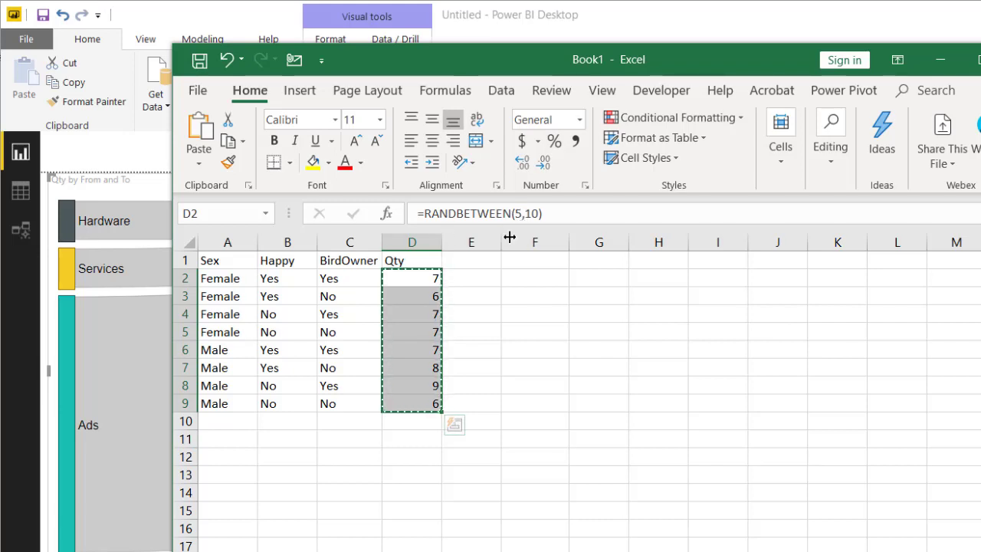
Paste the Qty formulas back over D2:D9 as values with Paste Special
key("alt")
key("e")
key("s")
key("v")
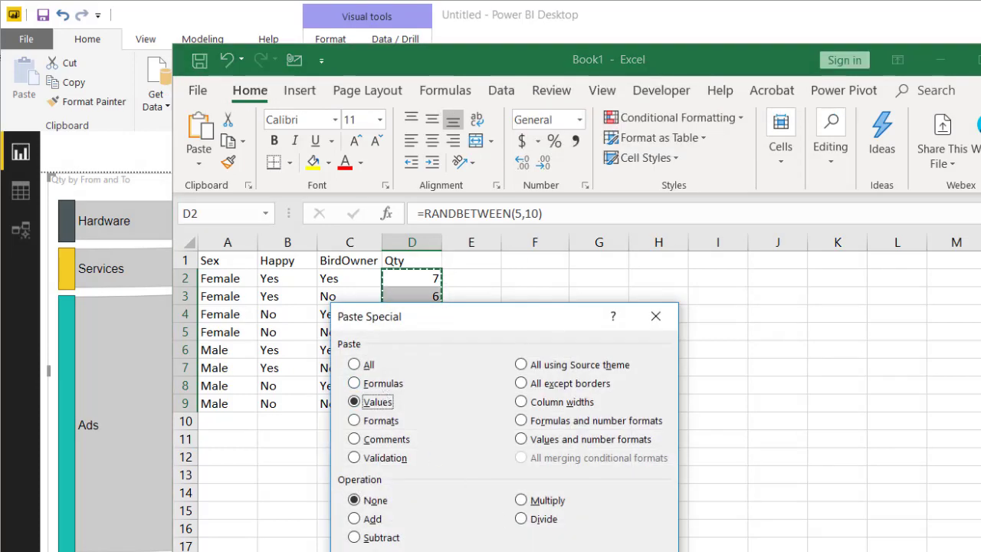
key("Return")
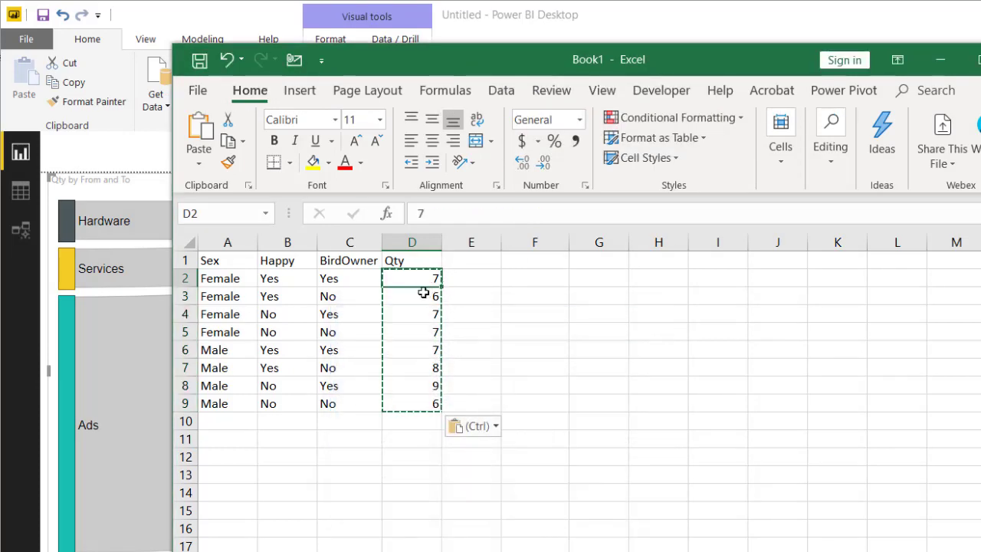
left_click(415, 314)
left_click(416, 351)
key("Escape")
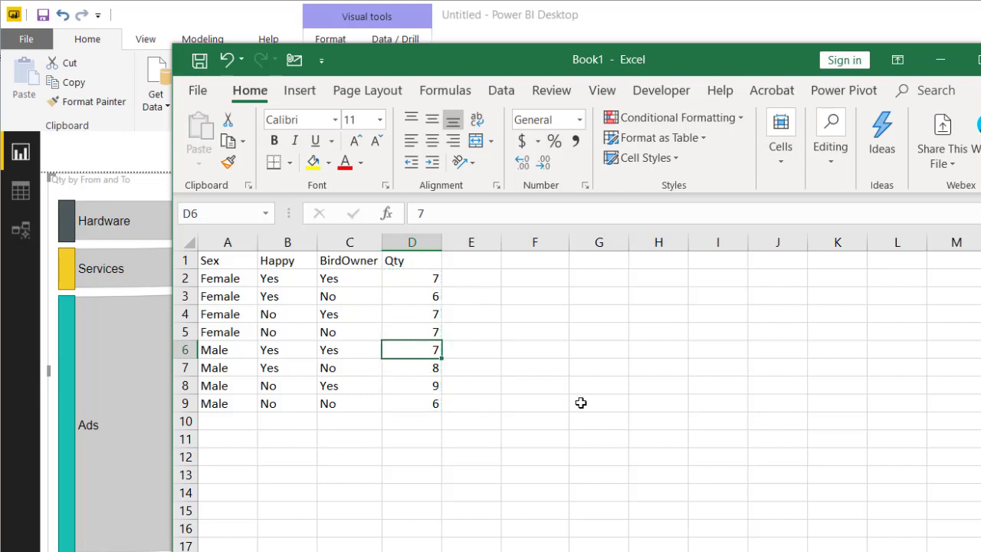
left_click(580, 402)
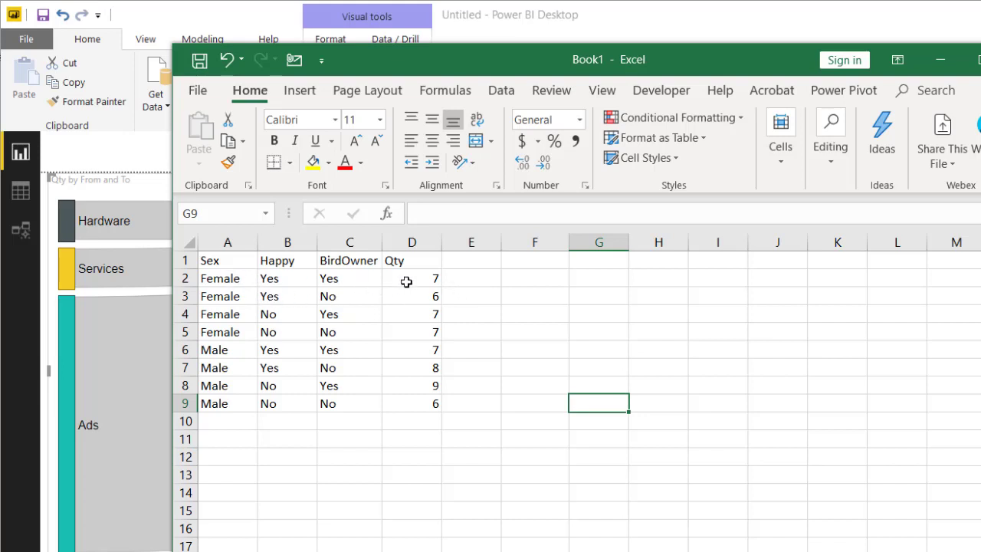
Enter headings From in F1, To in G1 and Qty in H1, fixing a typo in To
left_click(539, 262)
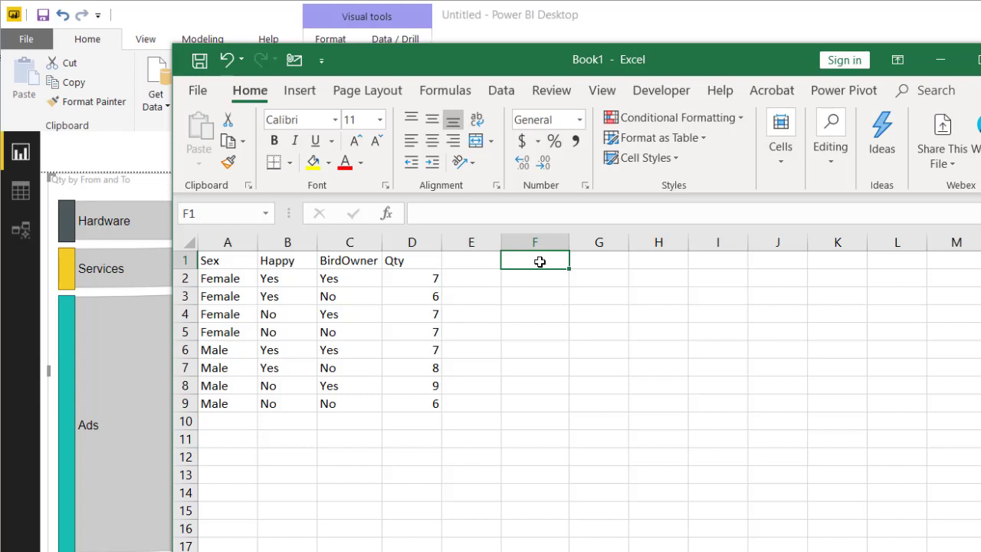
type("From")
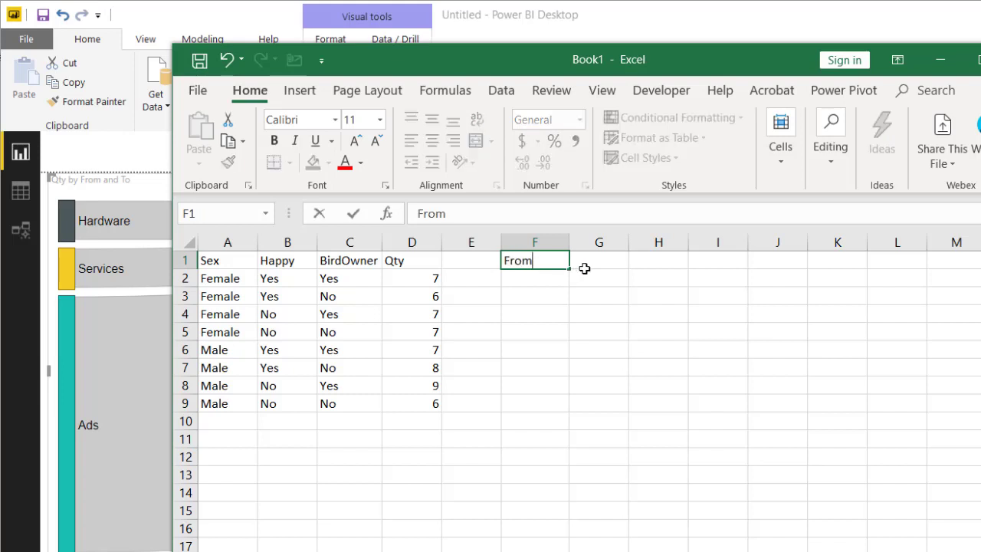
left_click(582, 265)
type("To")
key("Return")
left_click(584, 265)
left_click(445, 213)
key("BackSpace")
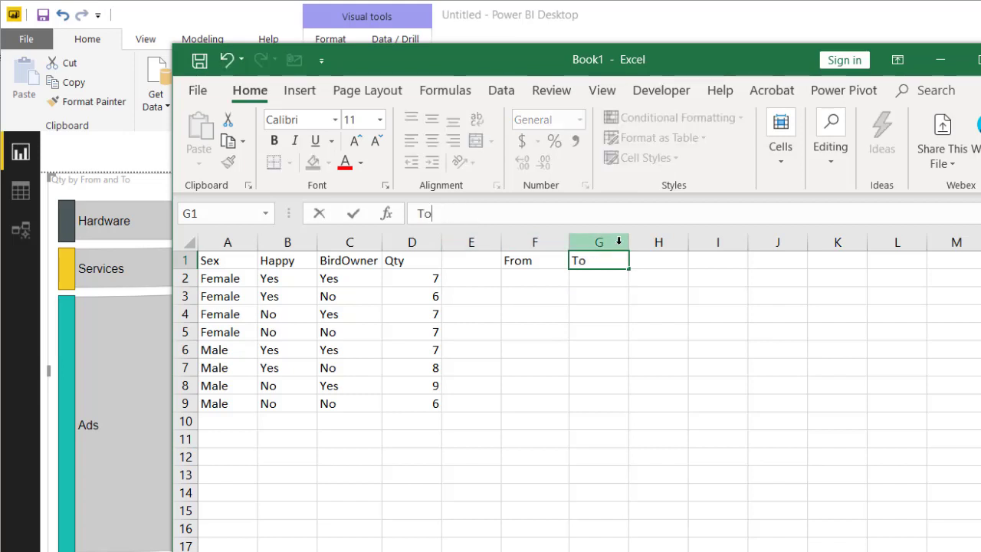
left_click(655, 258)
type("Qty")
key("Return")
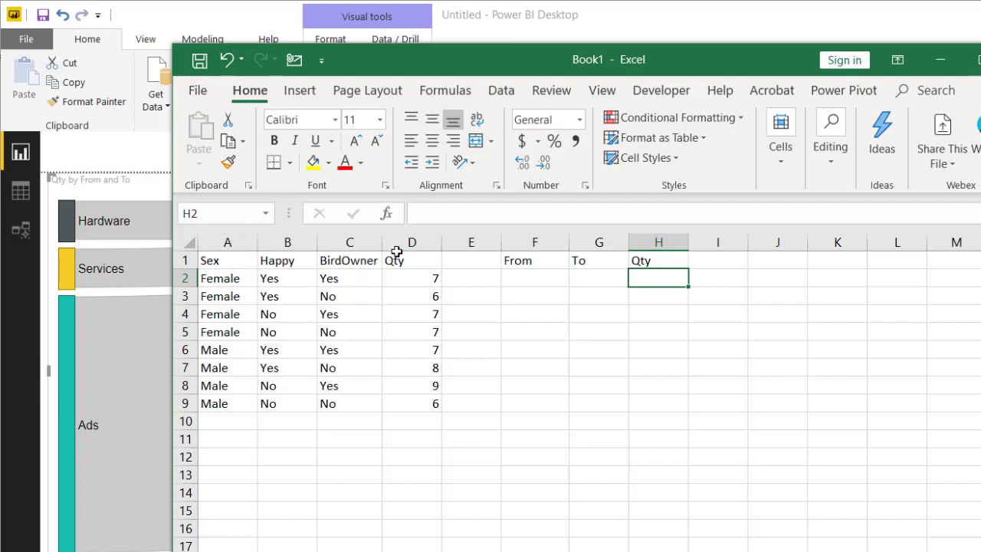
Add the flow Female → Happy with quantity 13, summed from the happy female rows
left_click(527, 279)
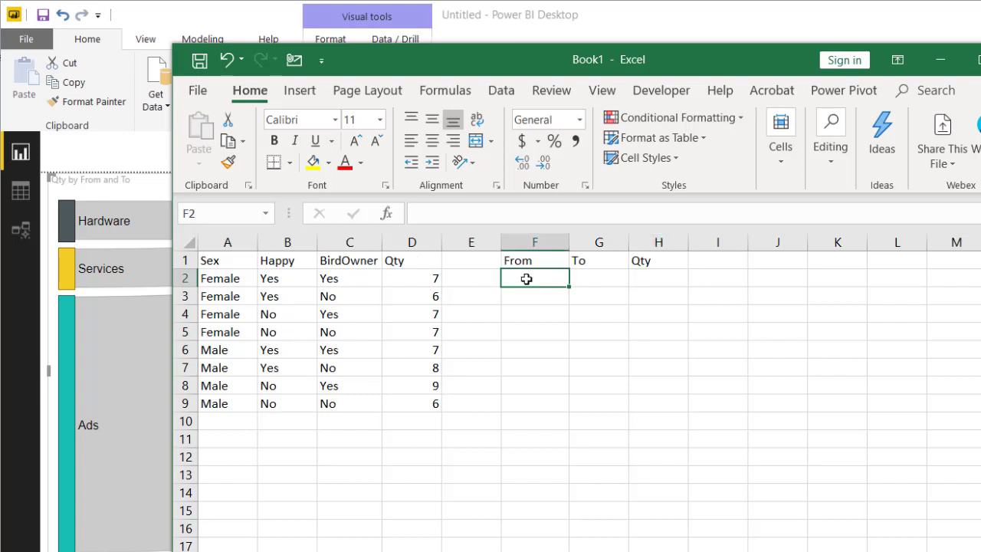
type("Femal")
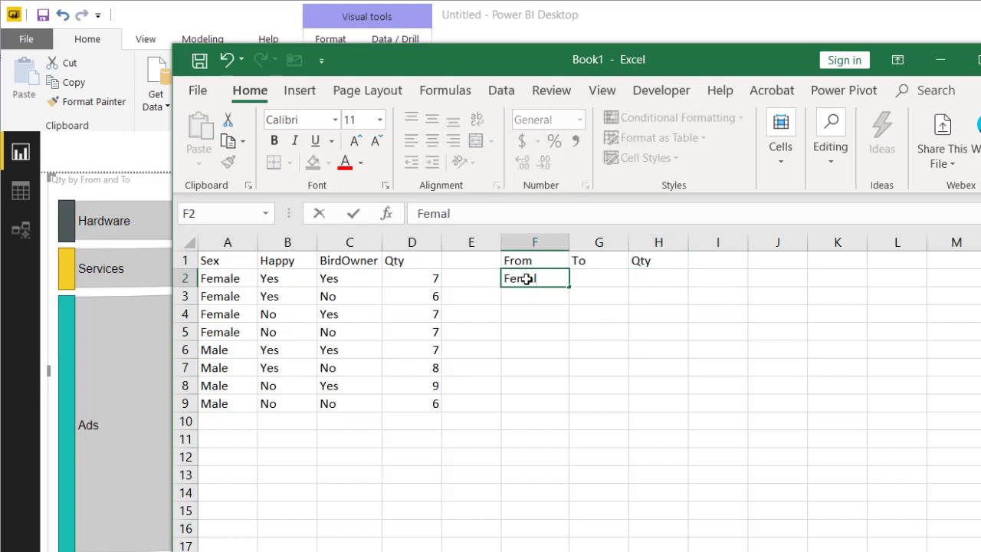
type("e")
left_click(596, 271)
type("h")
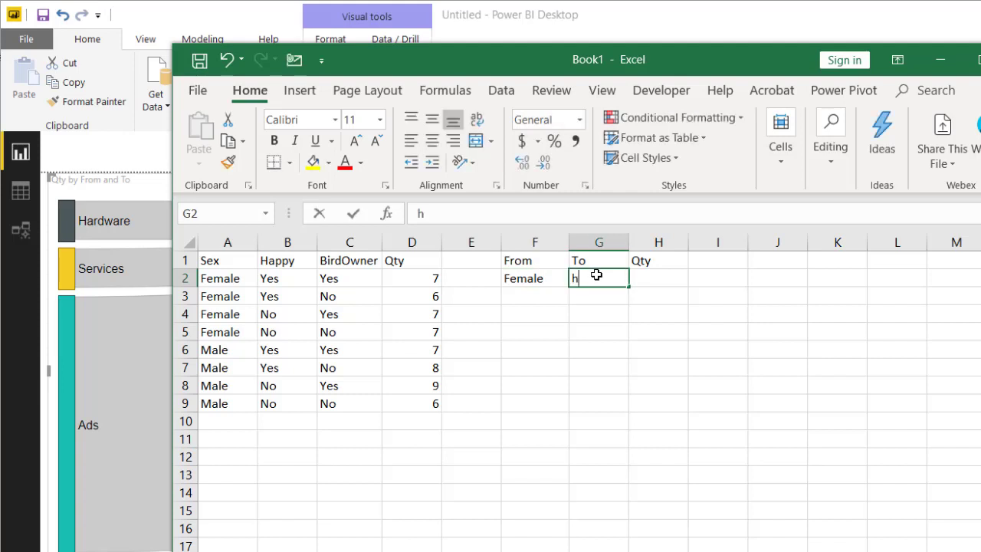
type("ap")
key("BackSpace")
key("BackSpace")
key("BackSpace")
type("Happy")
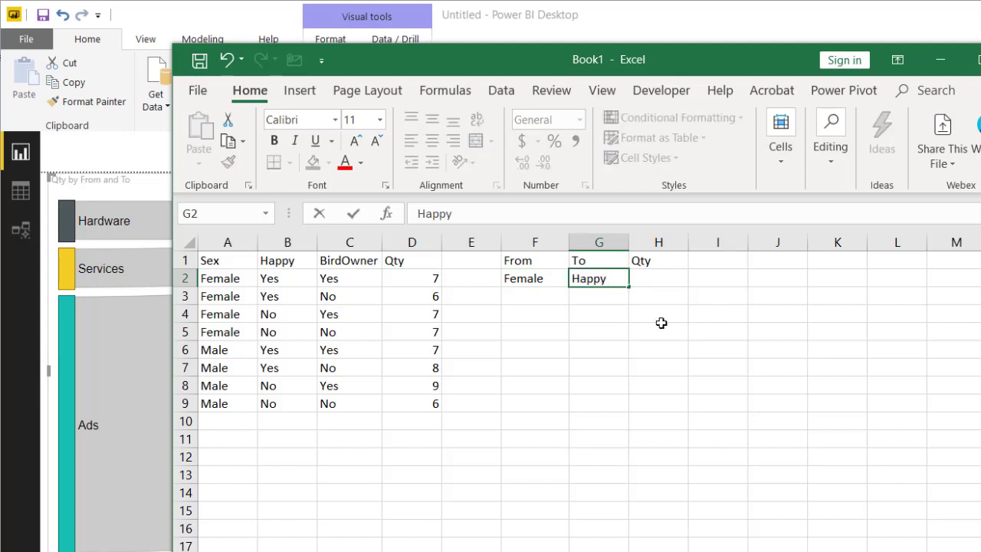
left_click(659, 324)
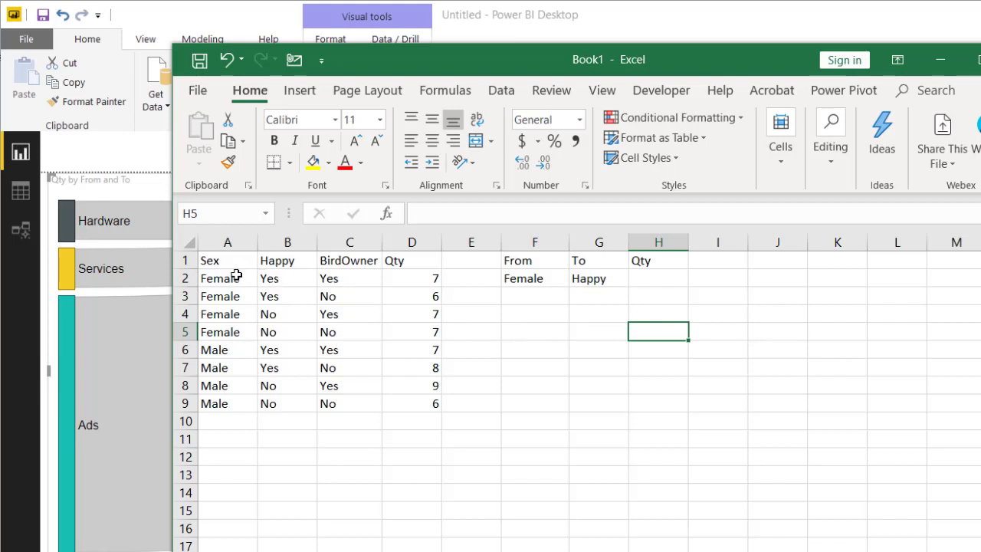
left_click_drag(234, 278, 269, 278)
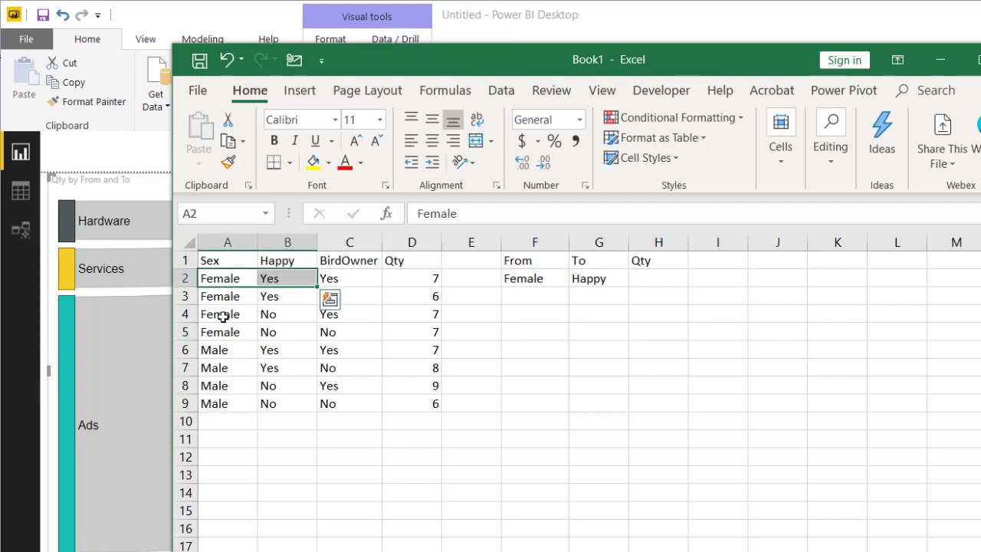
left_click_drag(219, 298, 311, 296)
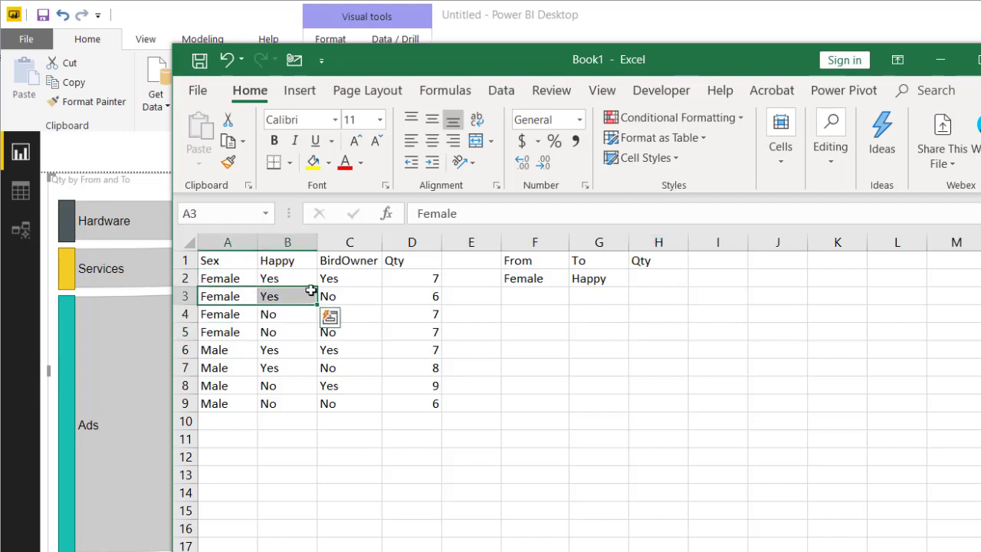
left_click(422, 273)
left_click_drag(421, 273, 422, 293)
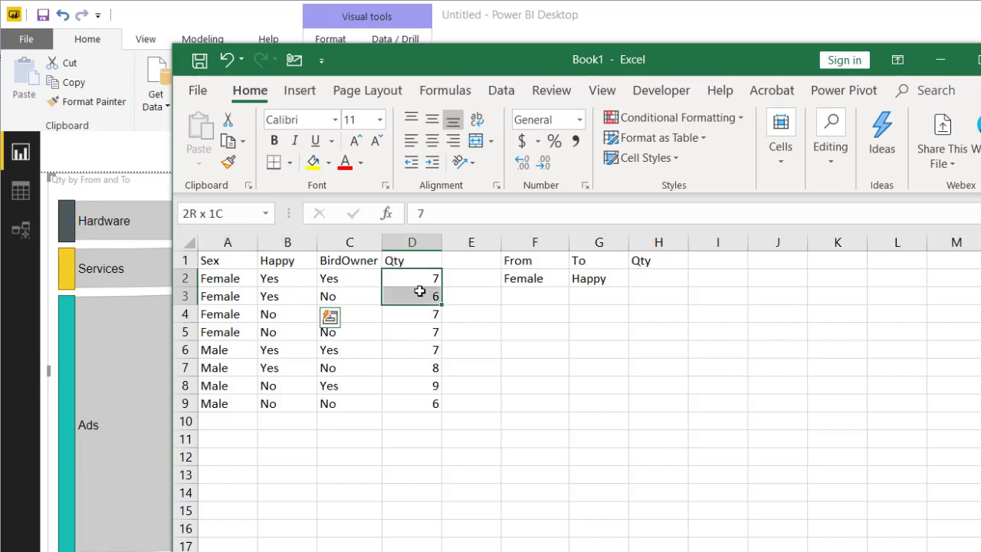
left_click(659, 274)
type("13")
key("Return")
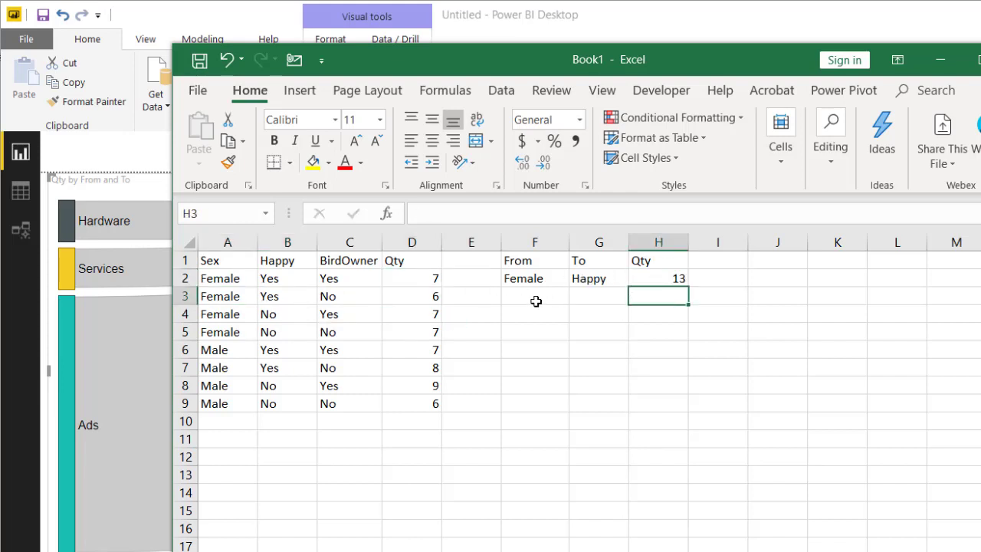
Add the flow Female → Not Happy with quantity 14 after summing the unhappy female rows
left_click(533, 300)
type("Female")
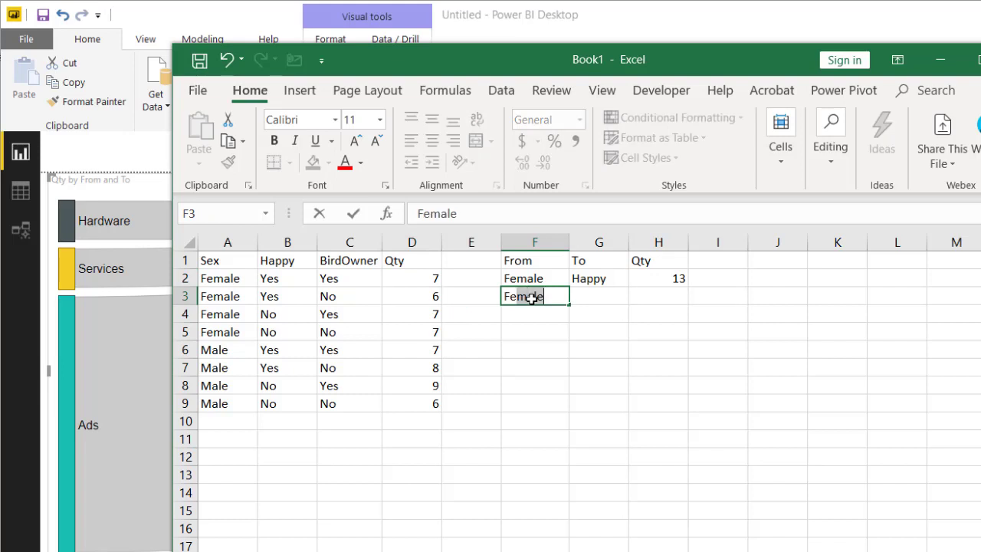
key("Tab")
type("Not")
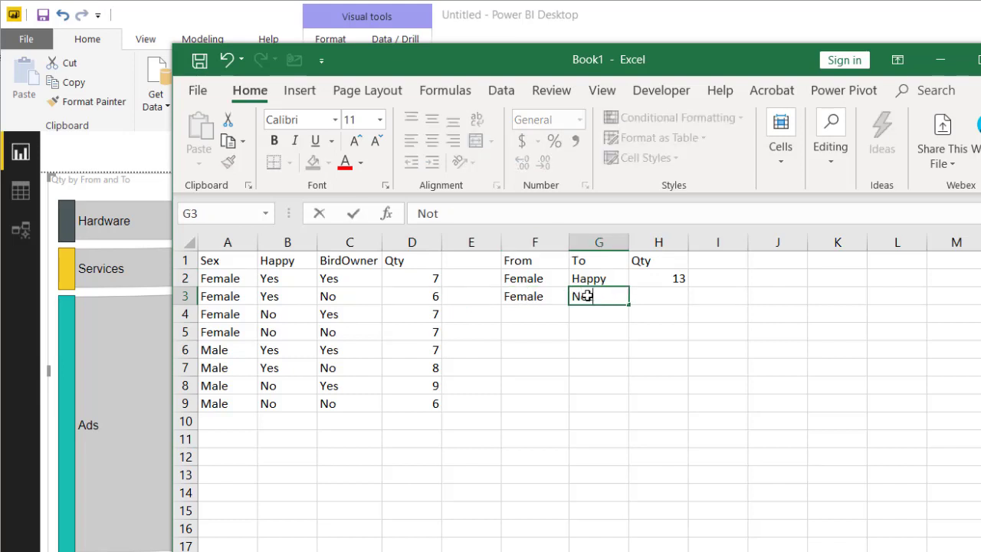
type(" Happy")
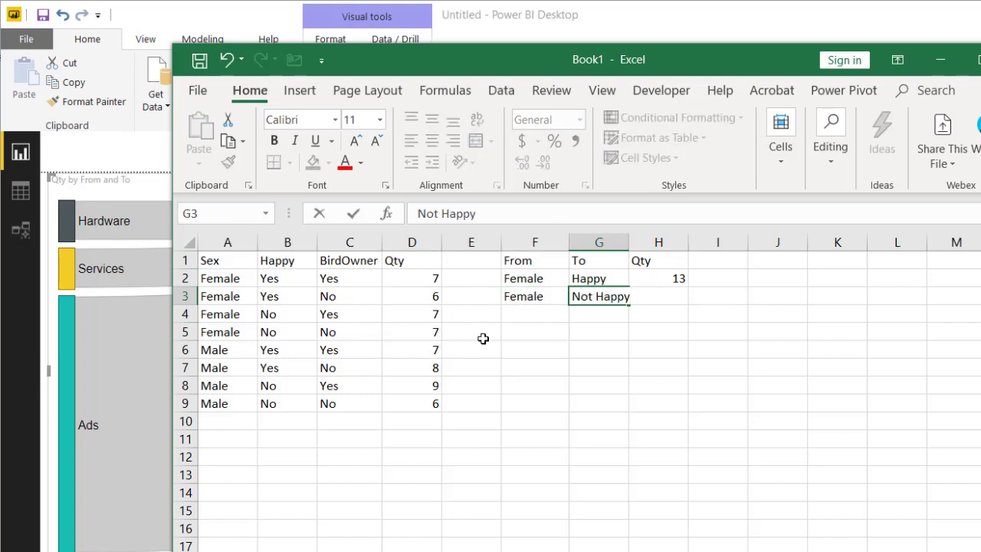
left_click(574, 386)
left_click(230, 315)
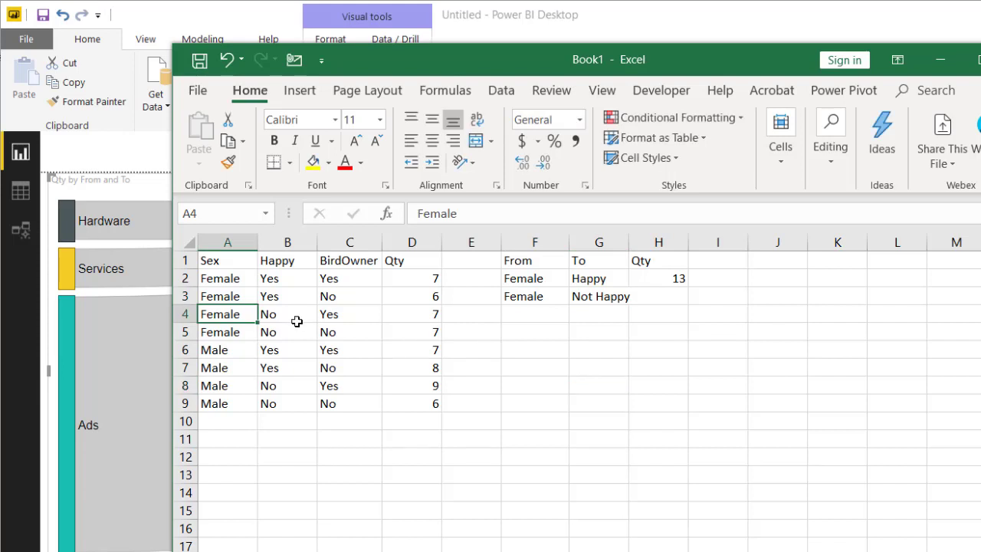
left_click(234, 334)
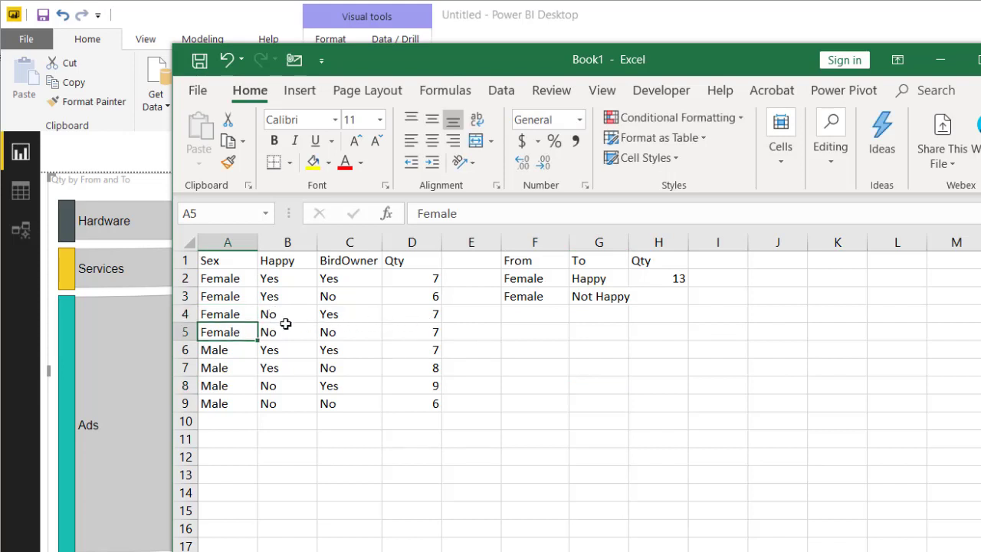
left_click_drag(284, 319, 287, 332)
left_click_drag(418, 316, 420, 330)
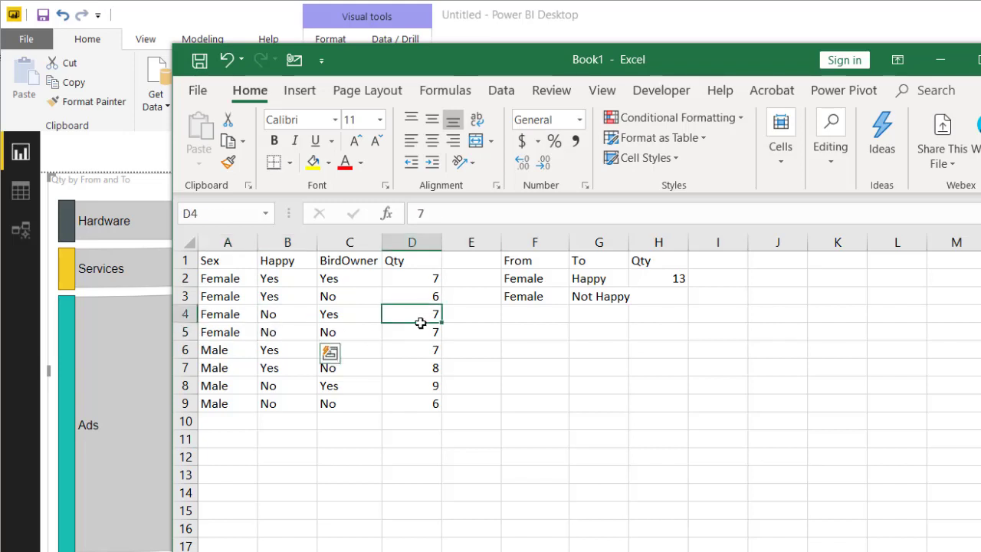
left_click(672, 291)
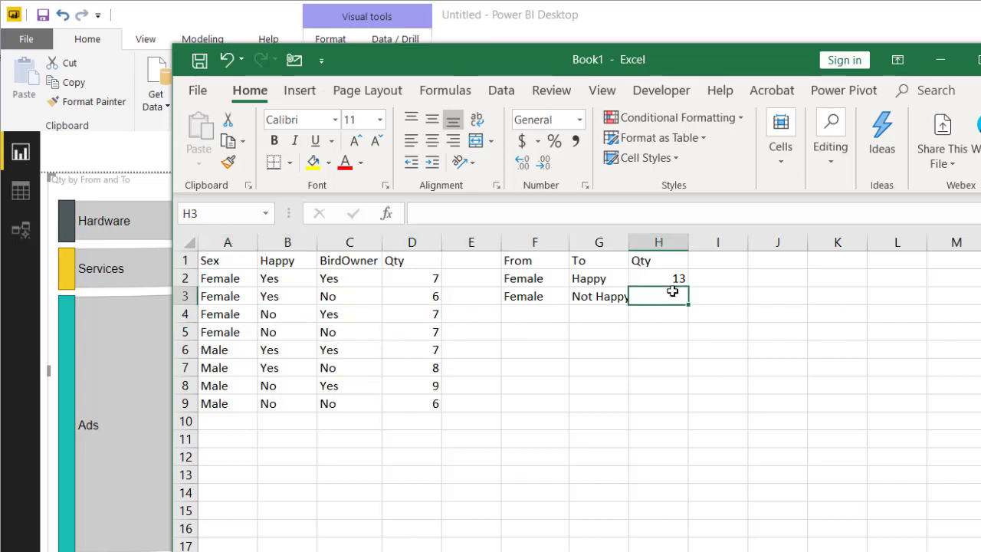
type("14")
key("Return")
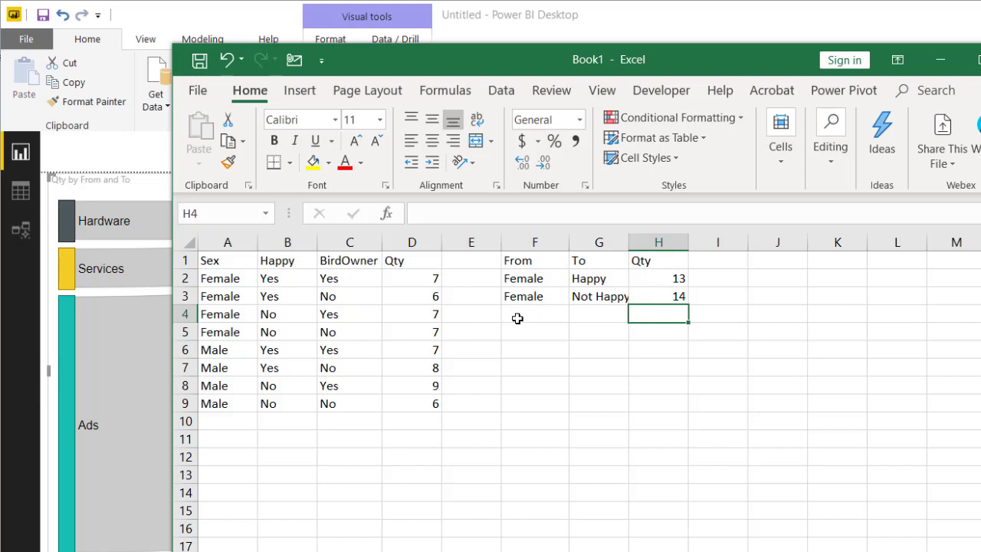
Duplicate the two Female flow rows below and relabel their From cells as Male
left_click(521, 313)
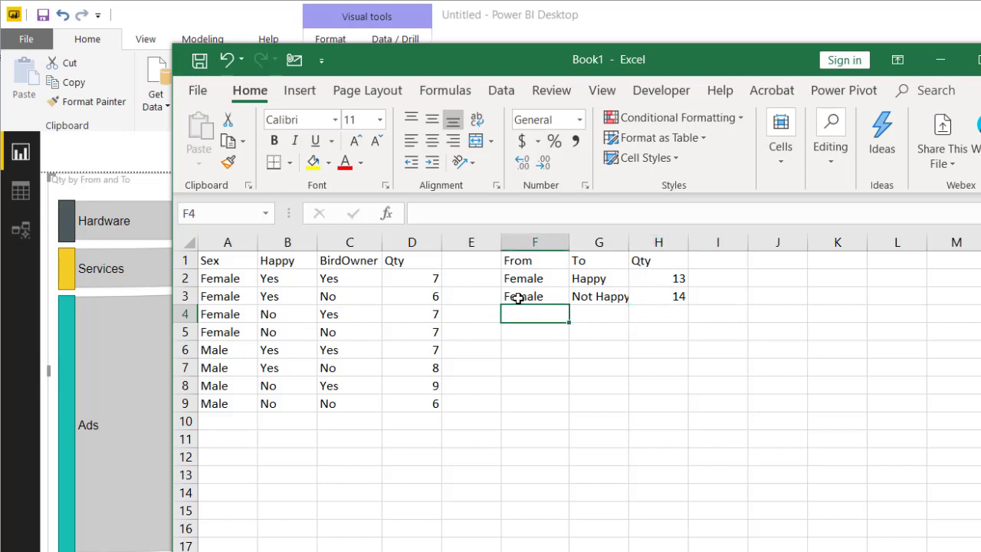
left_click_drag(541, 281, 575, 290)
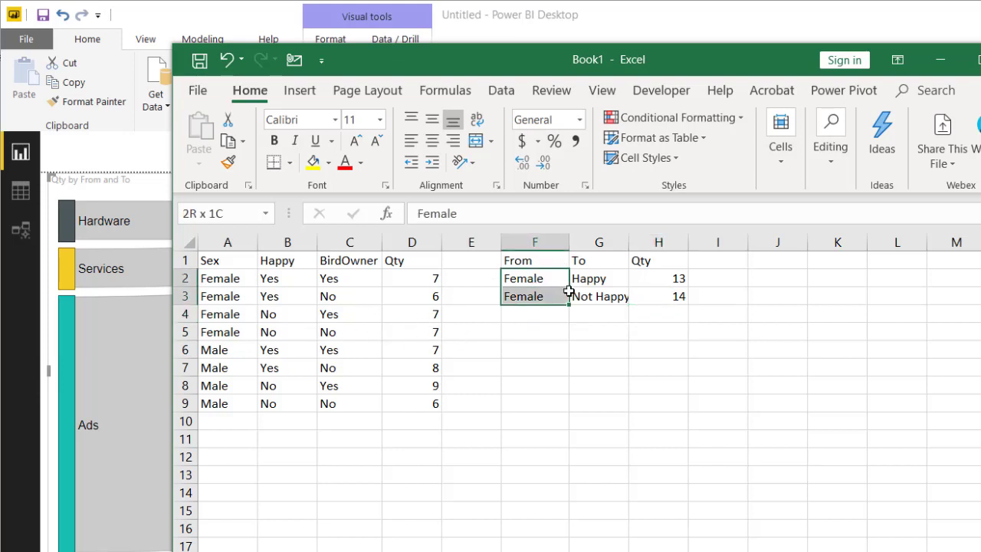
key("ctrl+c")
left_click(539, 315)
key("ctrl+v")
left_click_drag(541, 315, 540, 329)
type("M")
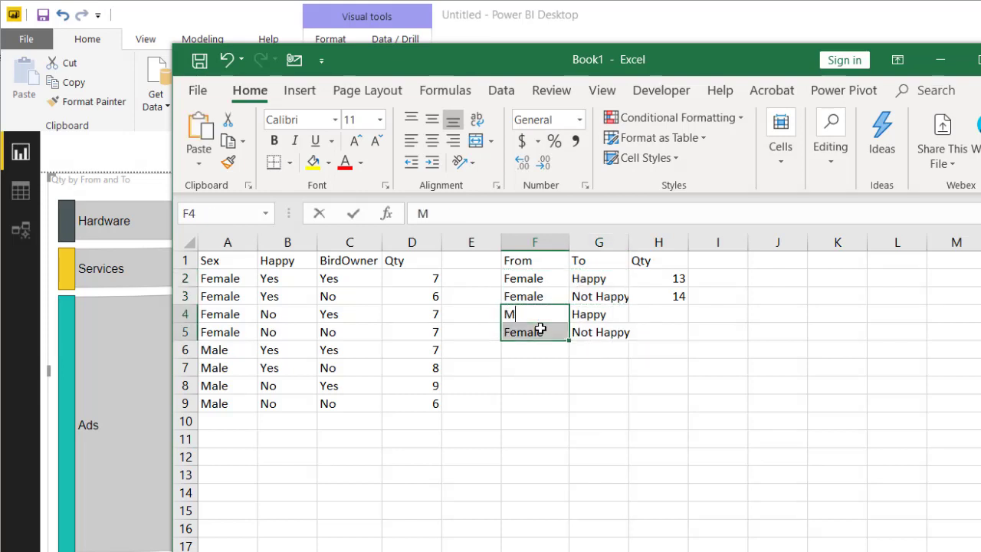
key("ctrl+Return")
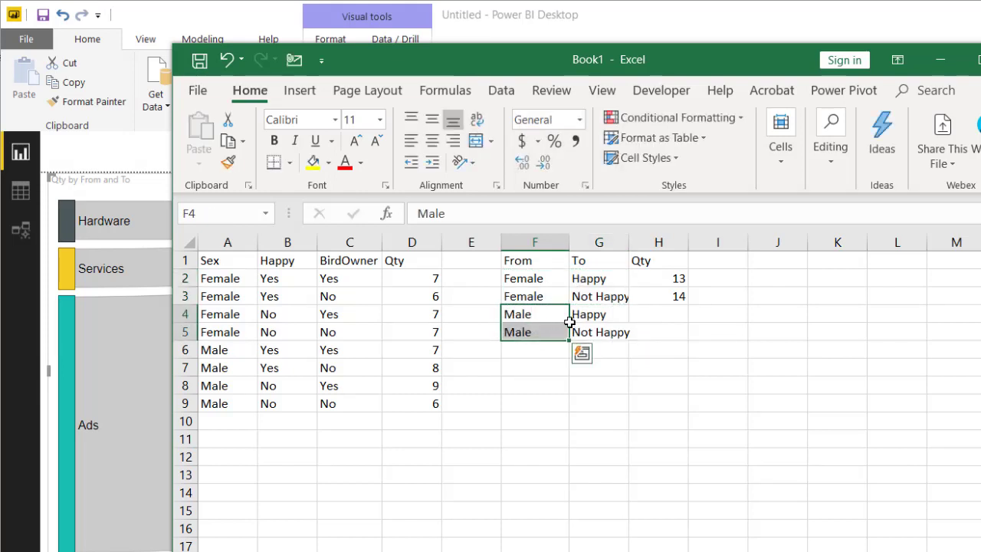
Sum the male source quantities and enter 15 for Male→Happy and Male→Not Happy
left_click_drag(274, 350, 277, 366)
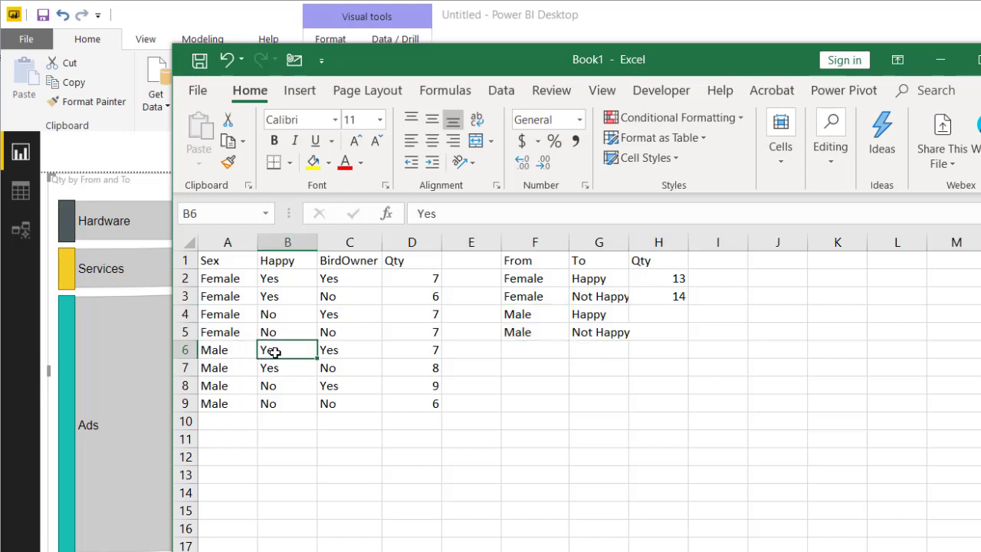
left_click(417, 355)
left_click_drag(417, 355, 416, 366)
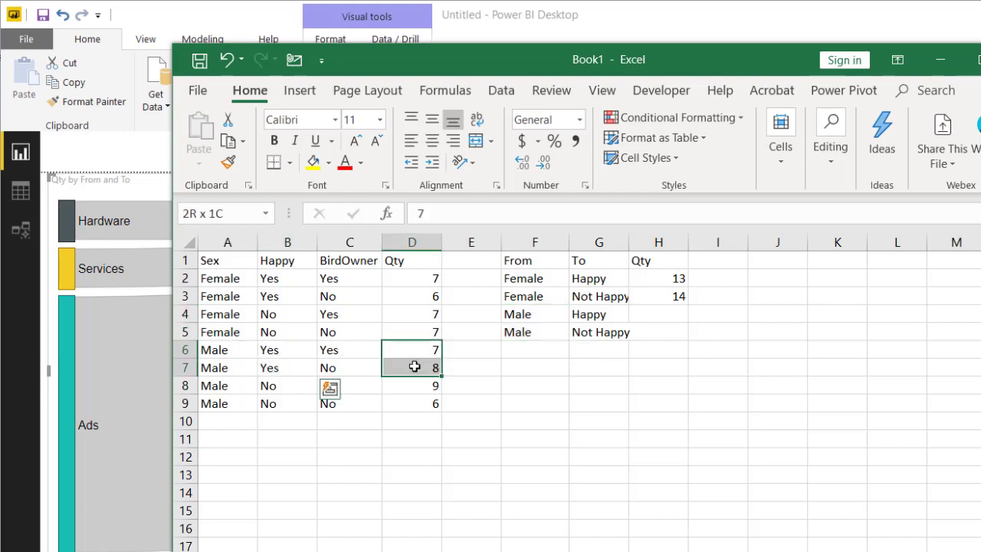
left_click(672, 317)
type("1")
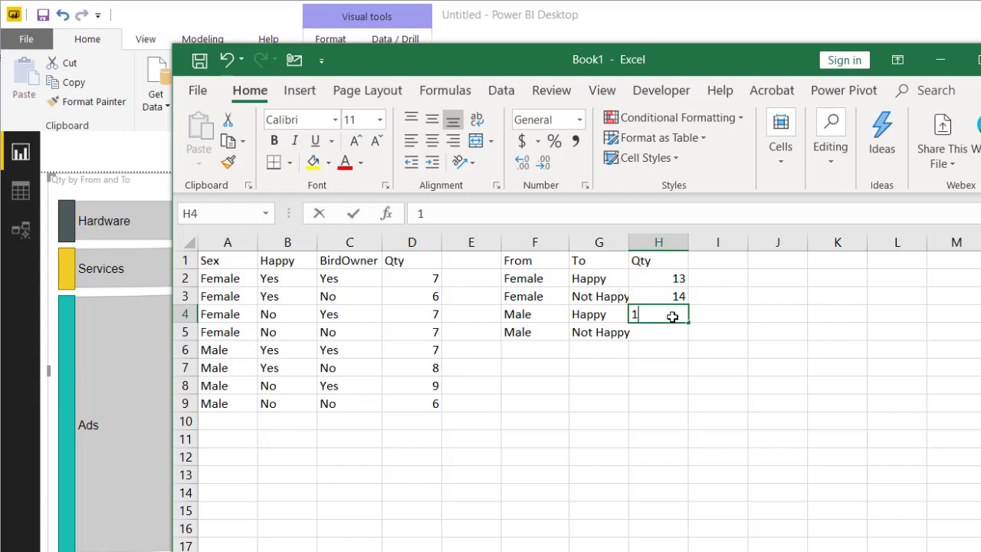
type("5")
key("Return")
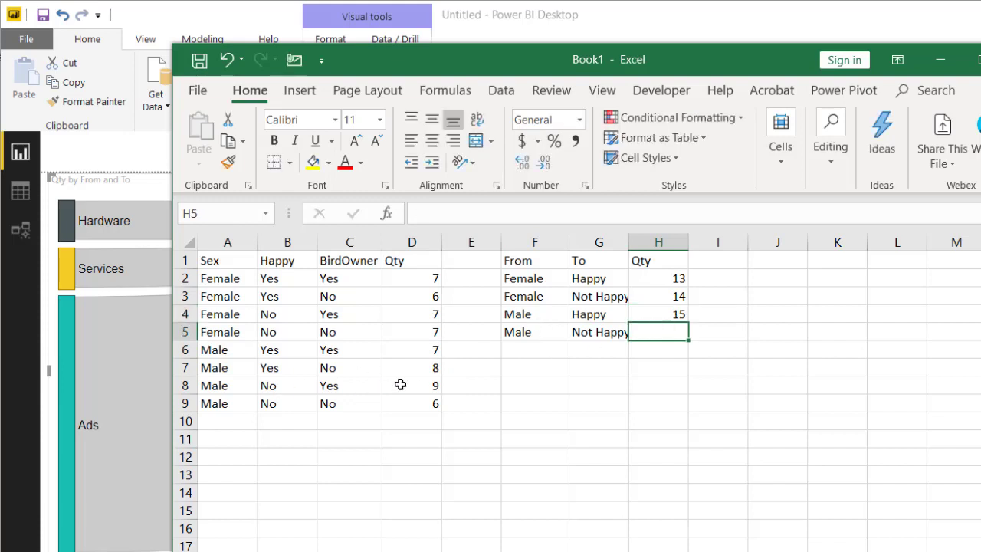
left_click_drag(403, 384, 407, 400)
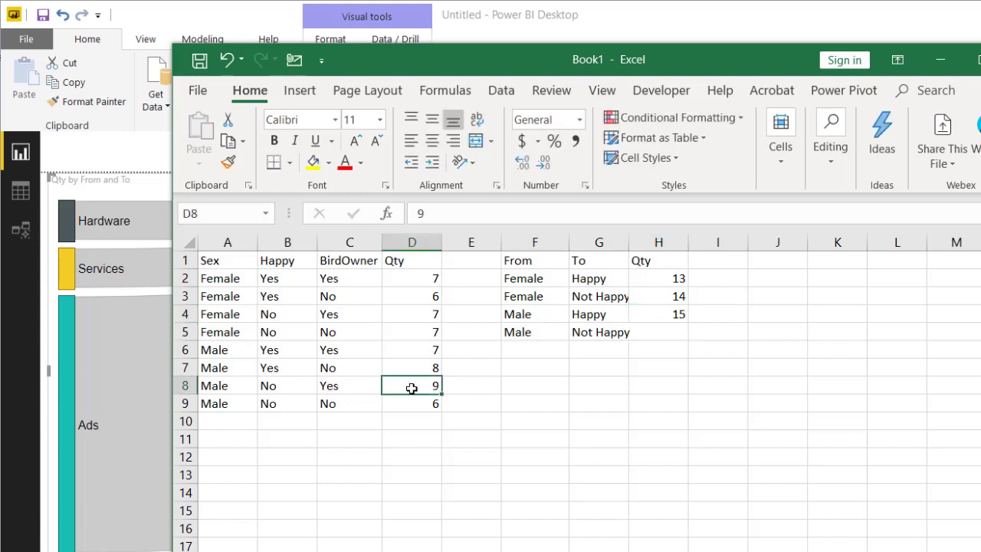
left_click(657, 329)
type("15")
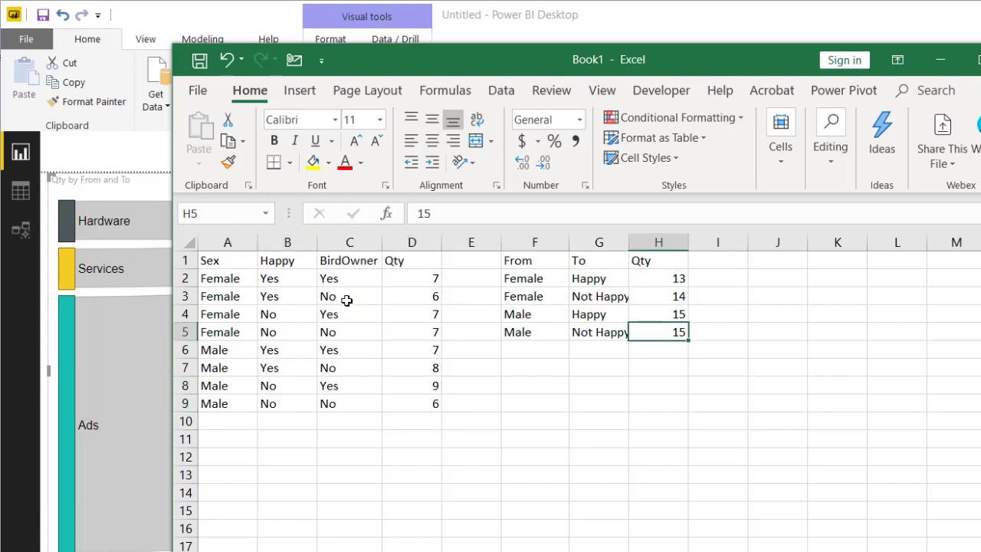
Add Happy→Bird Owner and Happy→Not Bird Owner rows and widen the To column
left_click(549, 351)
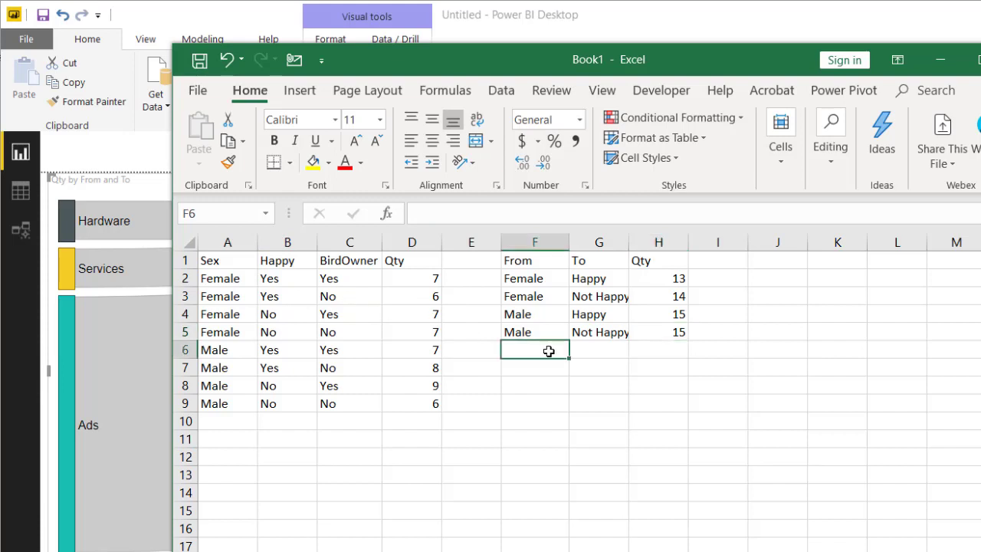
type("Happy")
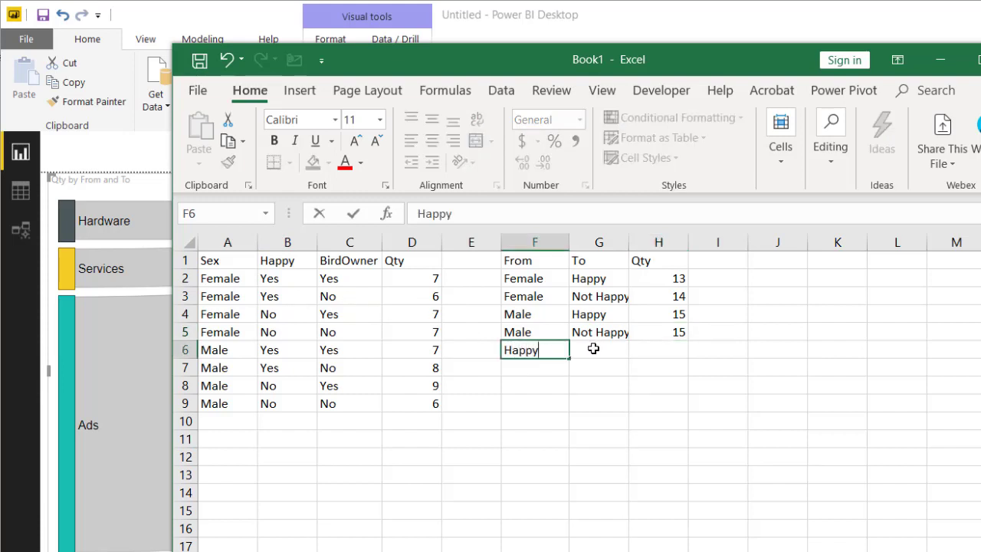
left_click(593, 349)
type("Bird")
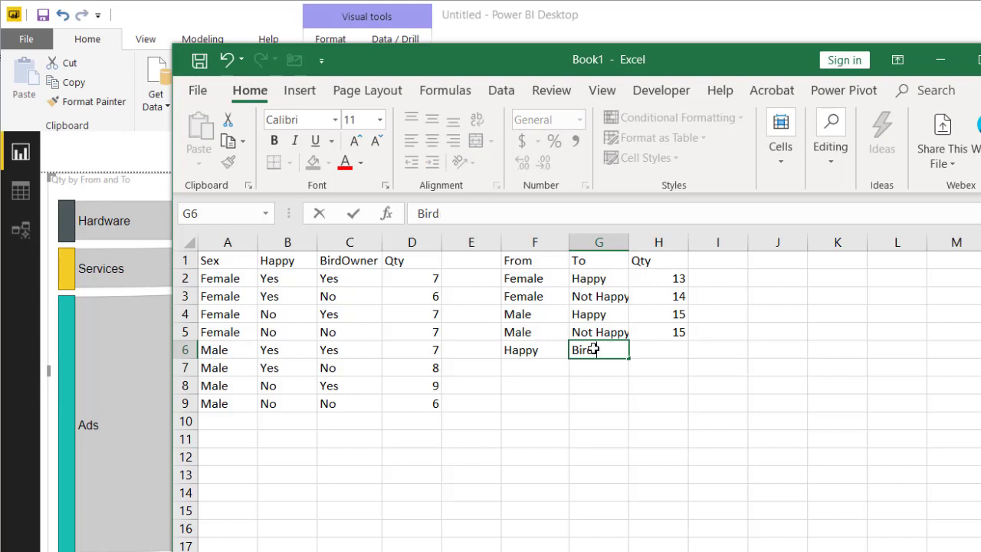
type("ow OP")
type("wner")
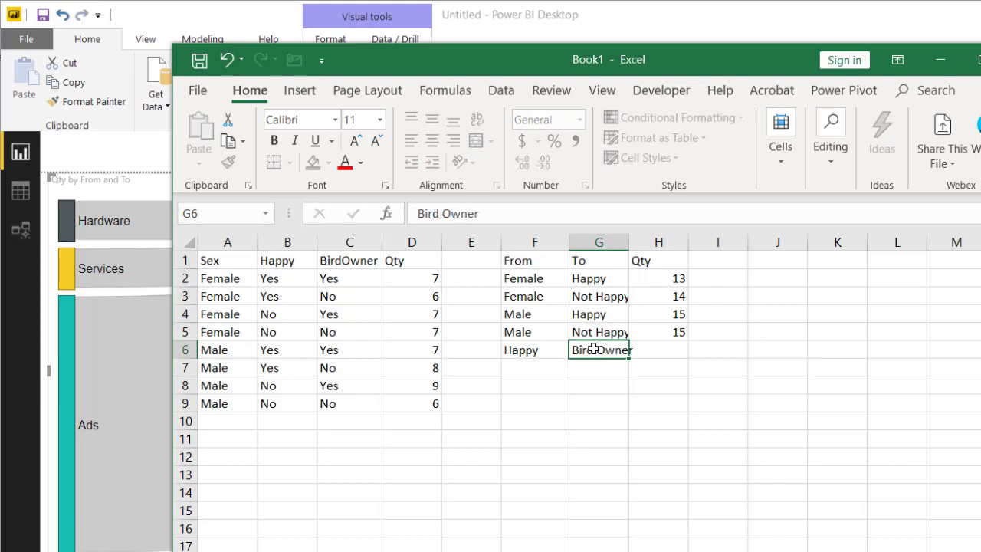
key("Return")
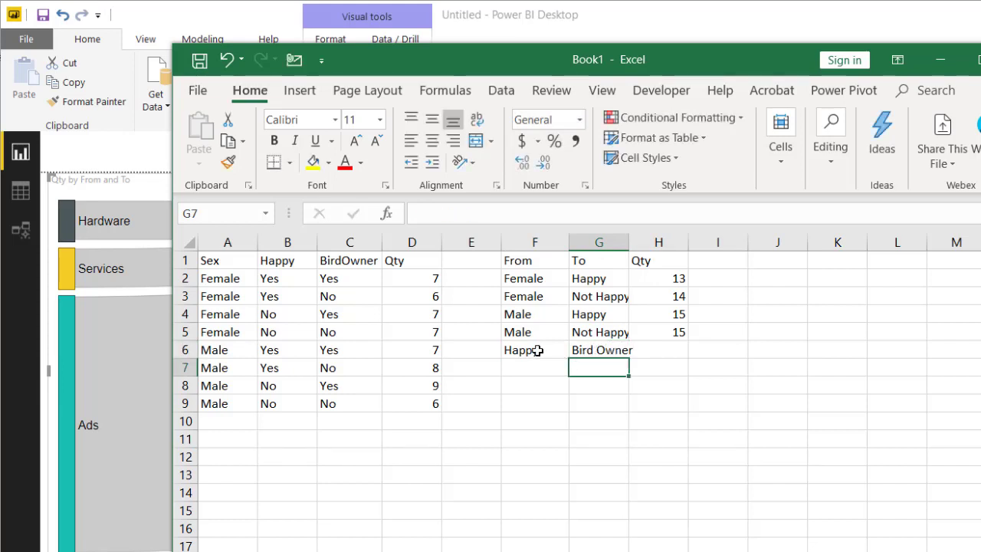
left_click(523, 367)
left_click_drag(523, 350, 525, 365)
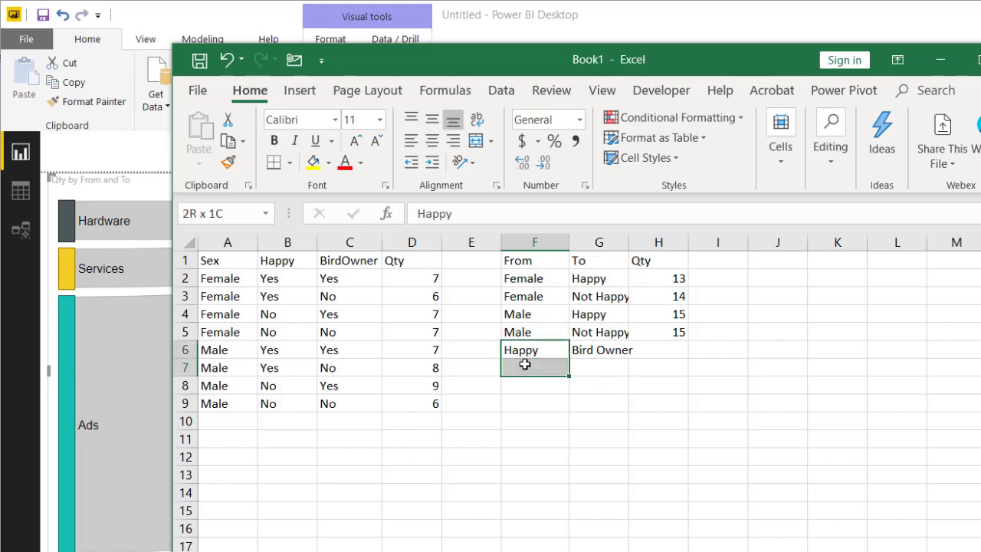
key("ctrl+d")
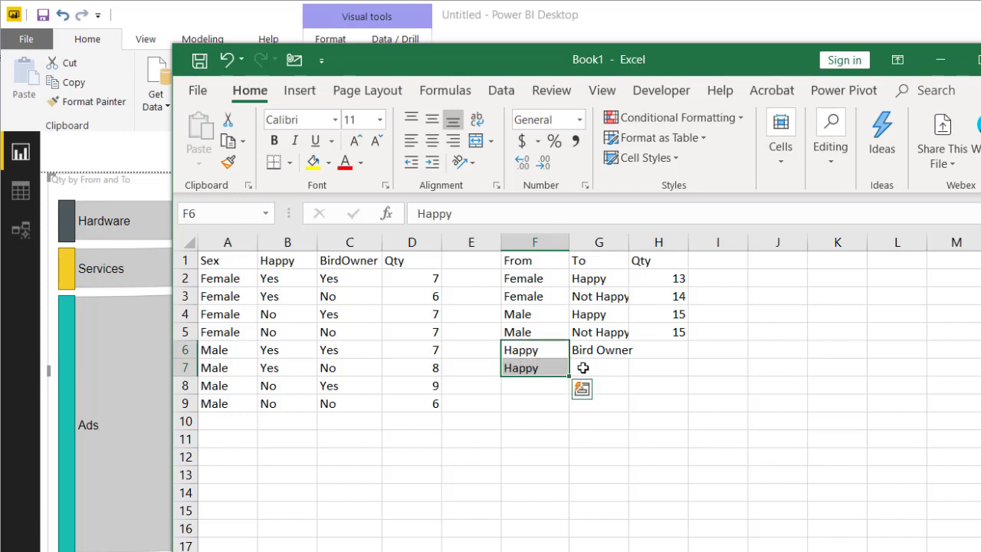
left_click(583, 368)
type("N")
type("Bir")
type("Owener")
key("BackSpace")
key("BackSpace")
type("ner")
key("Return")
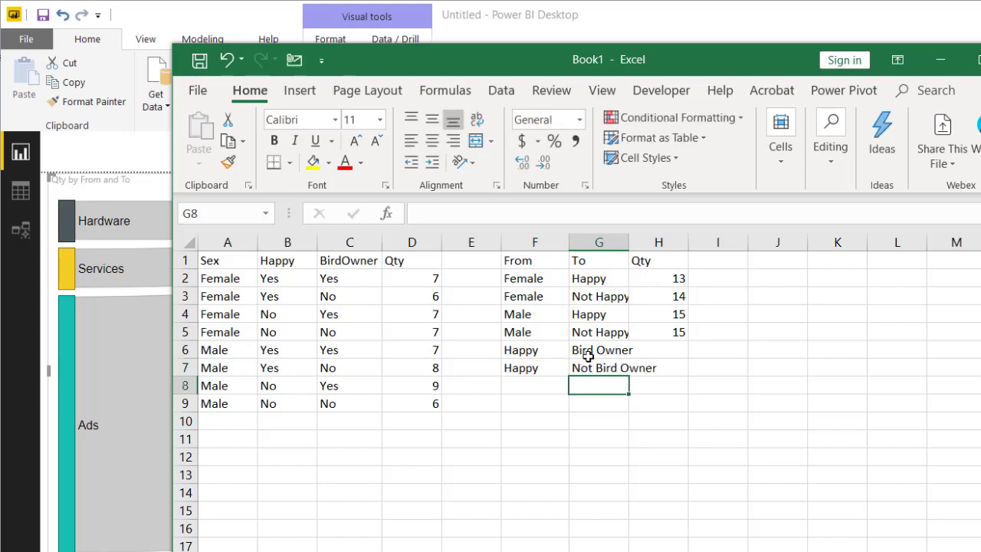
double_click(629, 239)
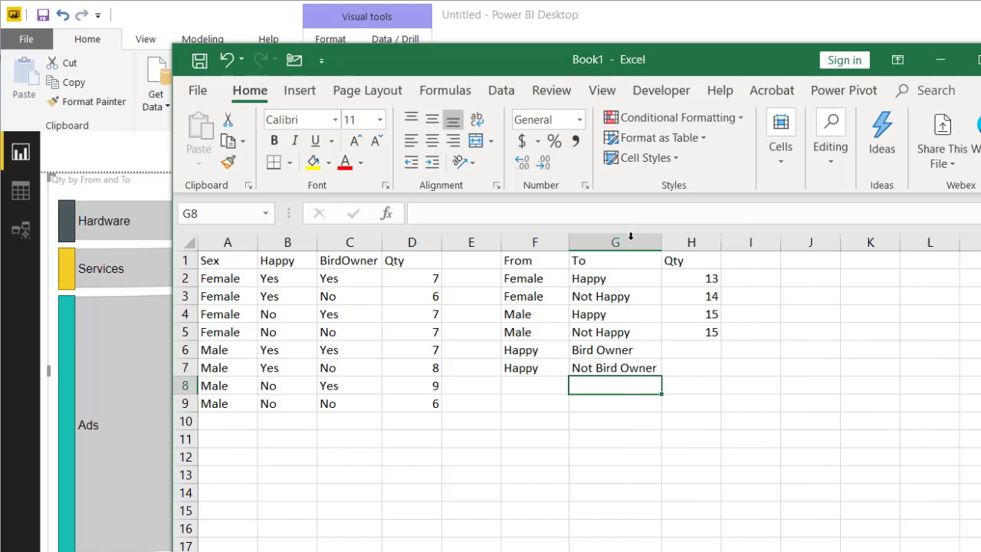
Check the happy bird-owner source records and enter 14 for Happy→Bird Owner
left_click(539, 349)
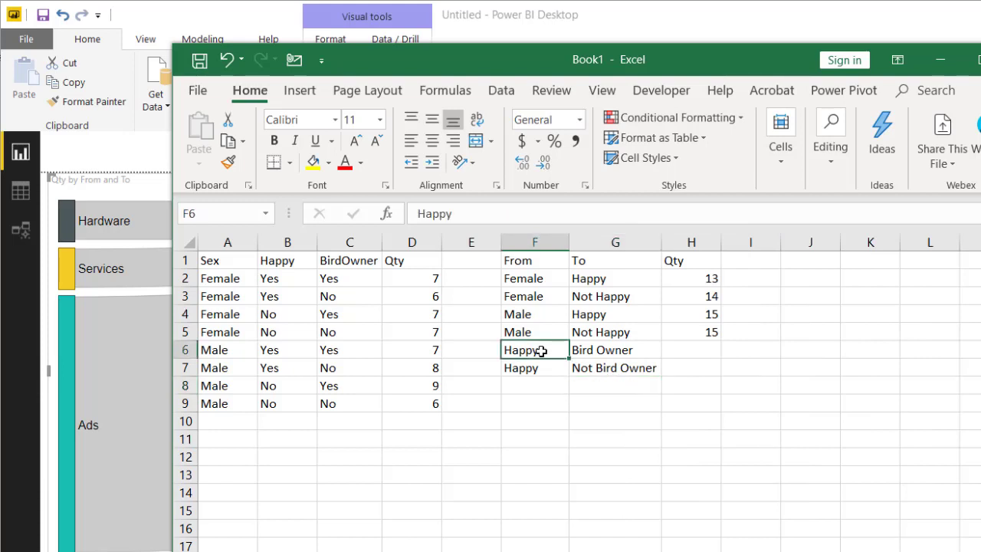
left_click(284, 279)
left_click(405, 276)
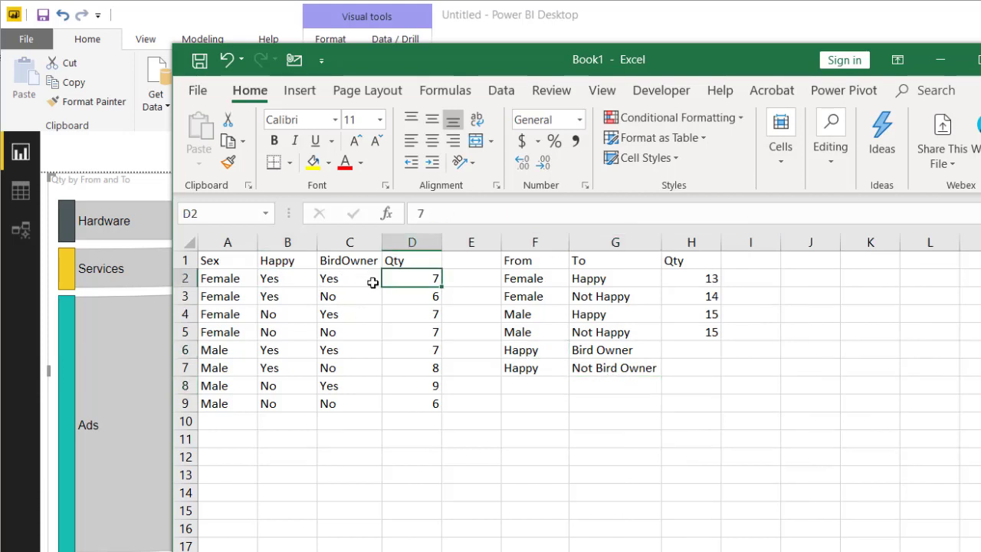
left_click(285, 349)
left_click(352, 350)
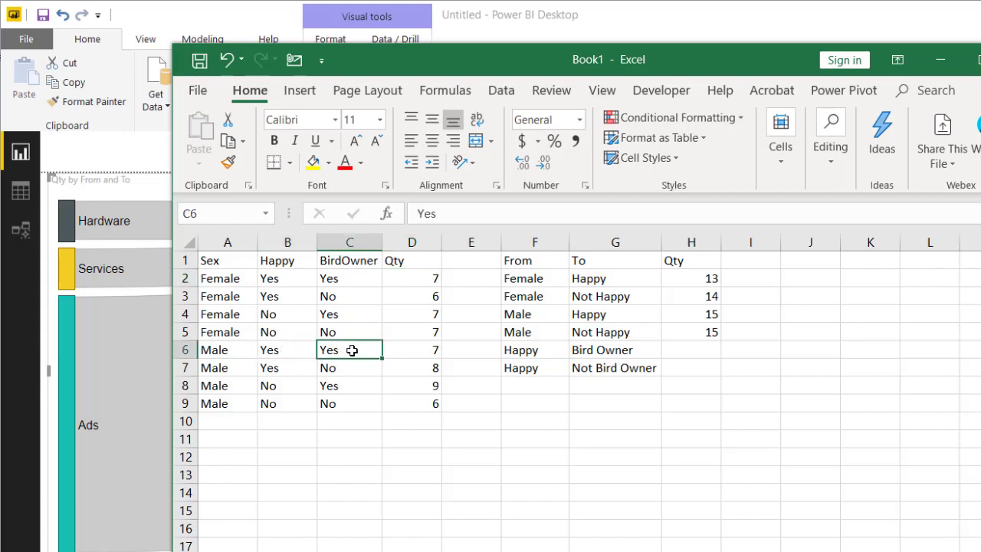
left_click(414, 282)
left_click(410, 349)
left_click(709, 361)
left_click(710, 350)
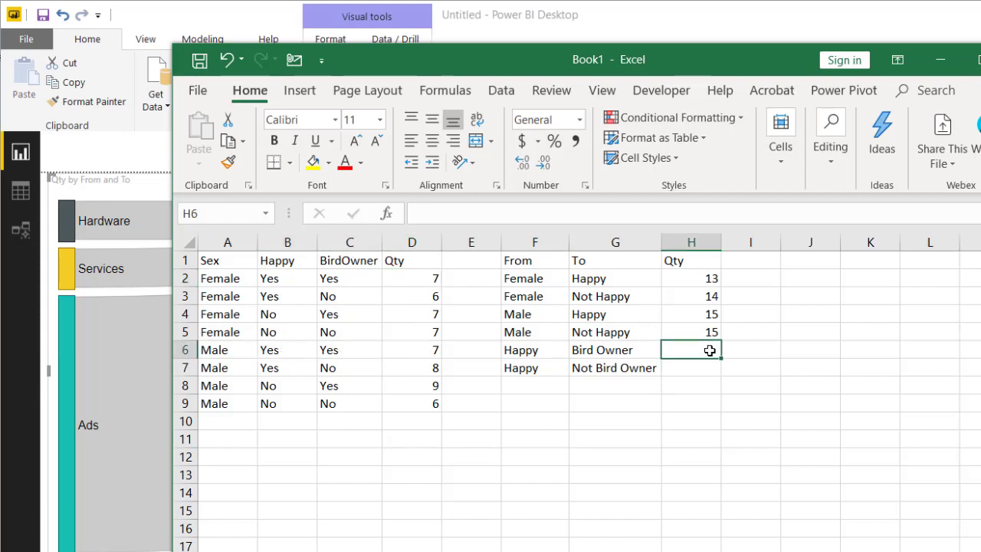
type("14")
key("Return")
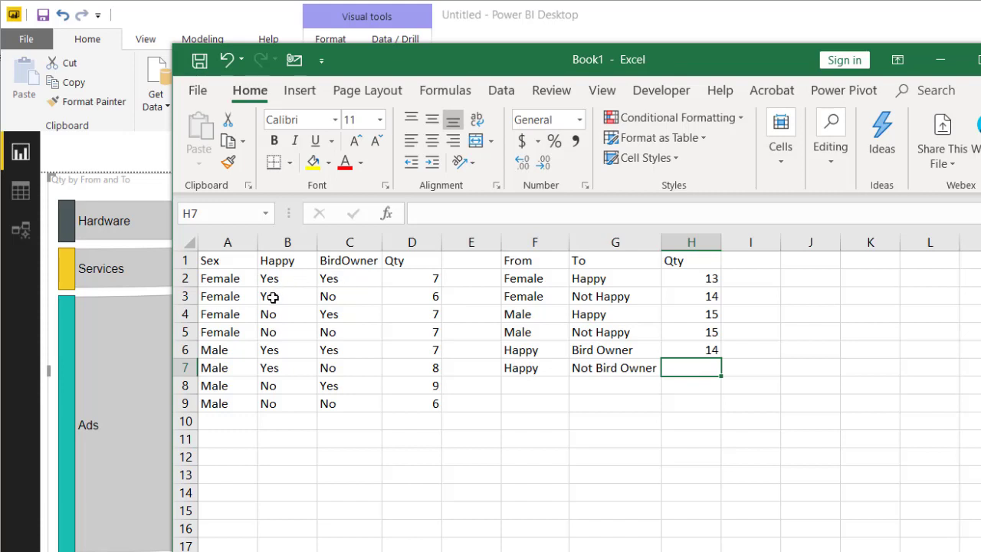
Review the happy non-bird-owner records before filling the Happy→Not Bird Owner quantity
left_click_drag(273, 296, 396, 294)
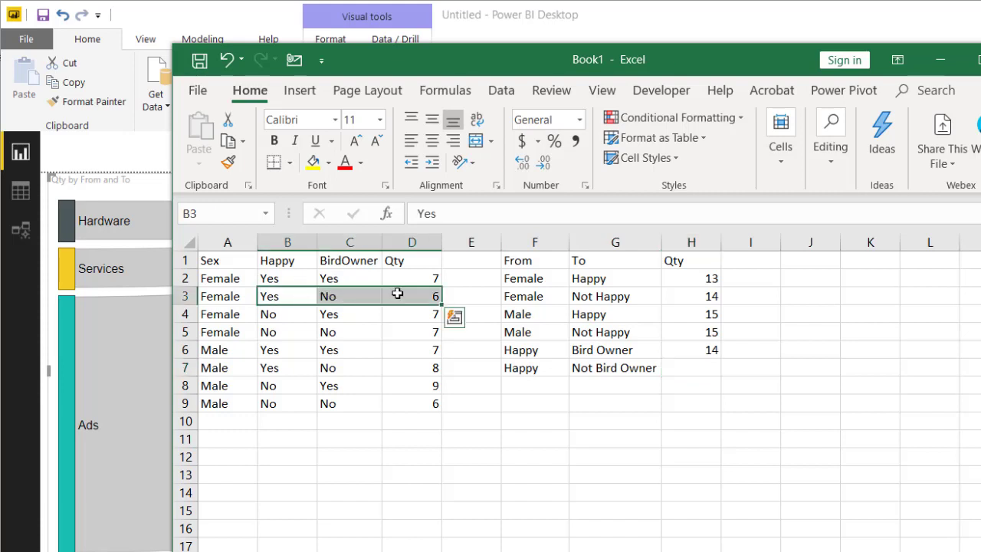
left_click_drag(274, 369, 397, 364)
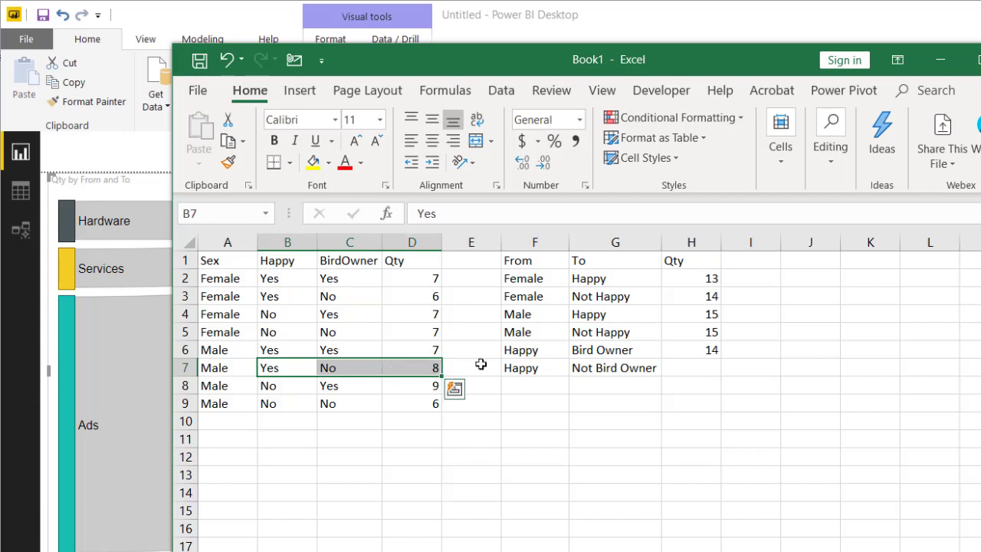
left_click(691, 368)
type("14")
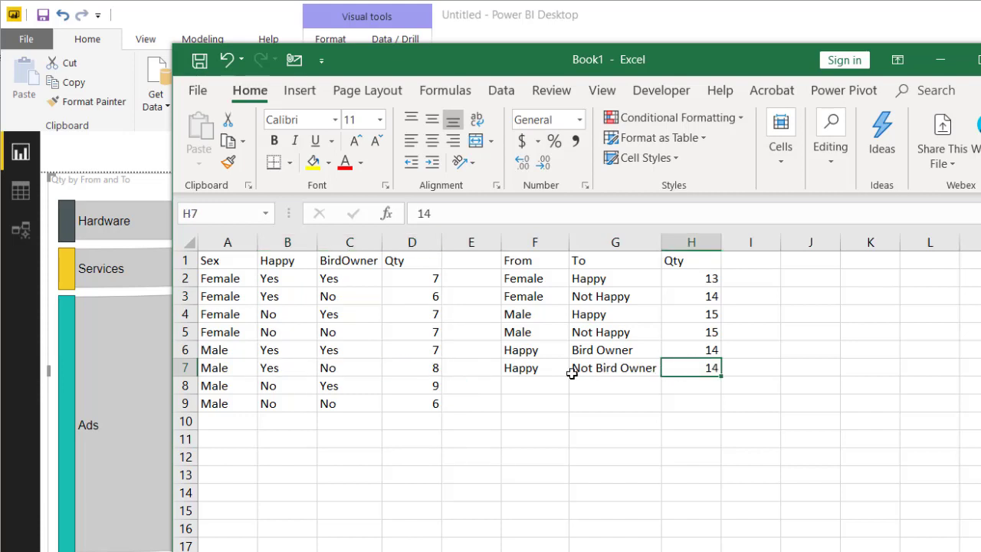
Add two rows in F8:F9 with Bird Owner and Not Bird Owner pasted into G8:G9
left_click(529, 379)
type("No T")
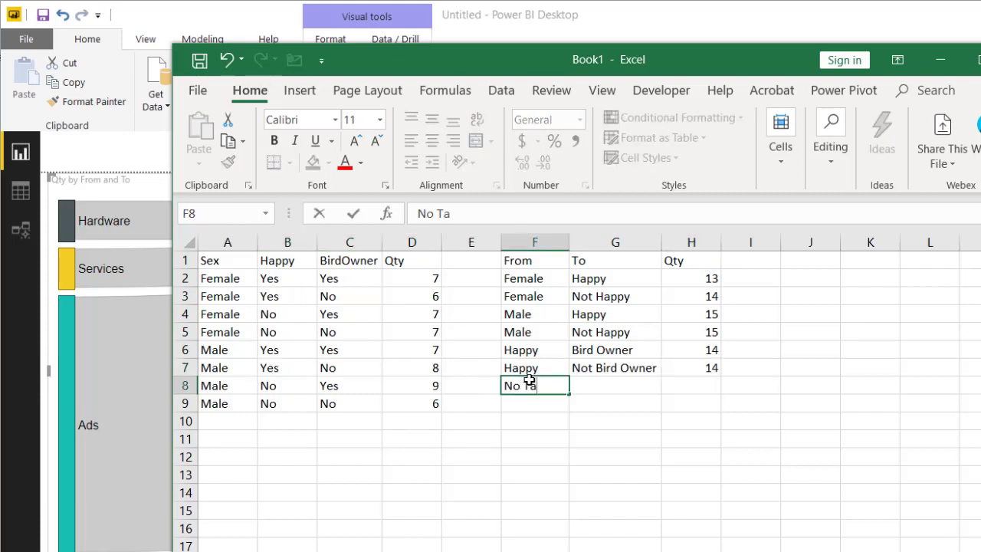
key("BackSpace")
type("Happy")
key("Return")
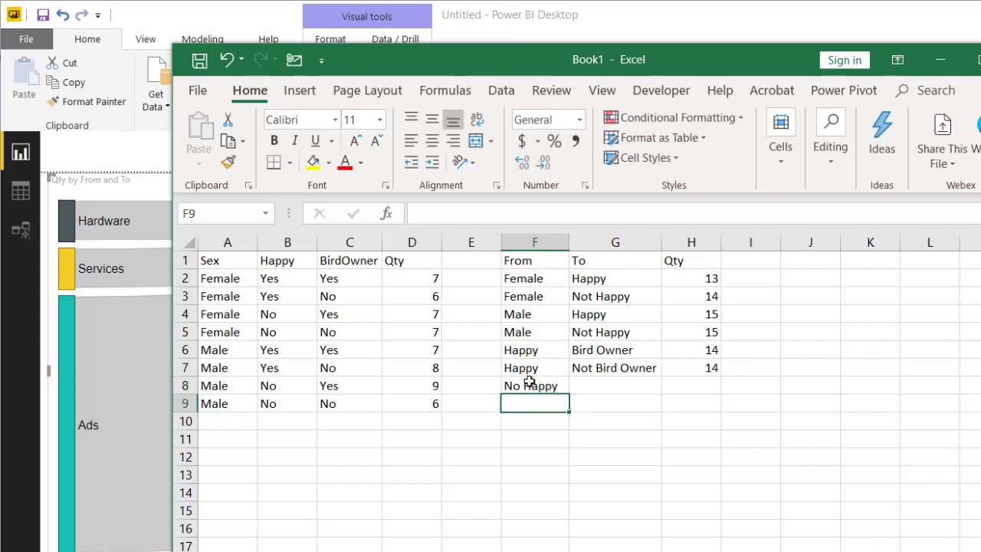
left_click_drag(528, 383, 536, 396)
key("ctrl+d")
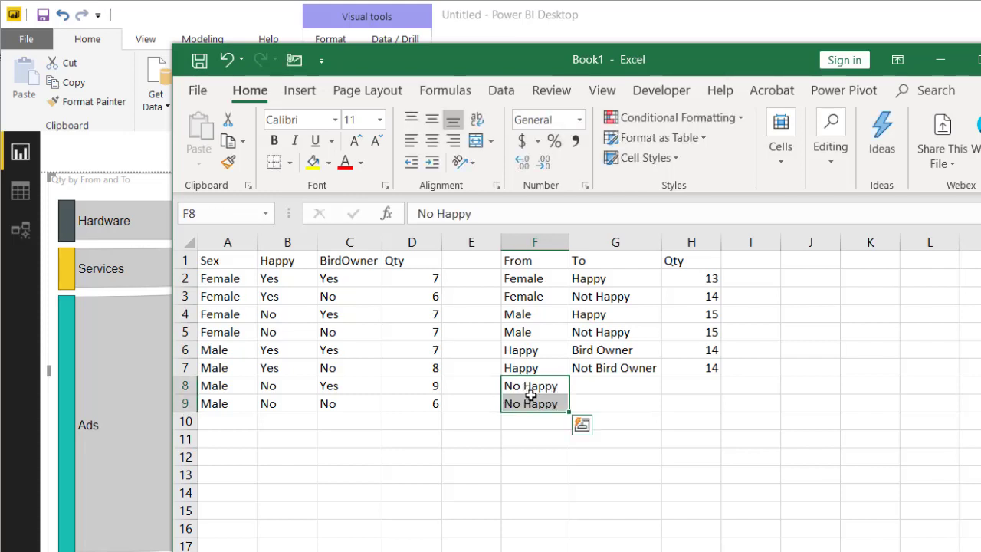
left_click_drag(602, 350, 605, 366)
key("ctrl+c")
left_click(598, 387)
key("ctrl+v")
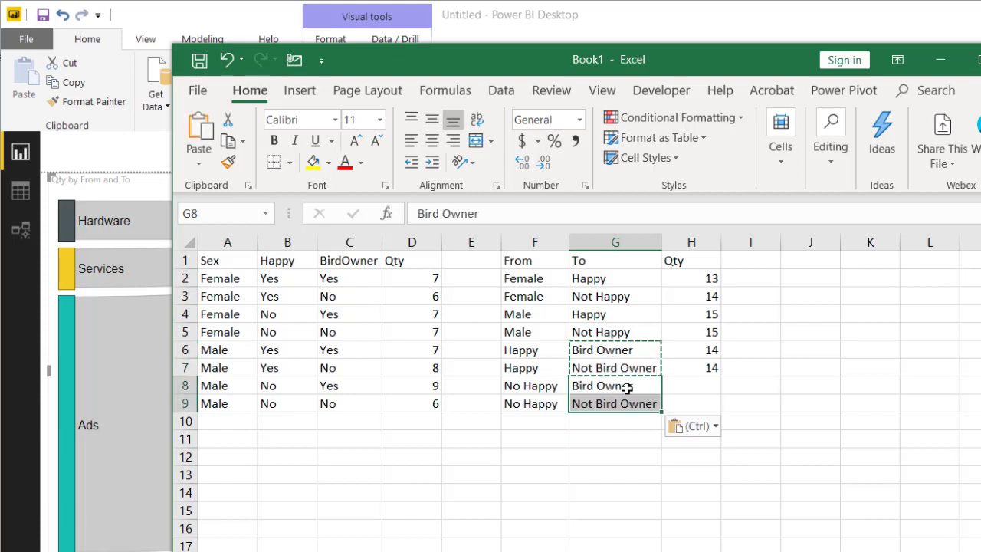
Correct F8 to 'Not Happy' and fill it down into F9
left_click(512, 400)
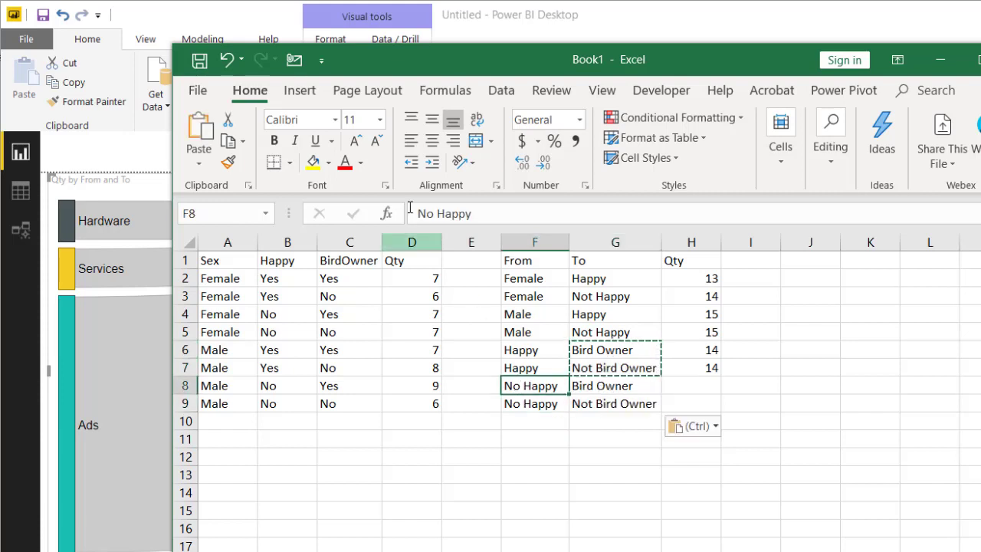
left_click(436, 213)
type("t")
left_click(534, 403)
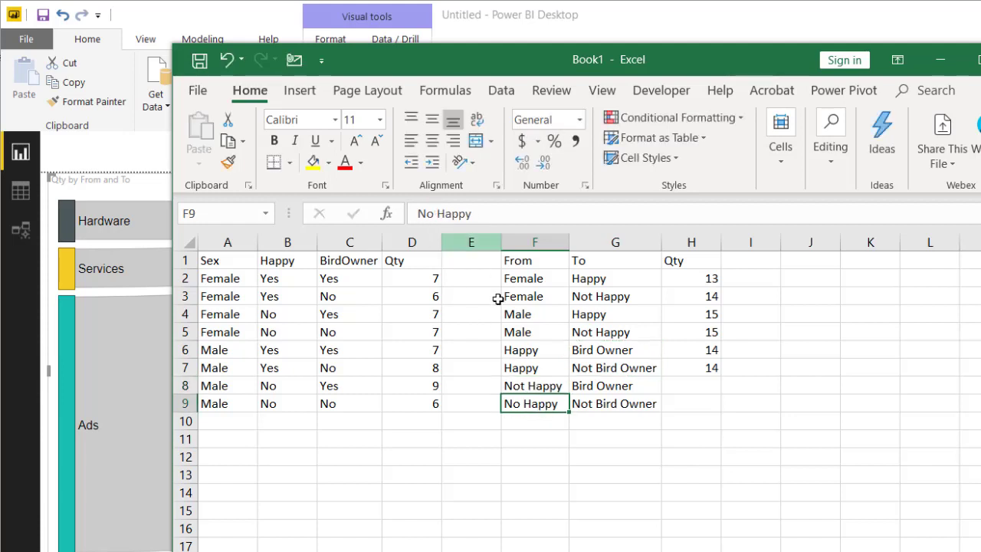
left_click_drag(527, 385, 526, 400)
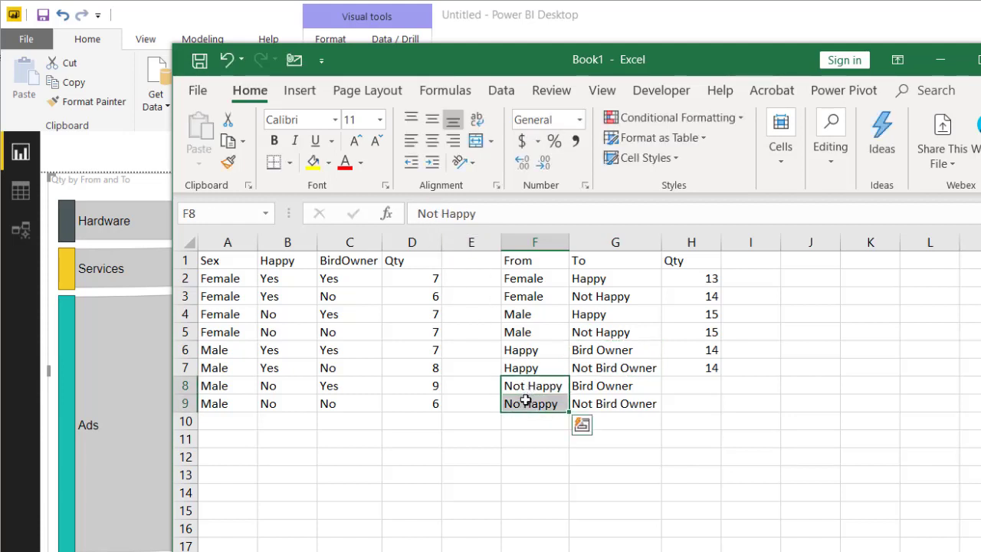
key("ctrl+d")
left_click(600, 443)
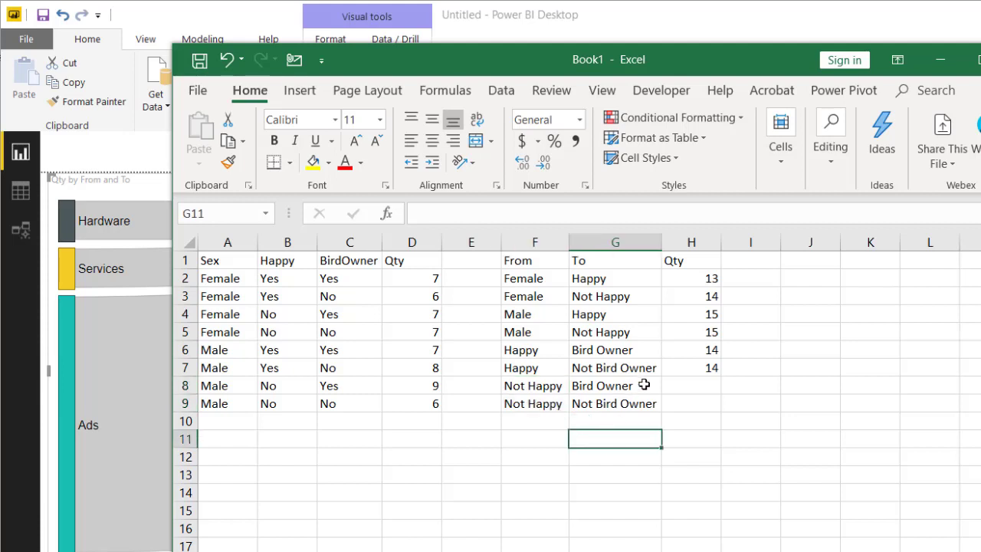
Sum matching source rows and enter quantities 16 (H8) and 13 (H9)
left_click(674, 382)
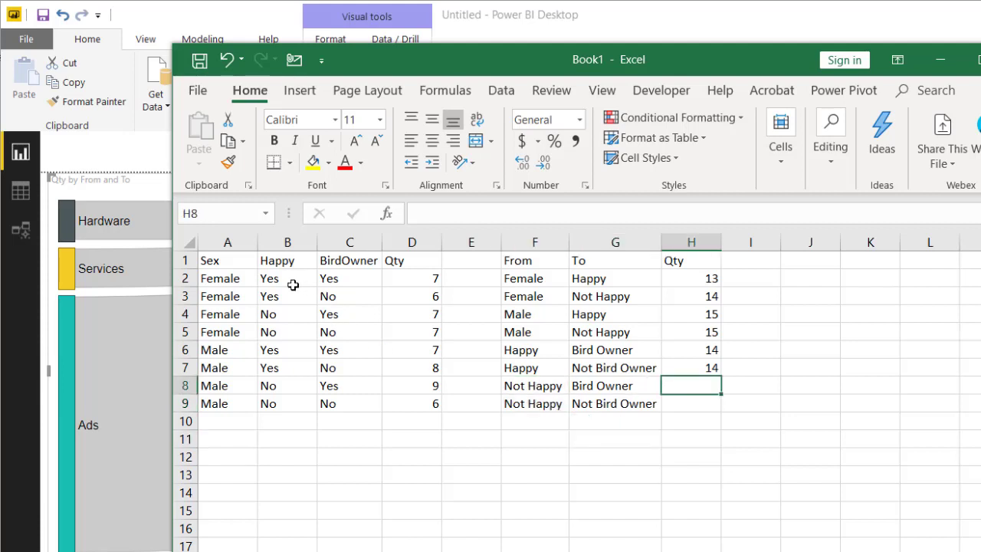
left_click(278, 315)
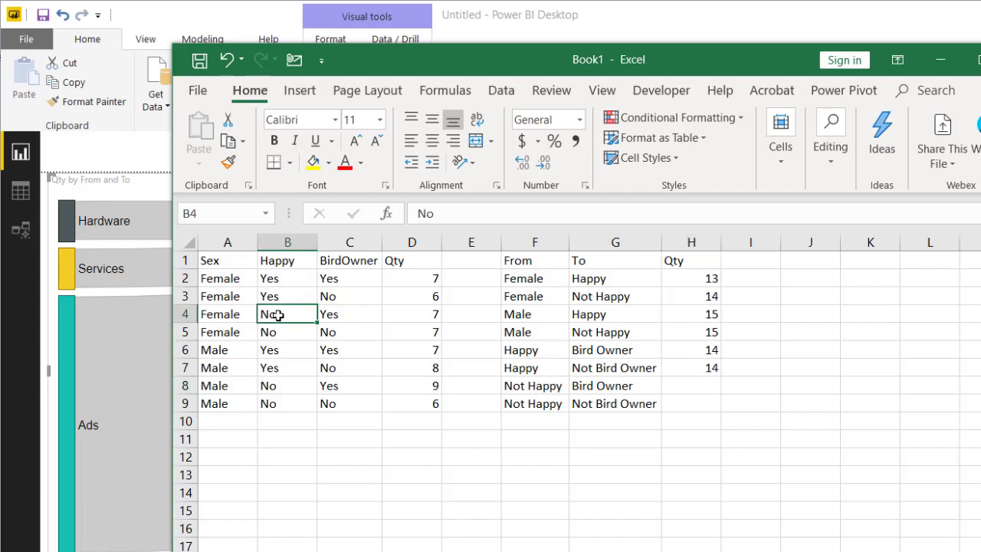
left_click_drag(277, 315, 409, 313)
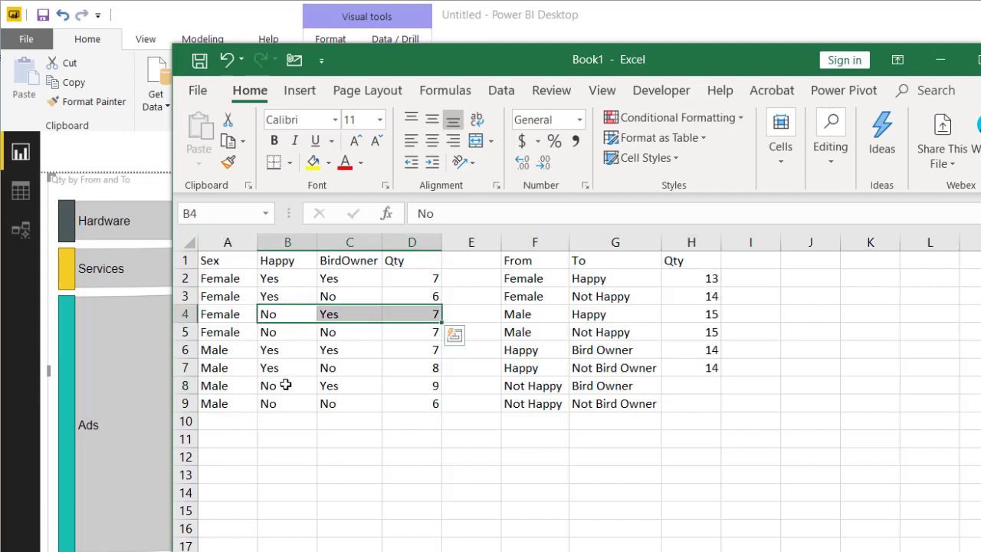
left_click_drag(284, 386, 414, 388)
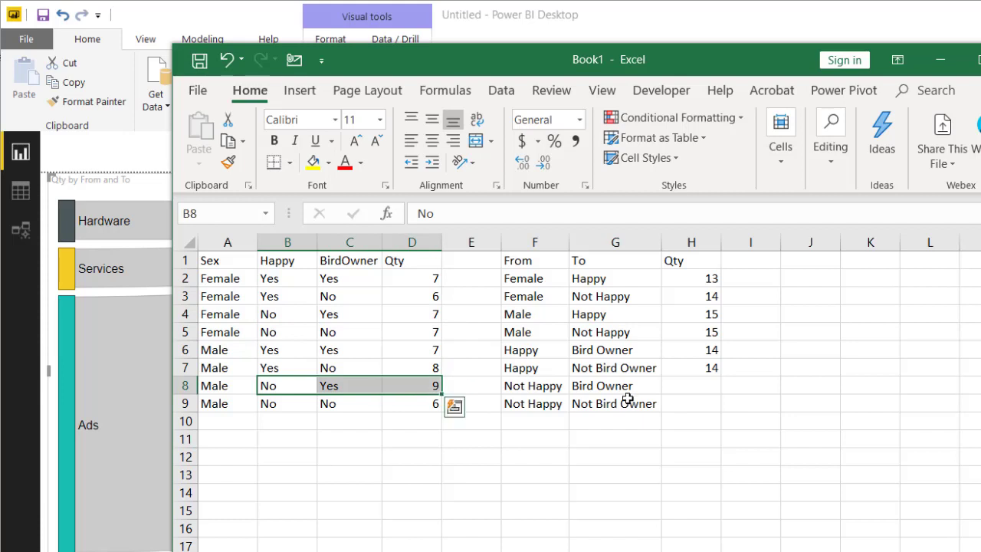
left_click(691, 387)
type("16")
key("Return")
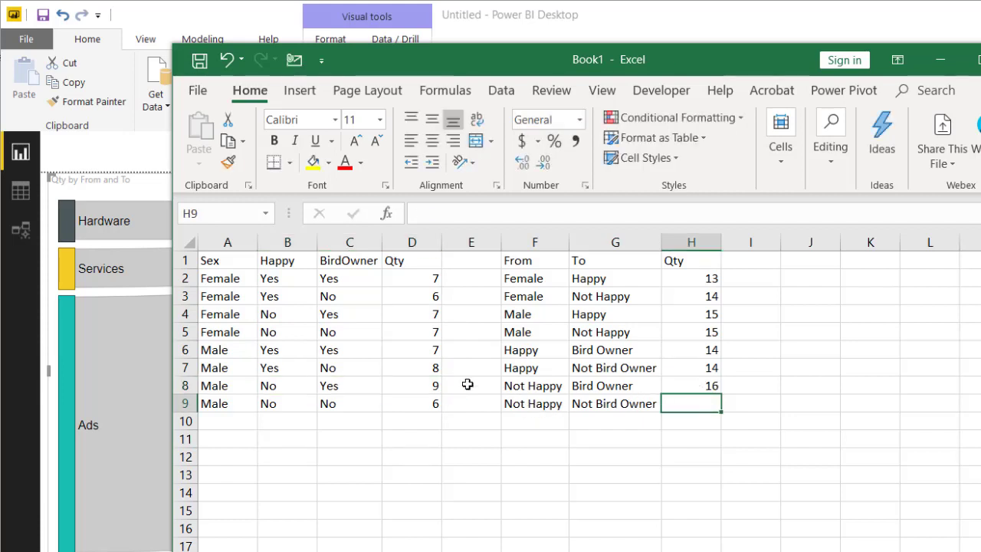
left_click(280, 331)
left_click_drag(281, 331, 406, 331)
left_click_drag(273, 407, 418, 401)
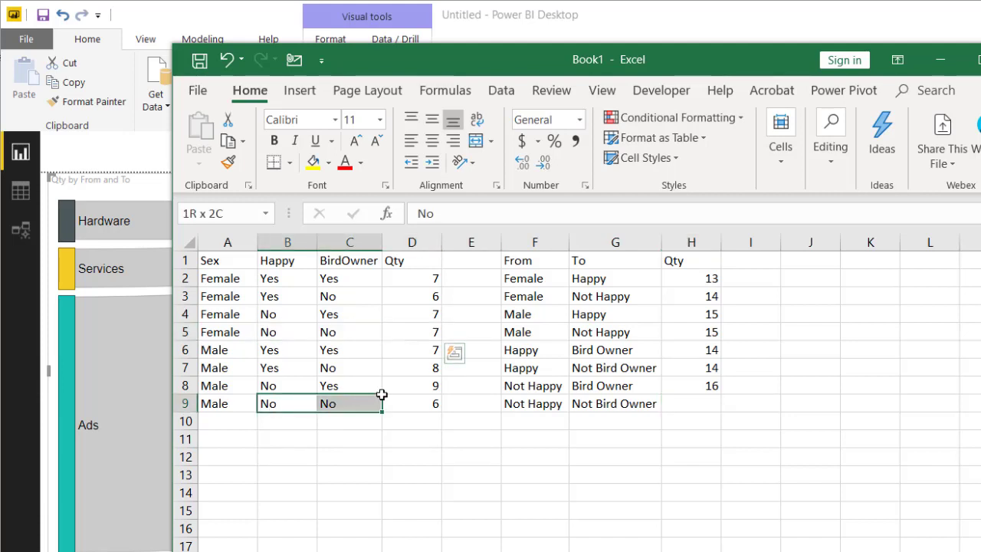
left_click(674, 399)
type("13")
key("Return")
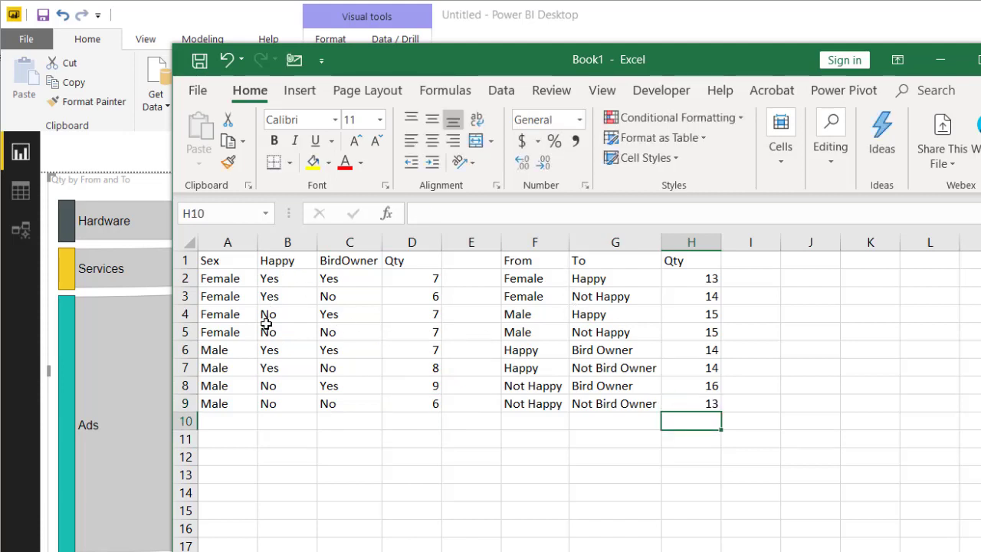
Copy the eight-row From/To/Qty flow table F1:H9 to the clipboard
left_click(349, 244)
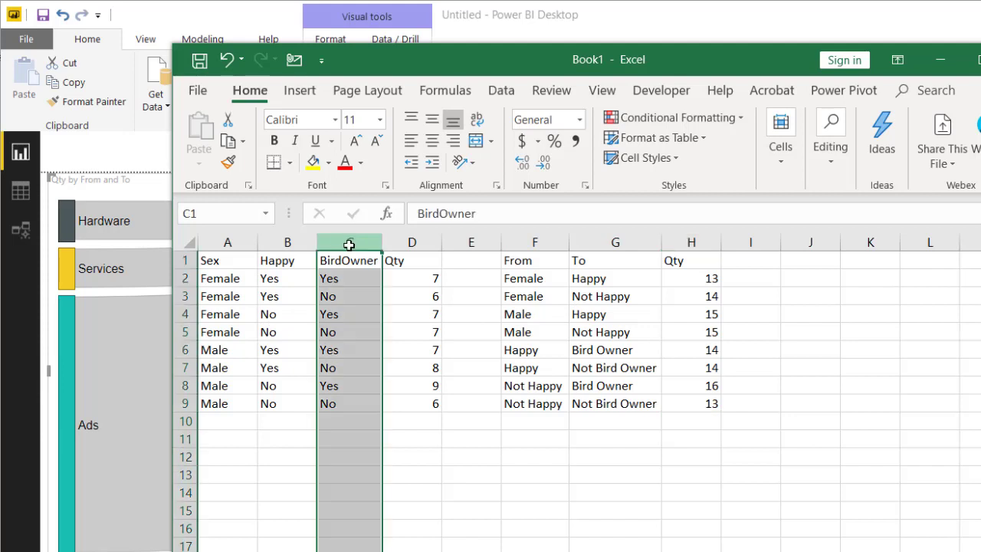
left_click(614, 457)
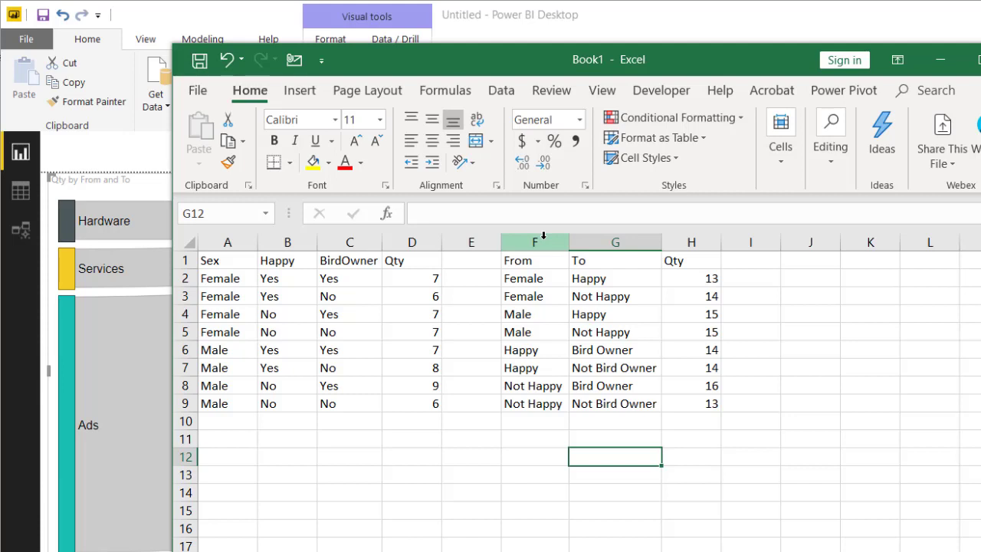
mouse_move(536, 260)
left_mouse_down()
mouse_move(737, 312)
mouse_move(682, 395)
mouse_move(574, 332)
mouse_move(548, 264)
left_mouse_up()
key("ctrl+c")
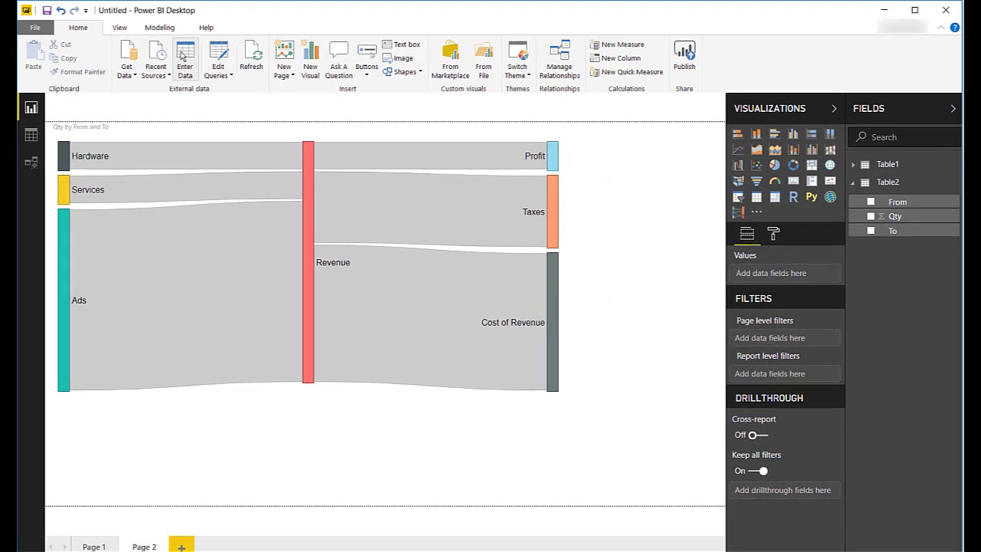
Paste the flow rows into Enter Data and load them as Table3
left_click(182, 53)
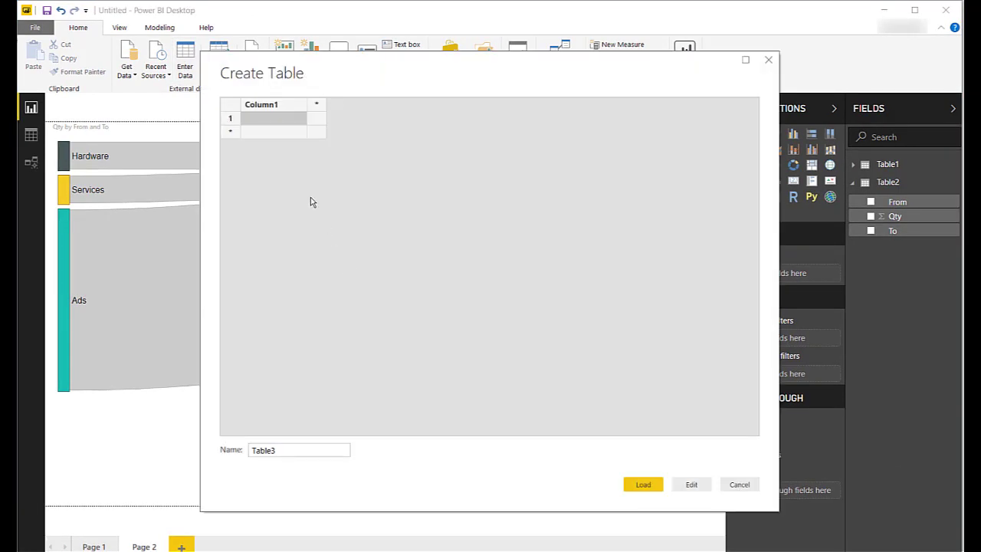
key("ctrl+v")
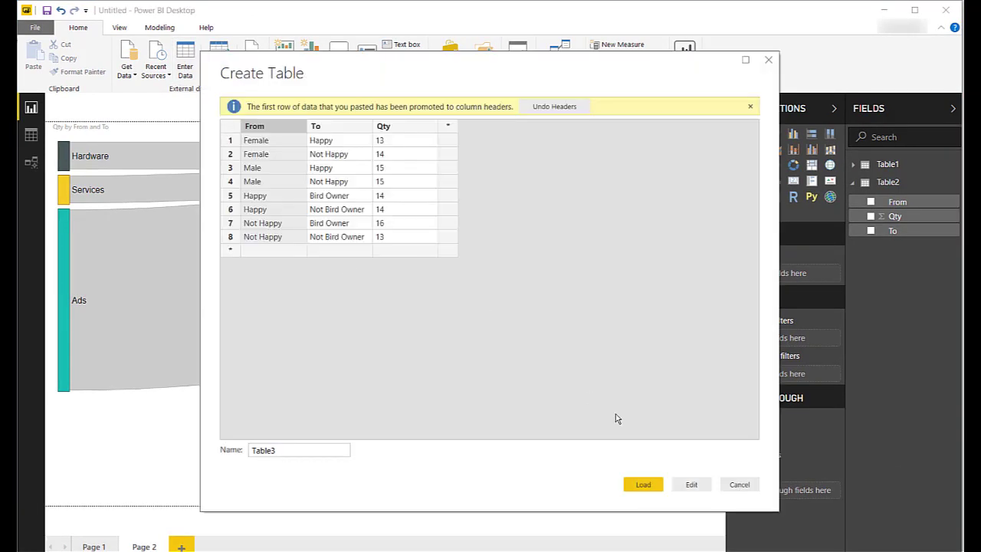
left_click(644, 483)
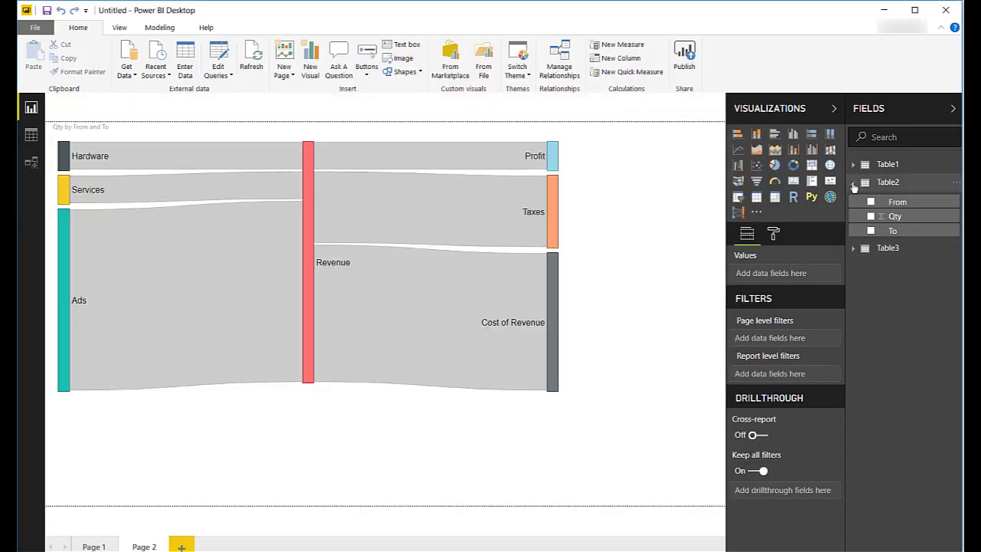
left_click(852, 183)
Add a large Sankey on new Page 3 using Table3's From, To and Qty
left_click(853, 200)
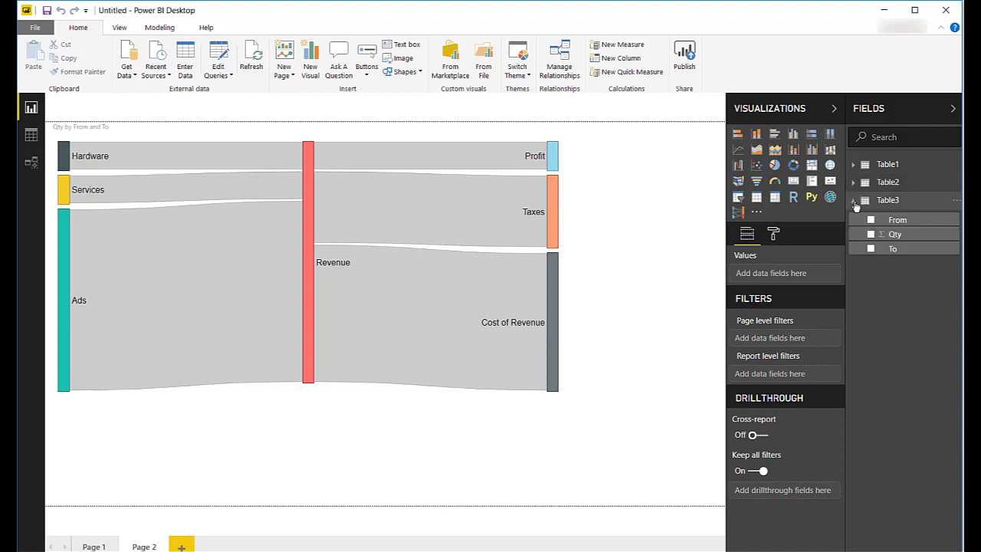
left_click(184, 546)
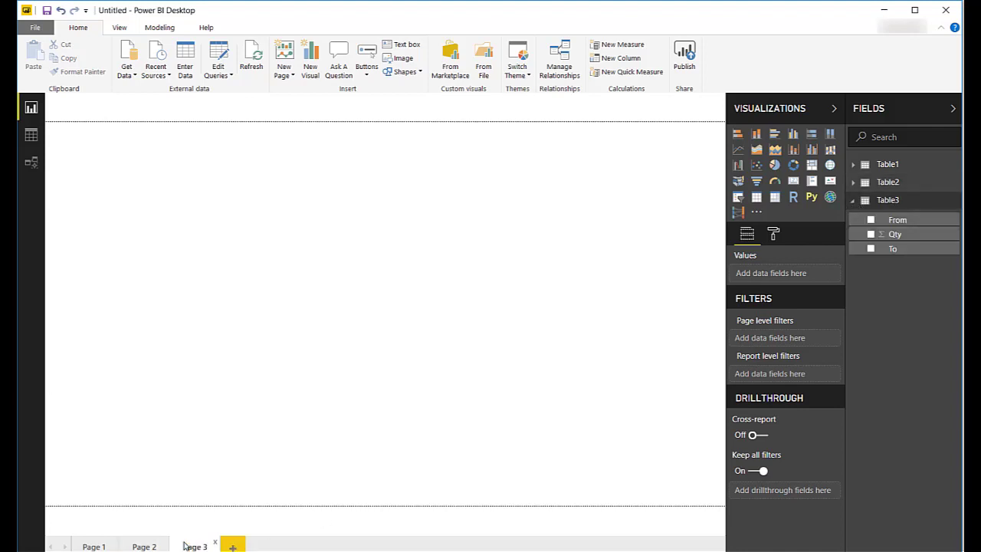
left_click(737, 212)
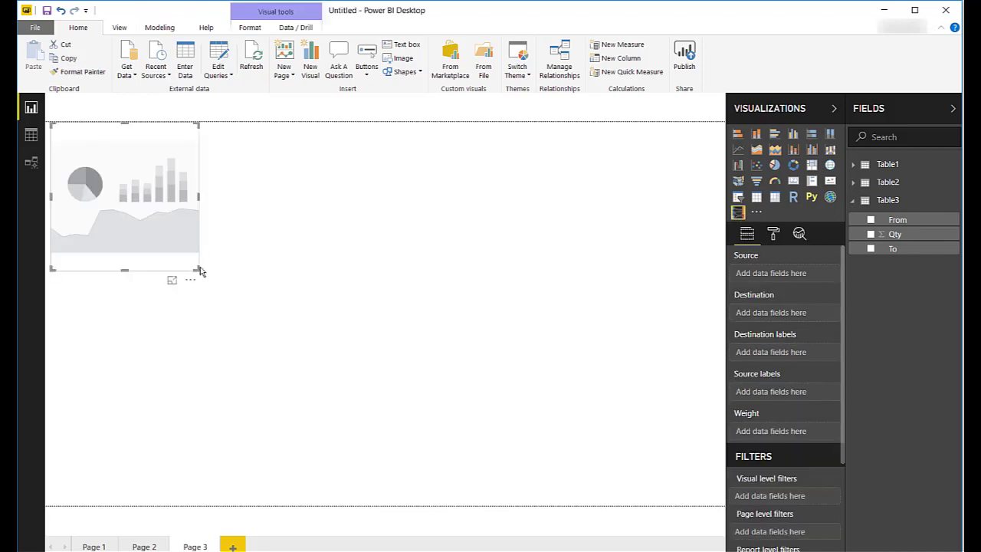
left_click_drag(197, 271, 636, 441)
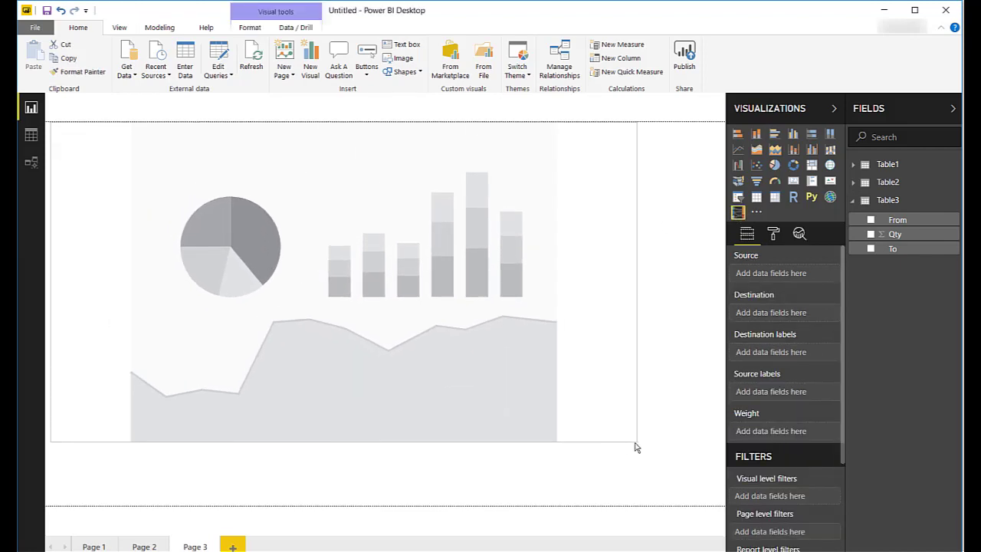
mouse_move(898, 220)
left_click(871, 220)
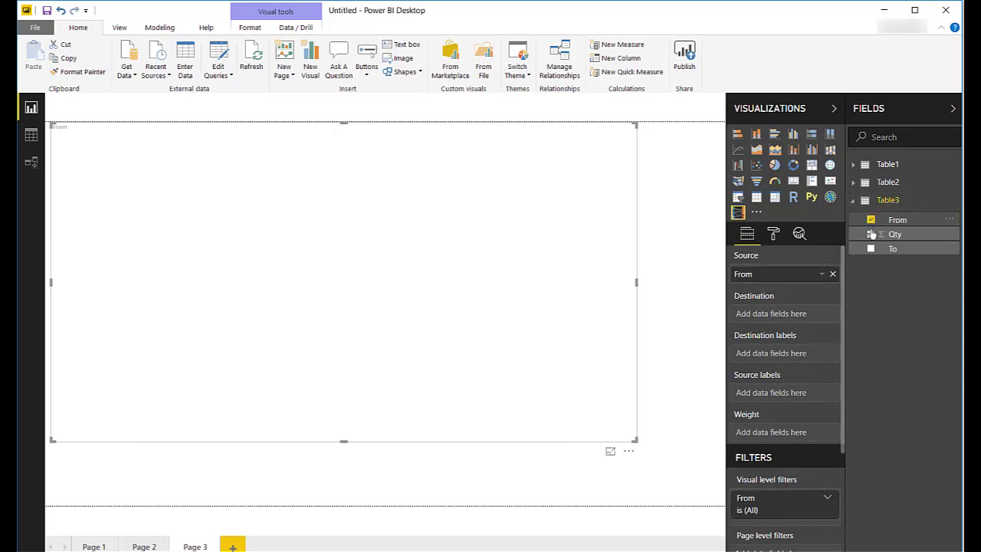
left_click(871, 249)
left_click(871, 235)
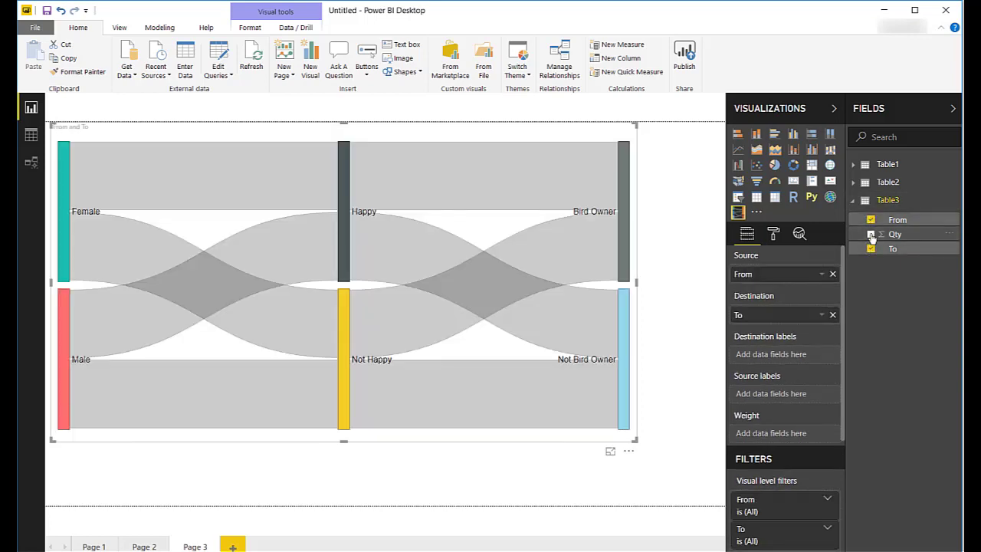